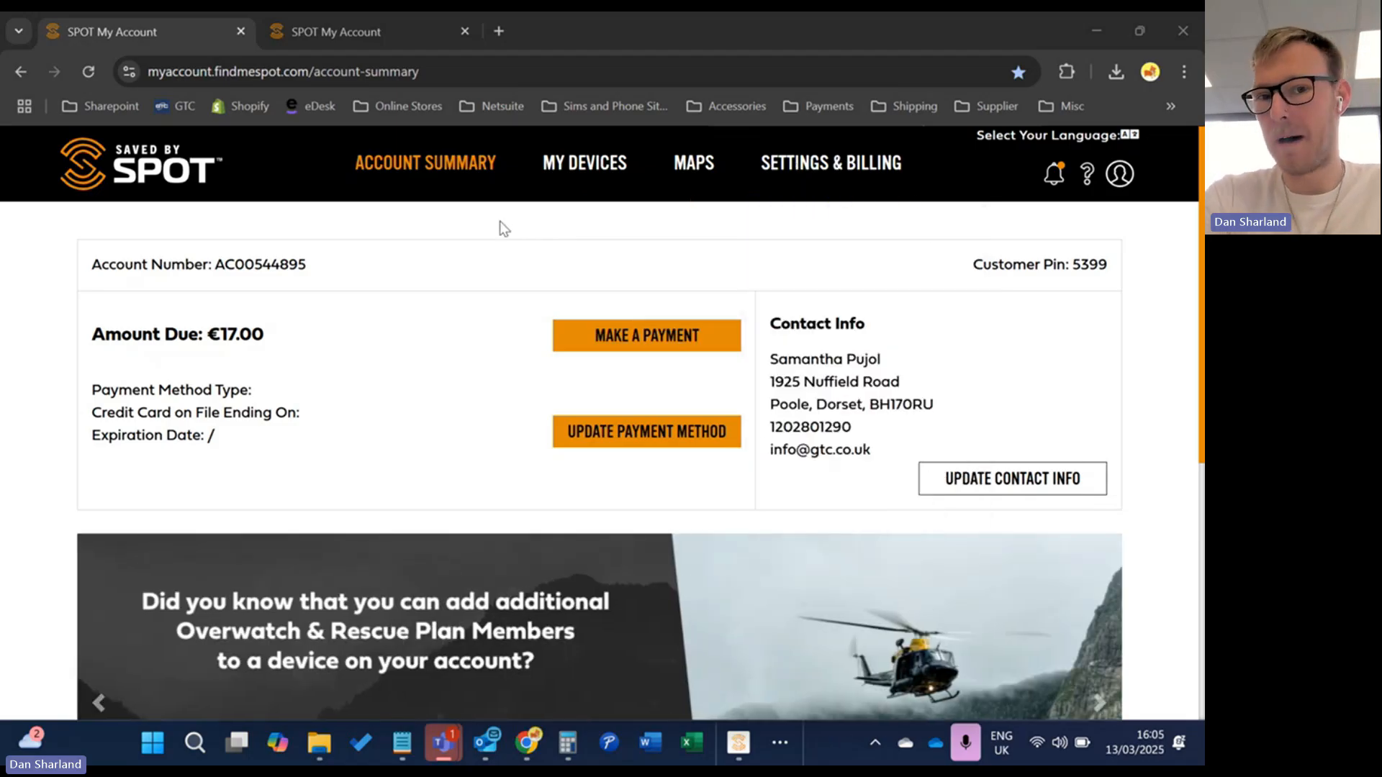
Go to My Devices and scroll through the account's device list
scroll(426, 464, "down", 5)
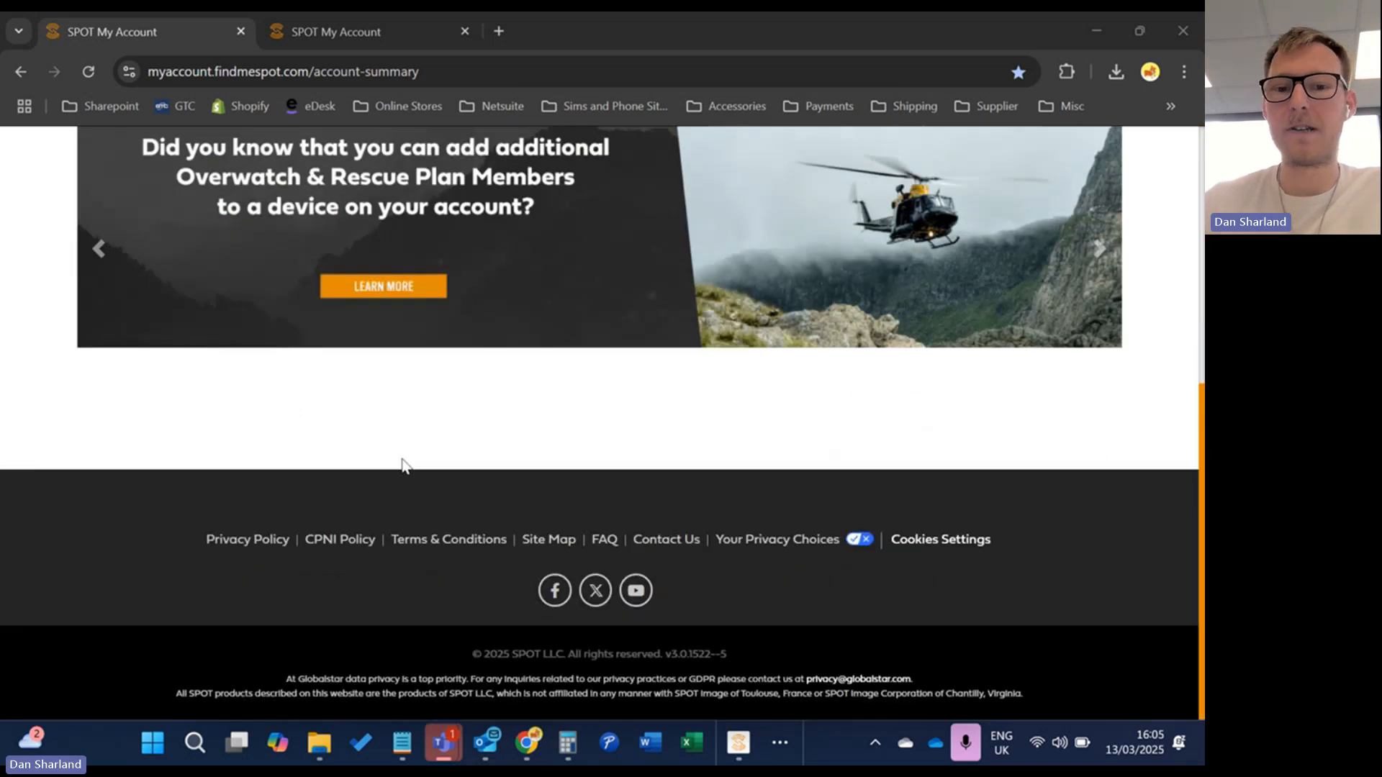
scroll(432, 421, "up", 5)
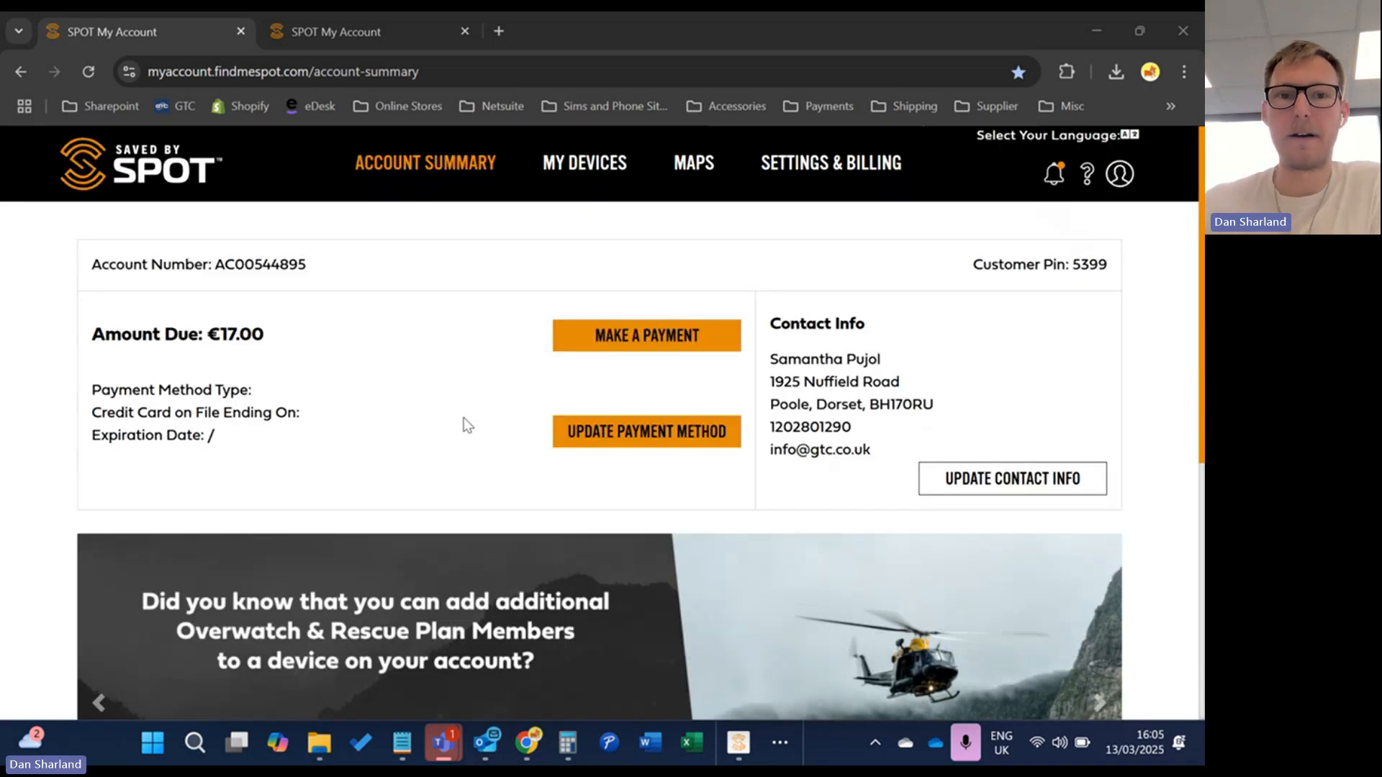
left_click(567, 167)
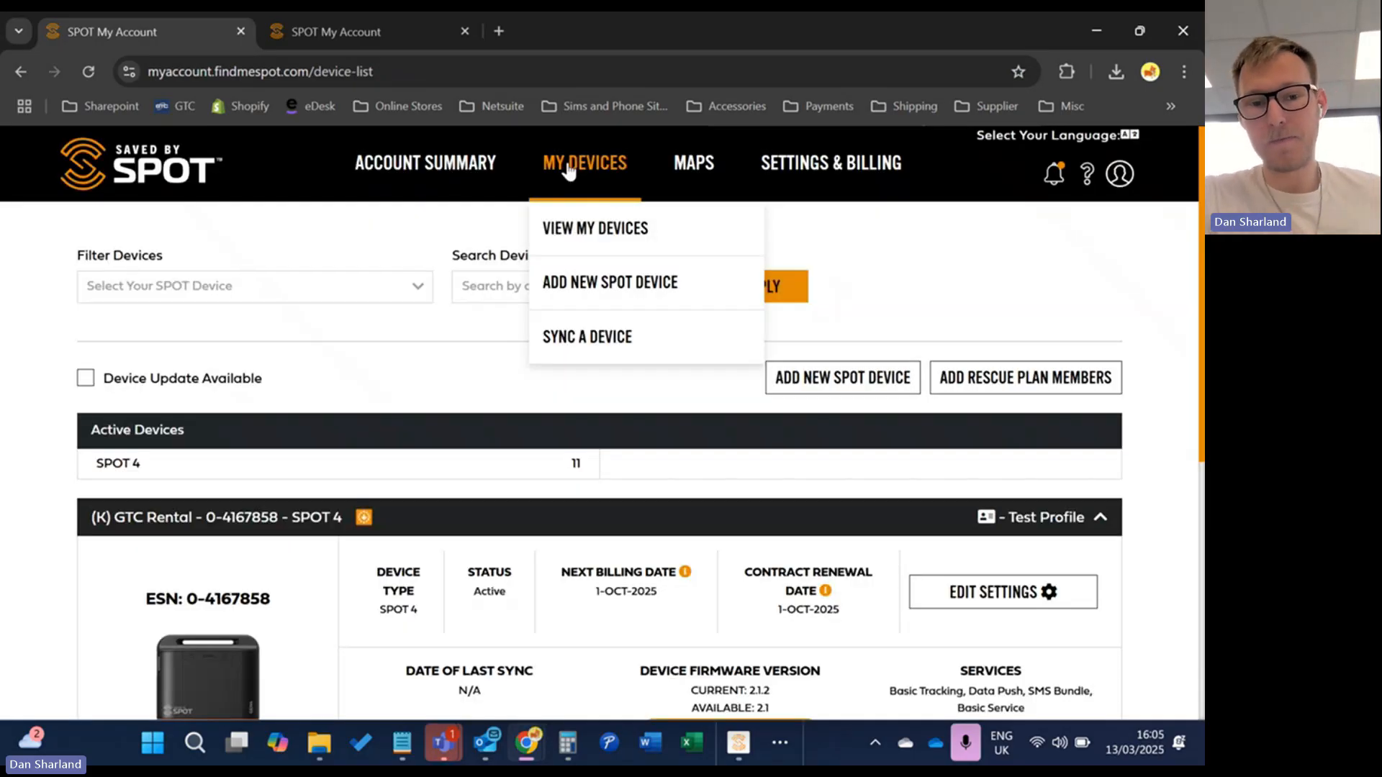
scroll(40, 490, "down", 5)
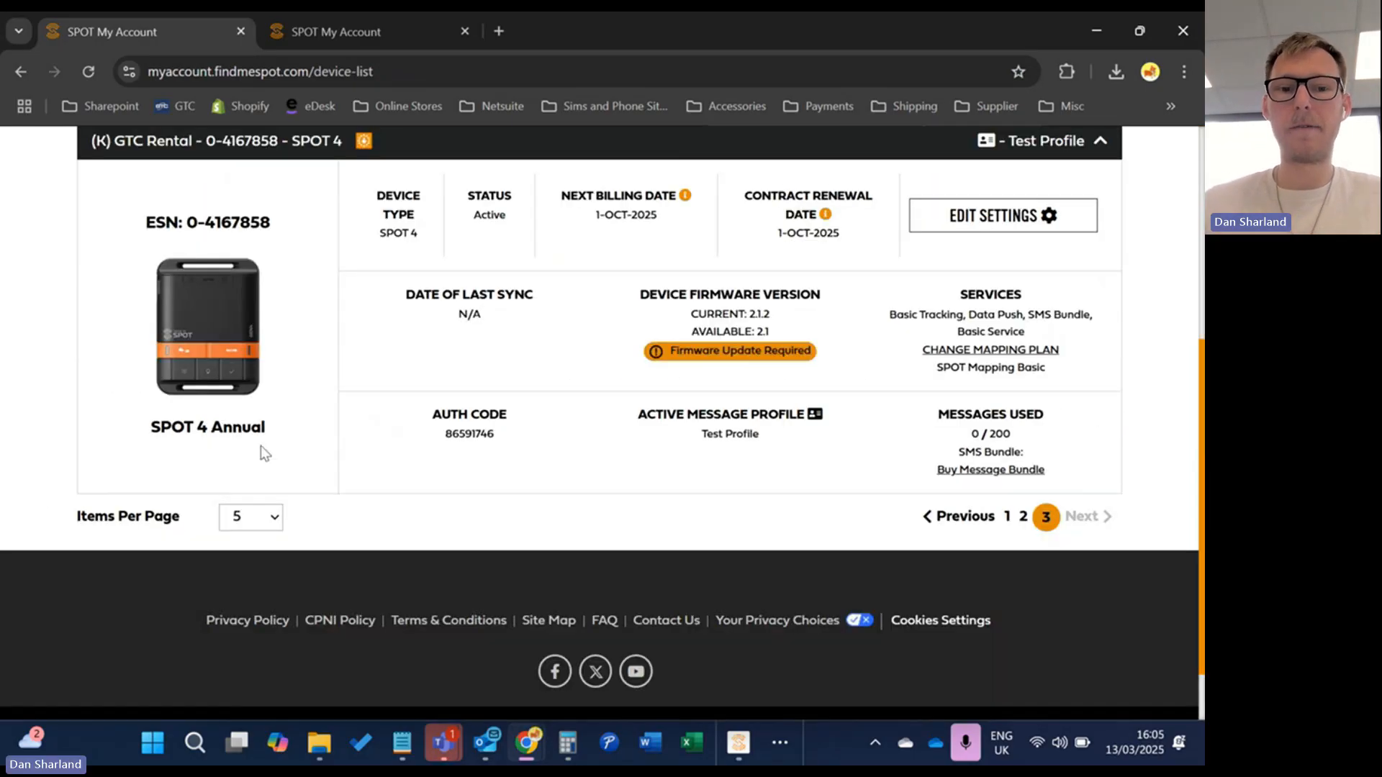
scroll(264, 452, "up", 1)
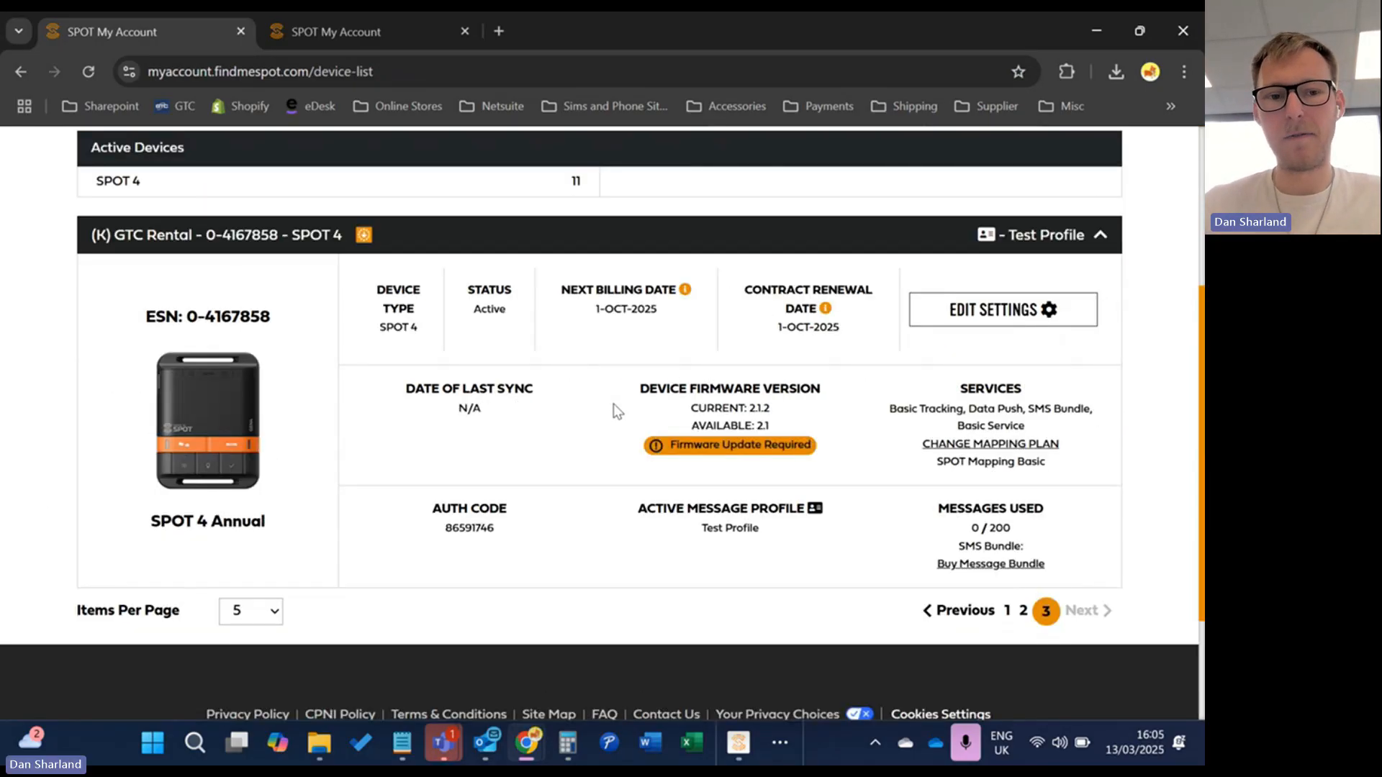
scroll(607, 418, "up", 1)
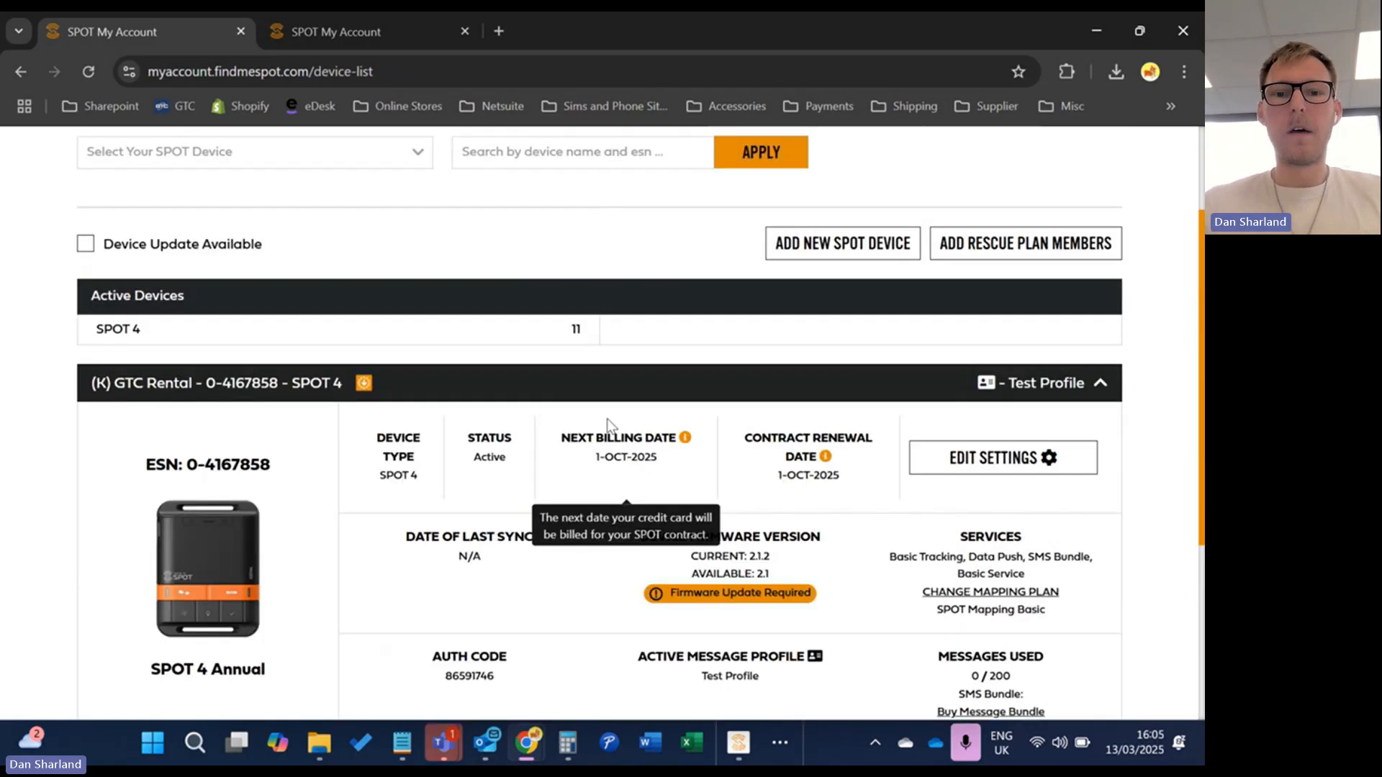
scroll(580, 426, "down", 1)
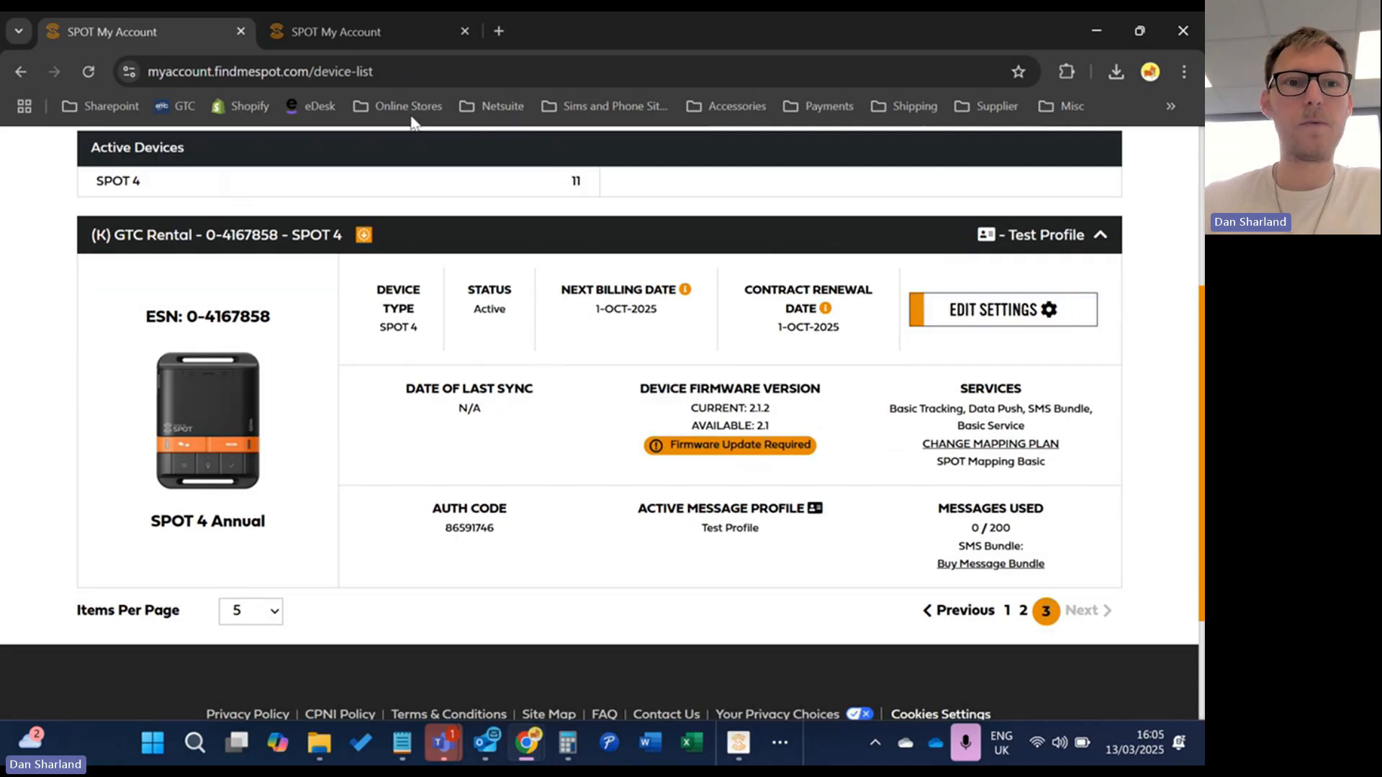
Close the duplicate tab and review the SPOT 4 details: Active, renewal 1-OCT-2025, firmware update required
left_click(246, 32)
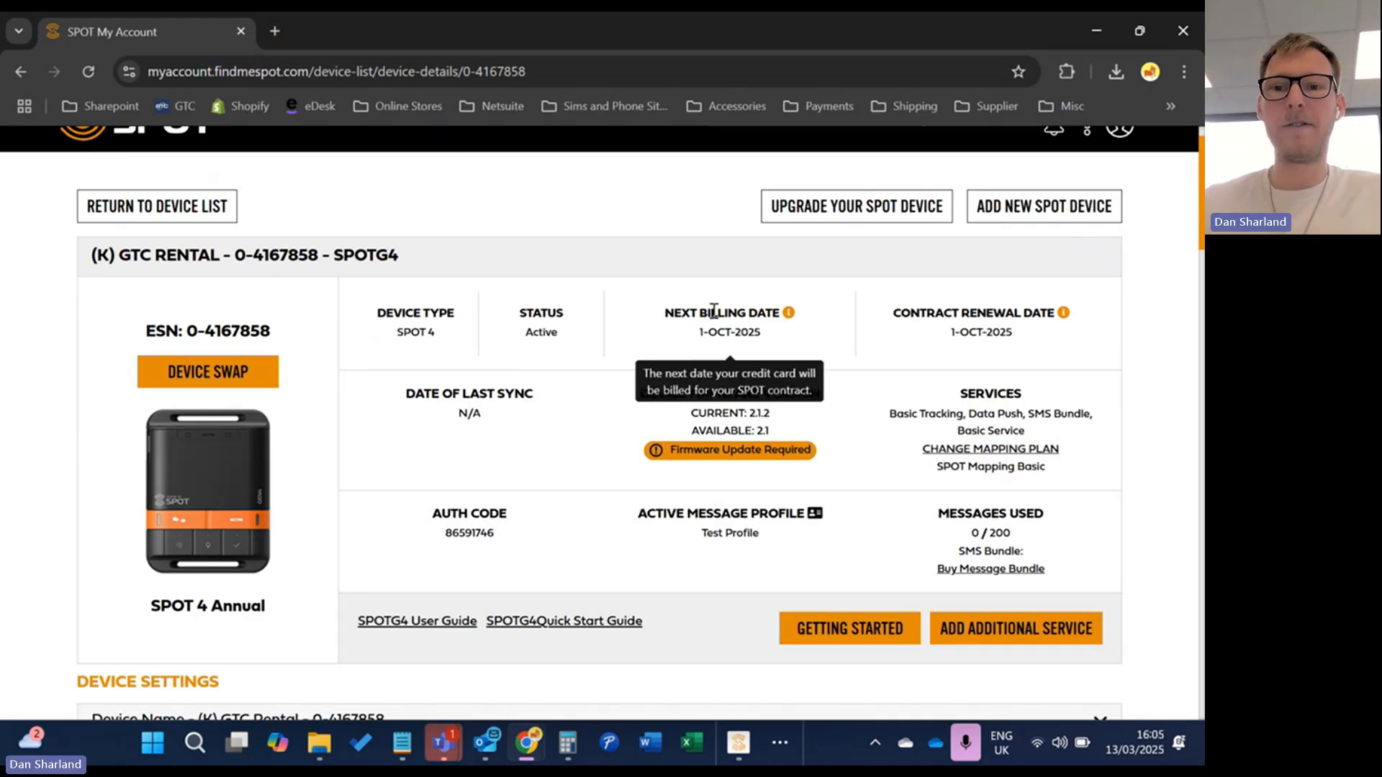
scroll(515, 324, "down", 1)
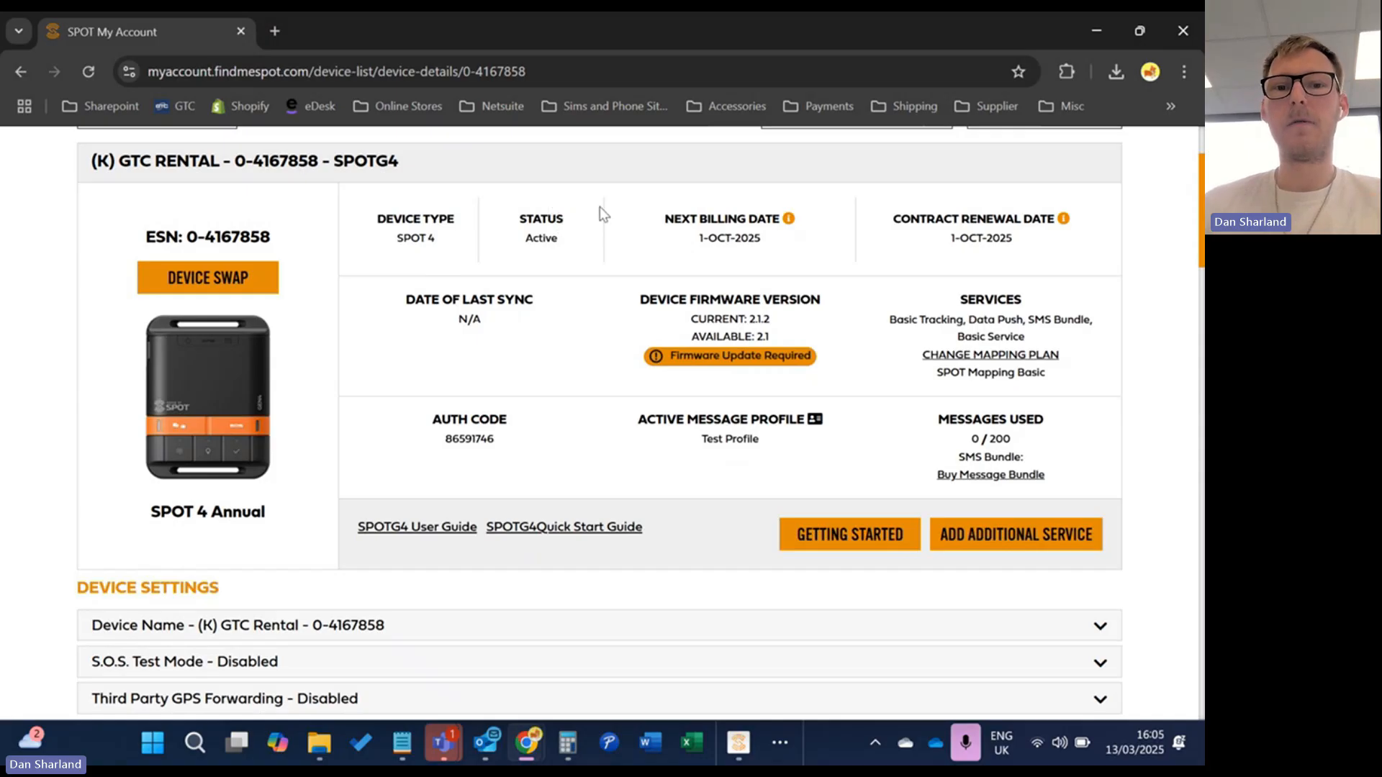
left_click_drag(533, 218, 540, 218)
mouse_move(673, 210)
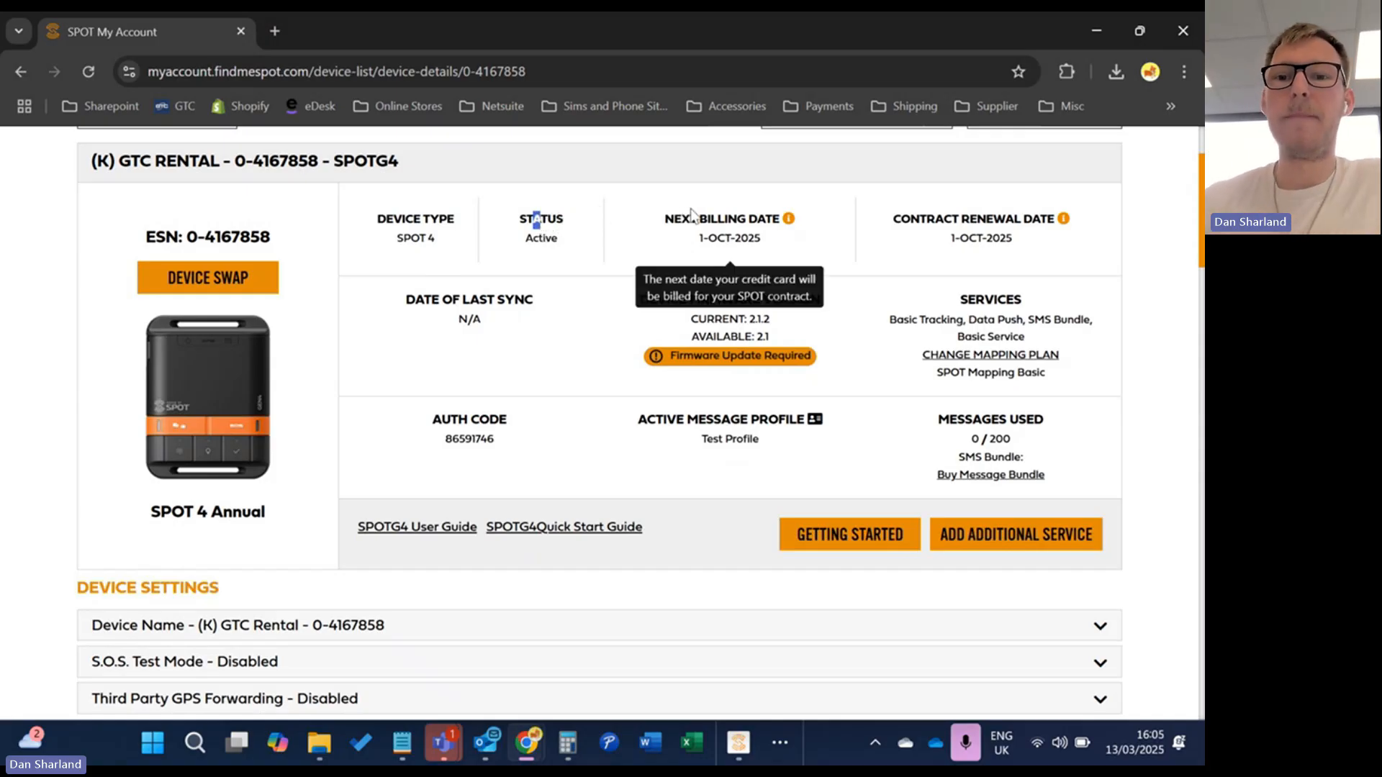
mouse_move(924, 205)
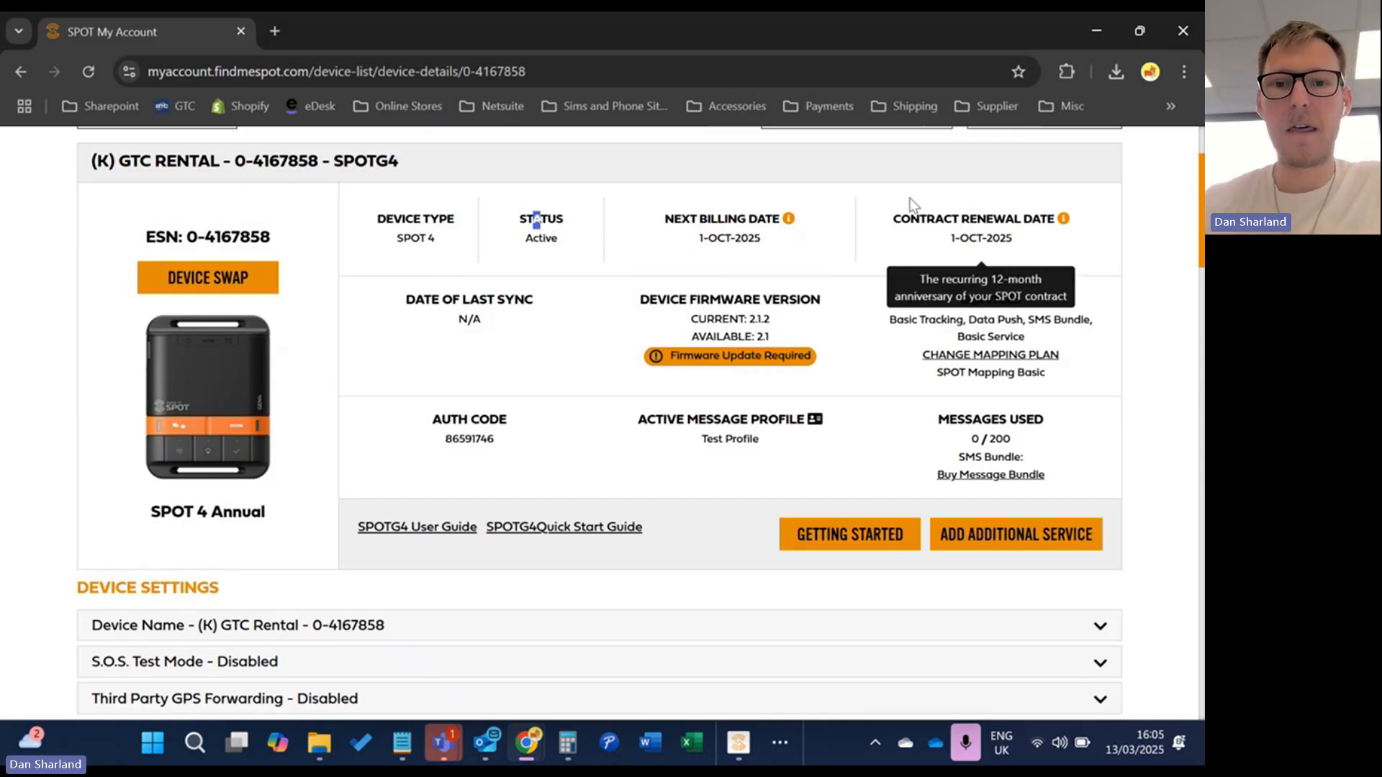
scroll(791, 238, "down", 3)
scroll(644, 263, "up", 3)
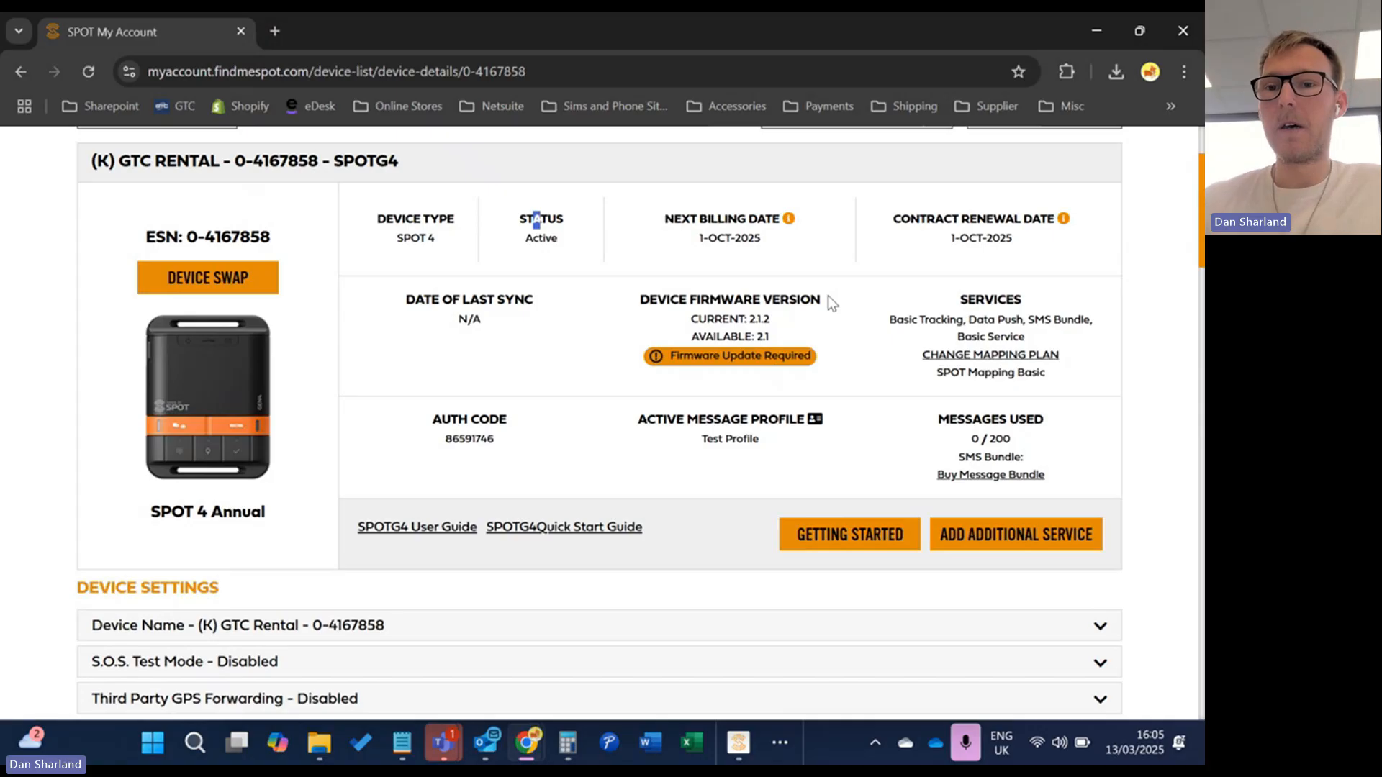
scroll(957, 347, "down", 1)
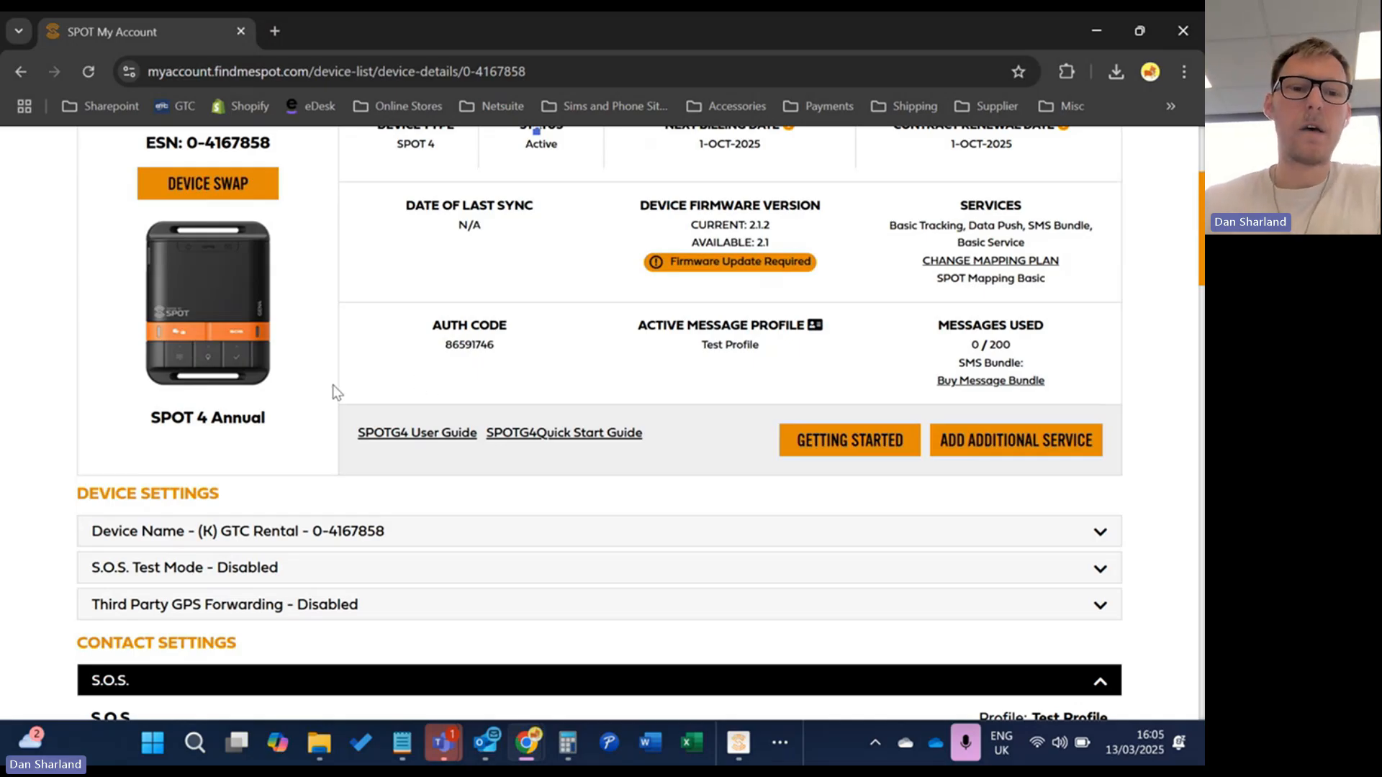
scroll(331, 374, "down", 1)
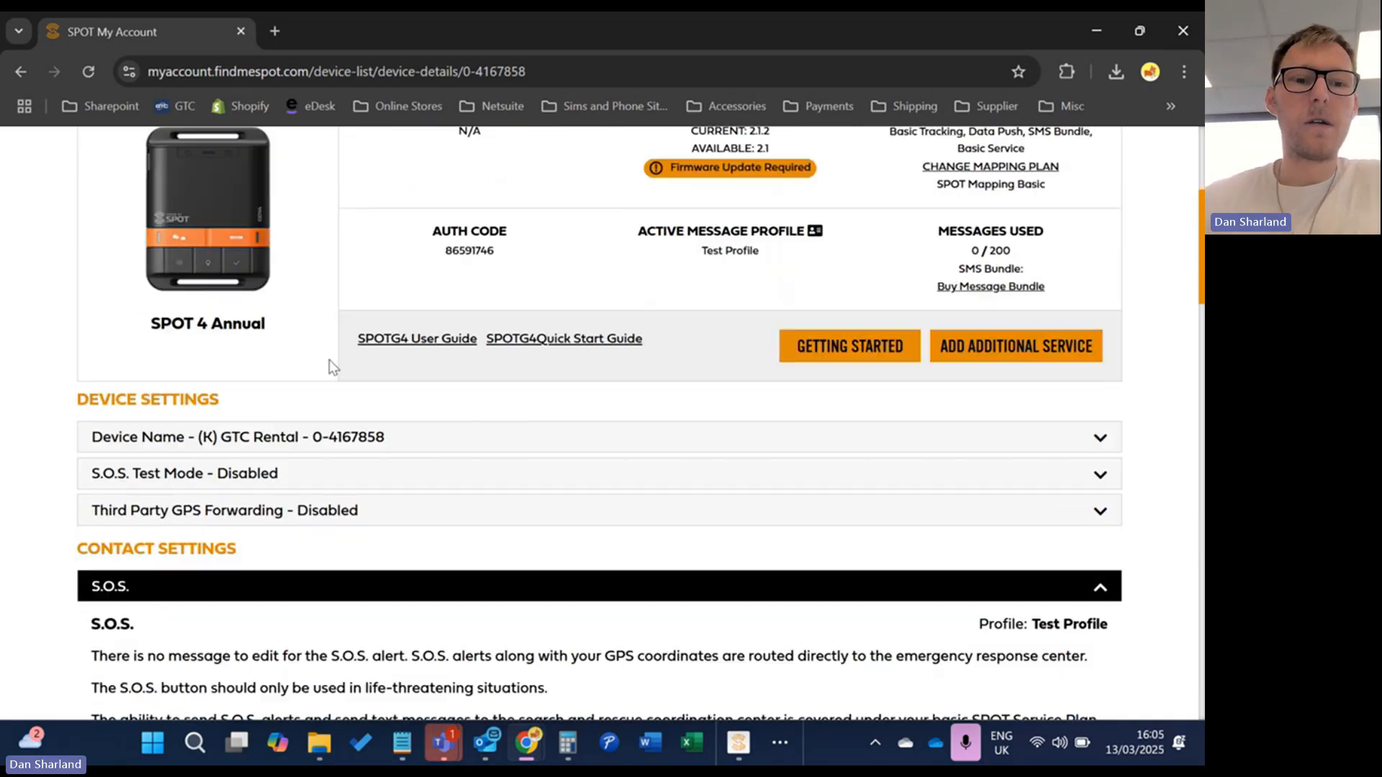
left_click(419, 440)
scroll(422, 494, "down", 1)
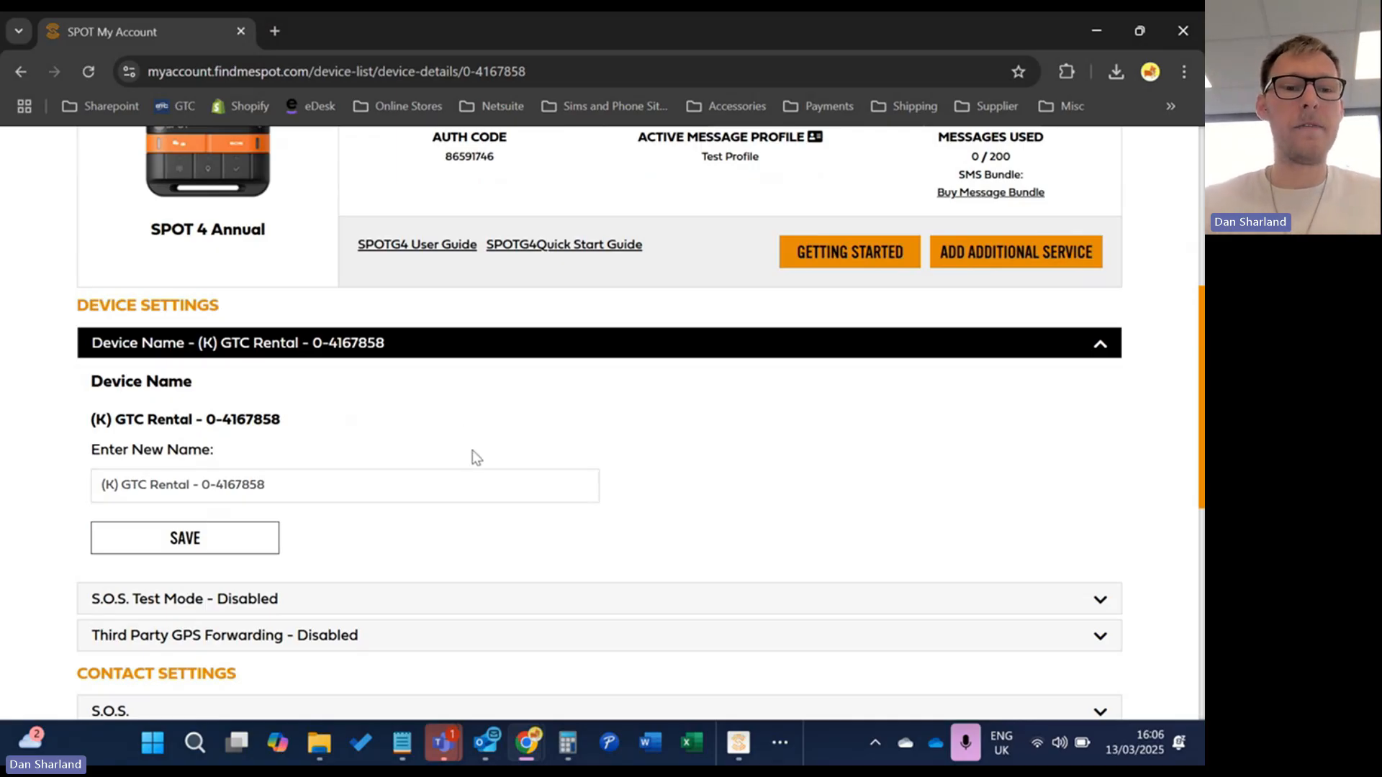
scroll(472, 451, "down", 1)
left_click(367, 259)
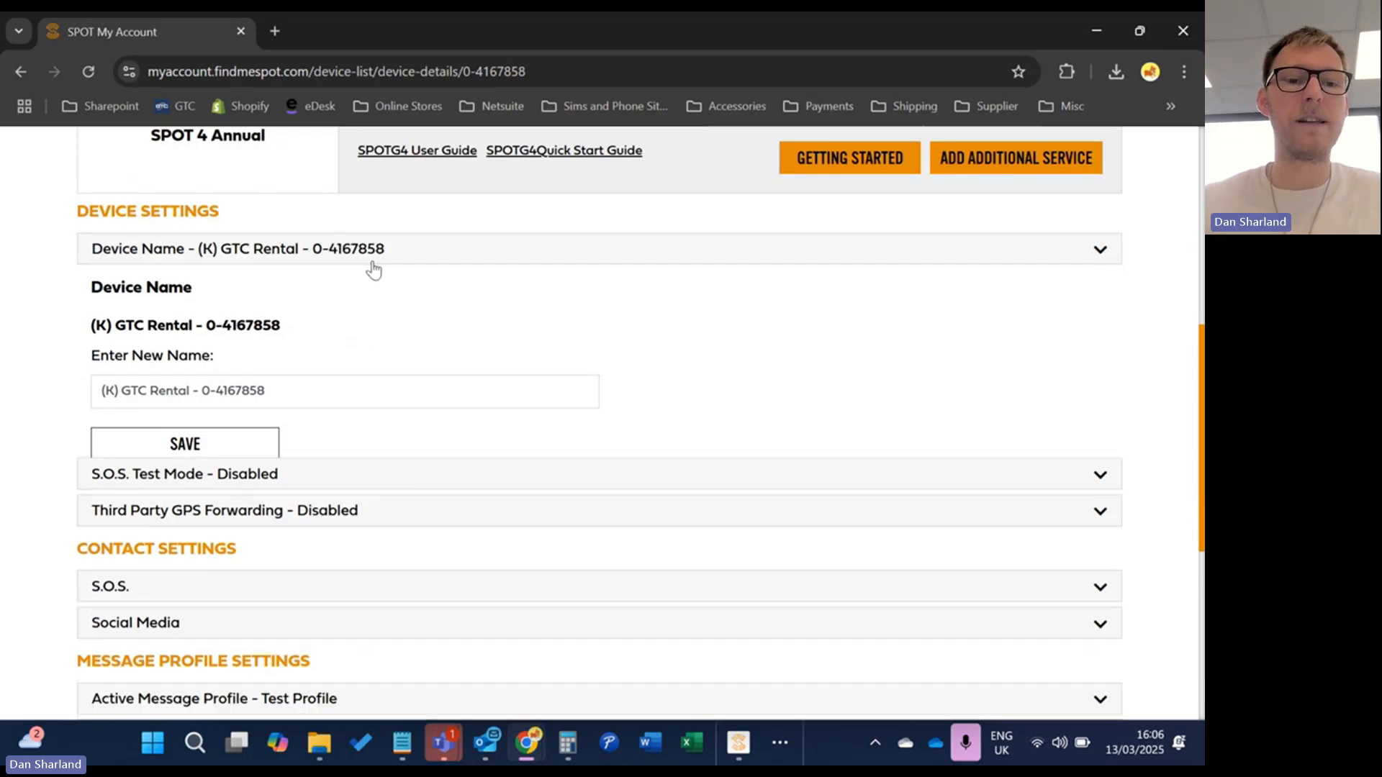
left_click(360, 287)
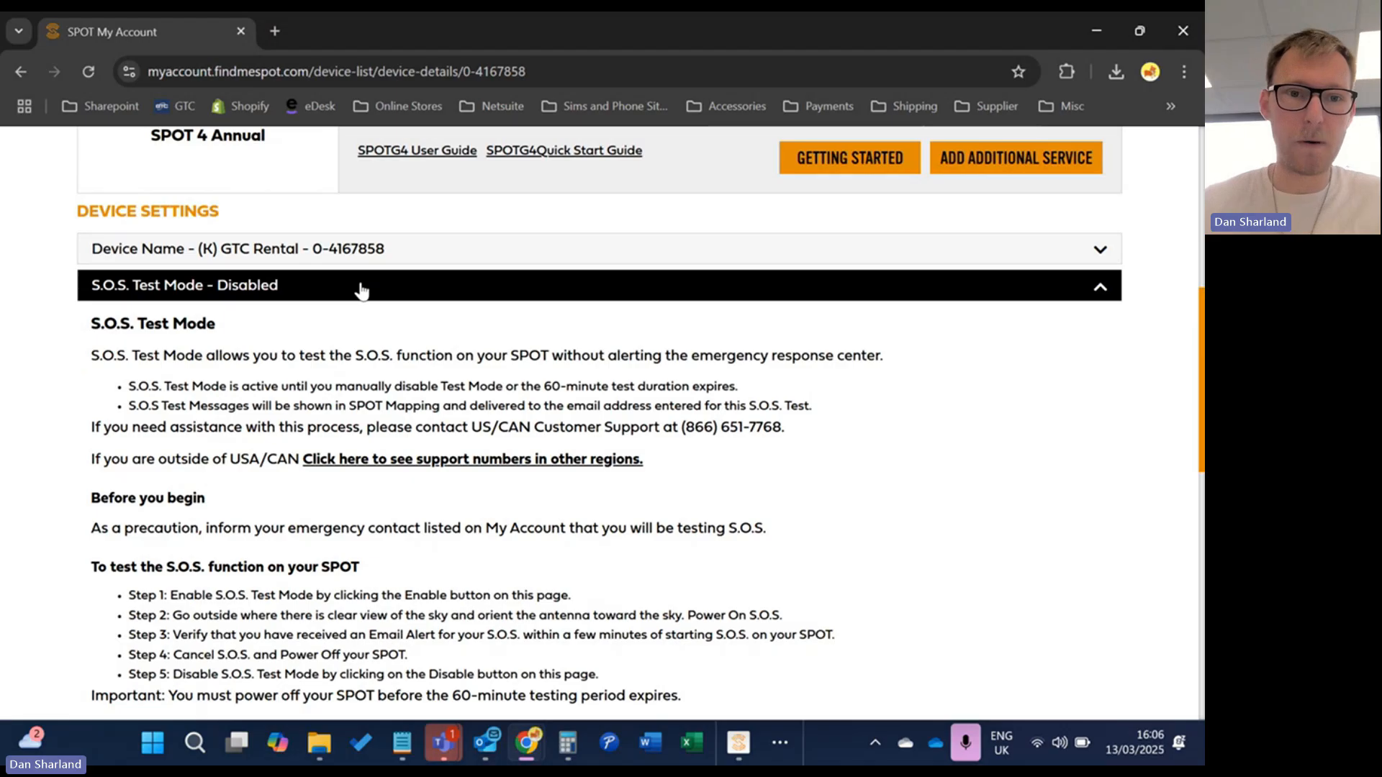
left_click(362, 288)
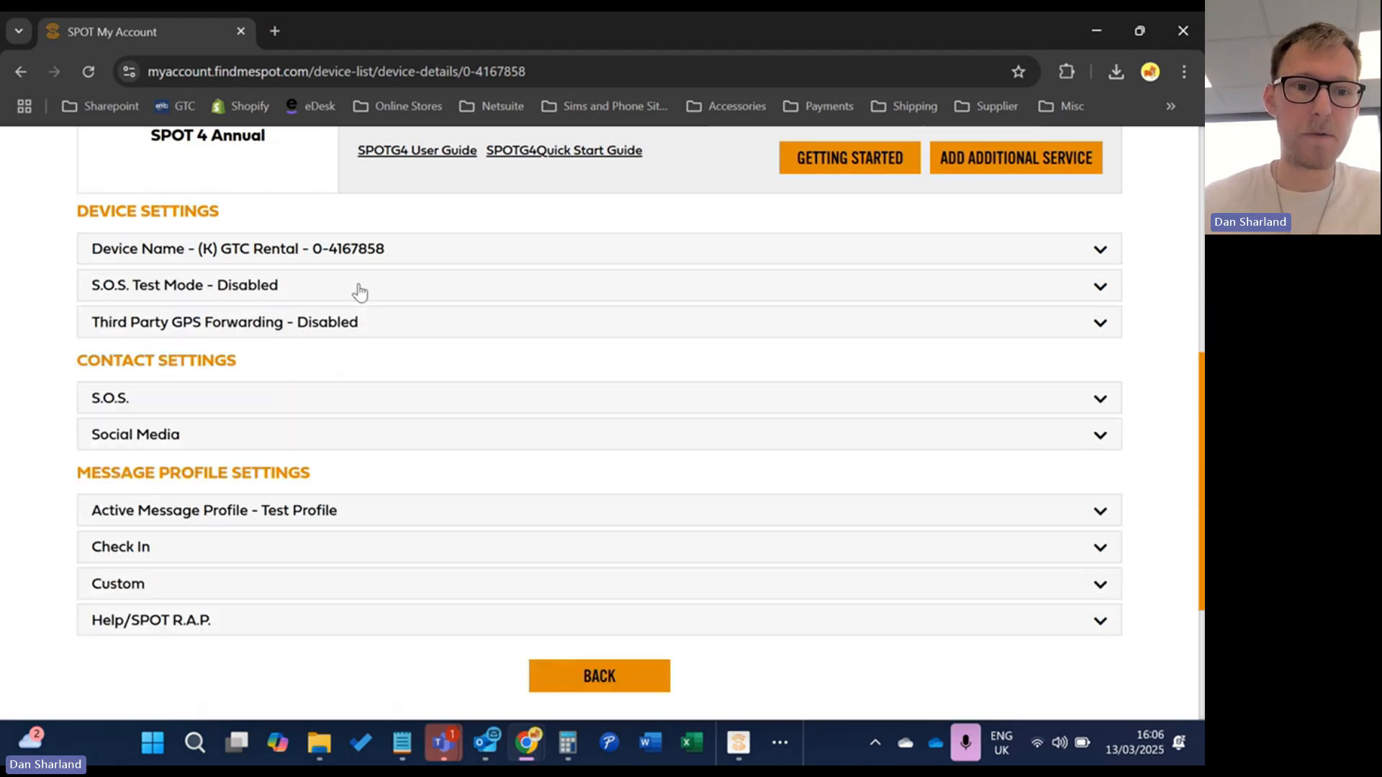
left_click(380, 325)
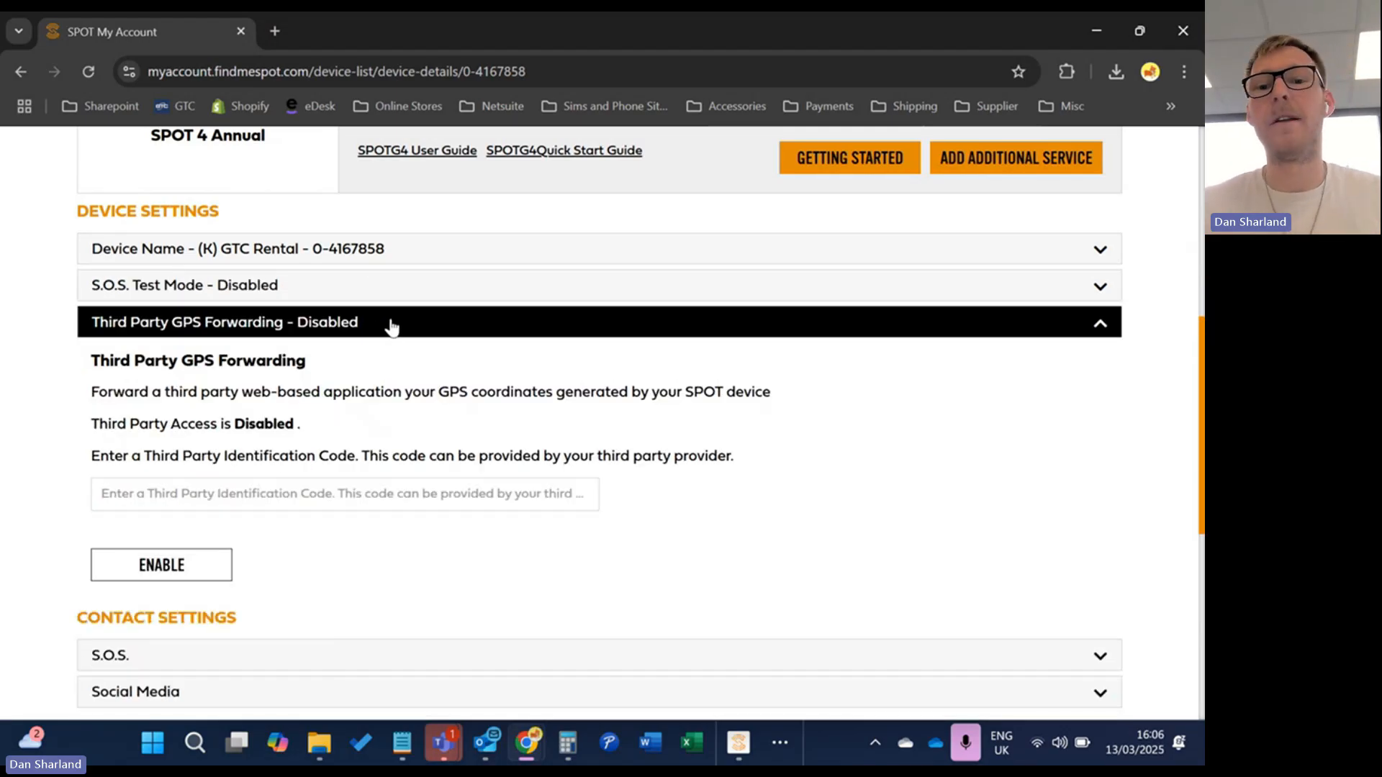
triple_click(382, 347)
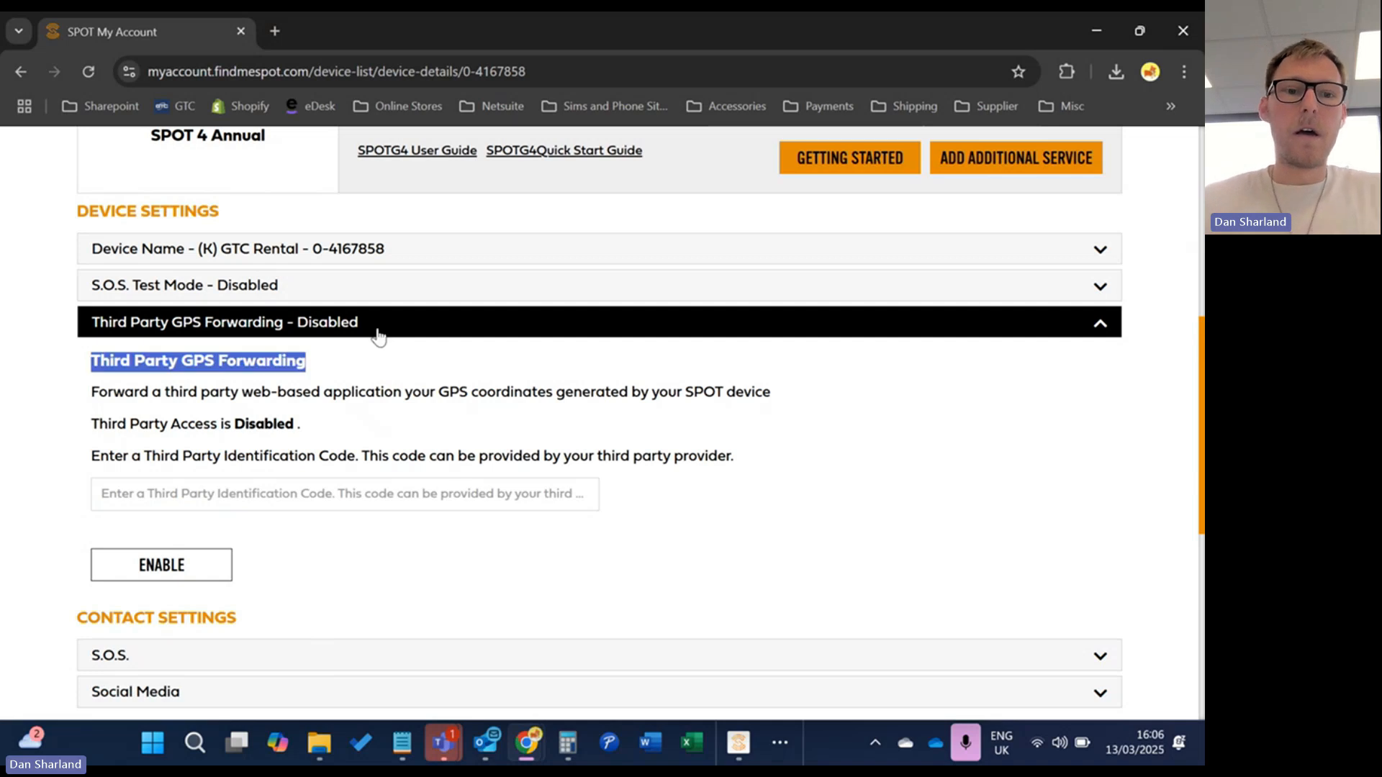
left_click(378, 333)
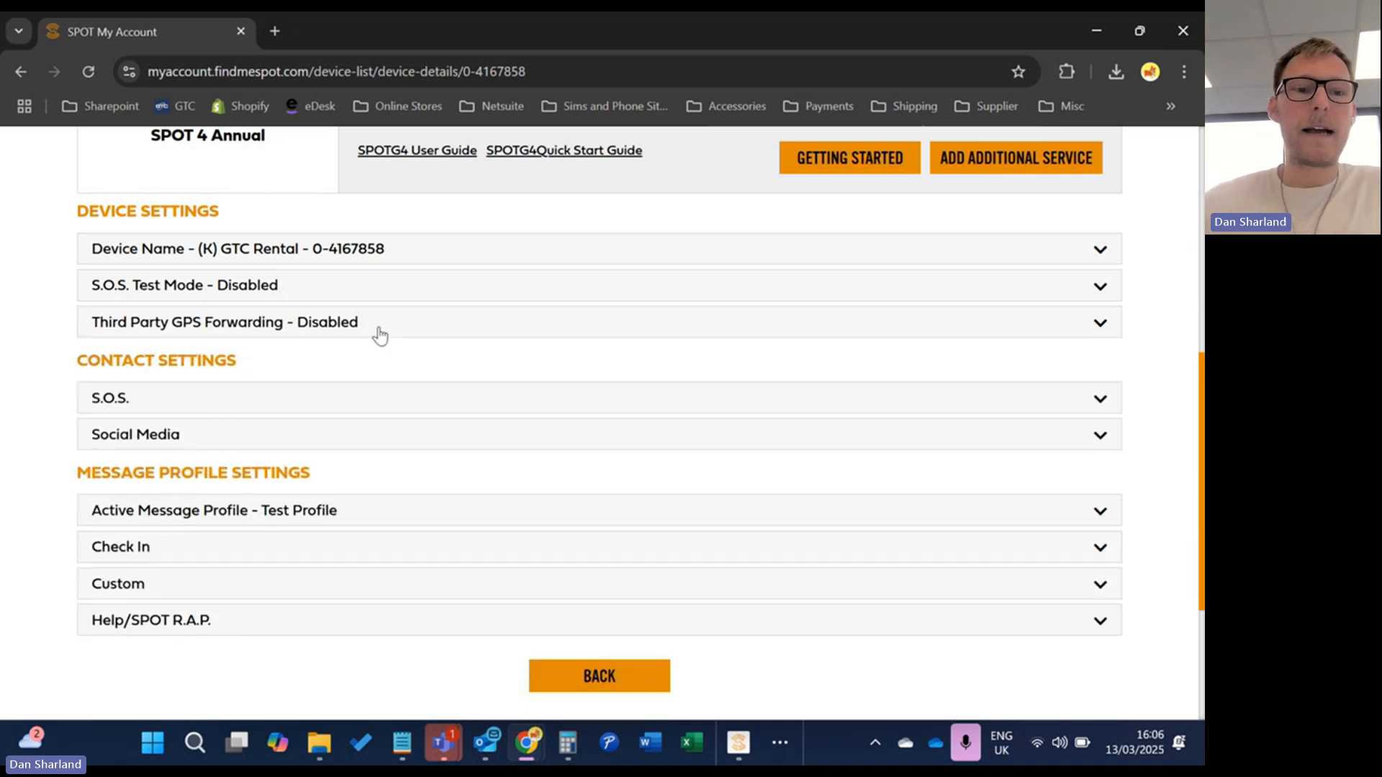
Expand the S.O.S. emergency details and enter the device user's full name
left_click(322, 395)
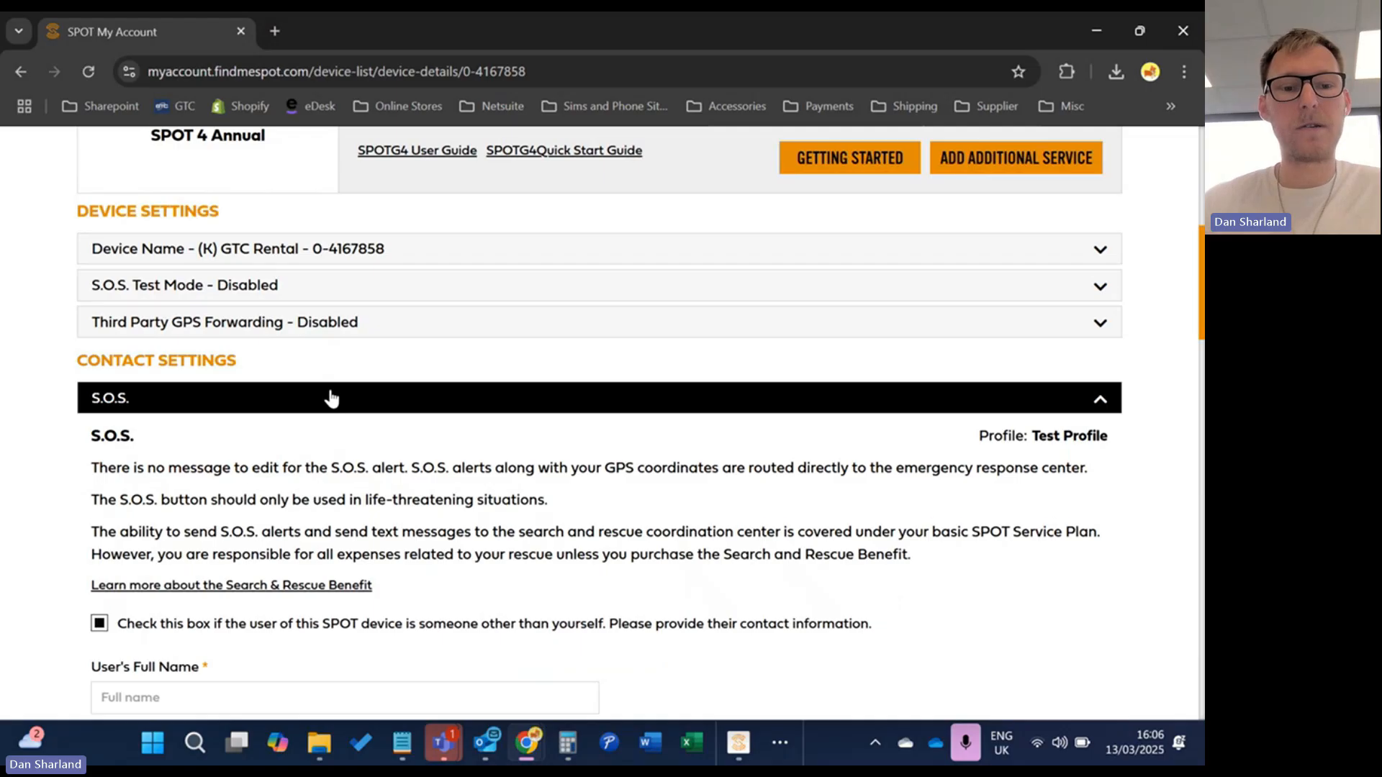
scroll(338, 411, "down", 3)
scroll(381, 414, "down", 2)
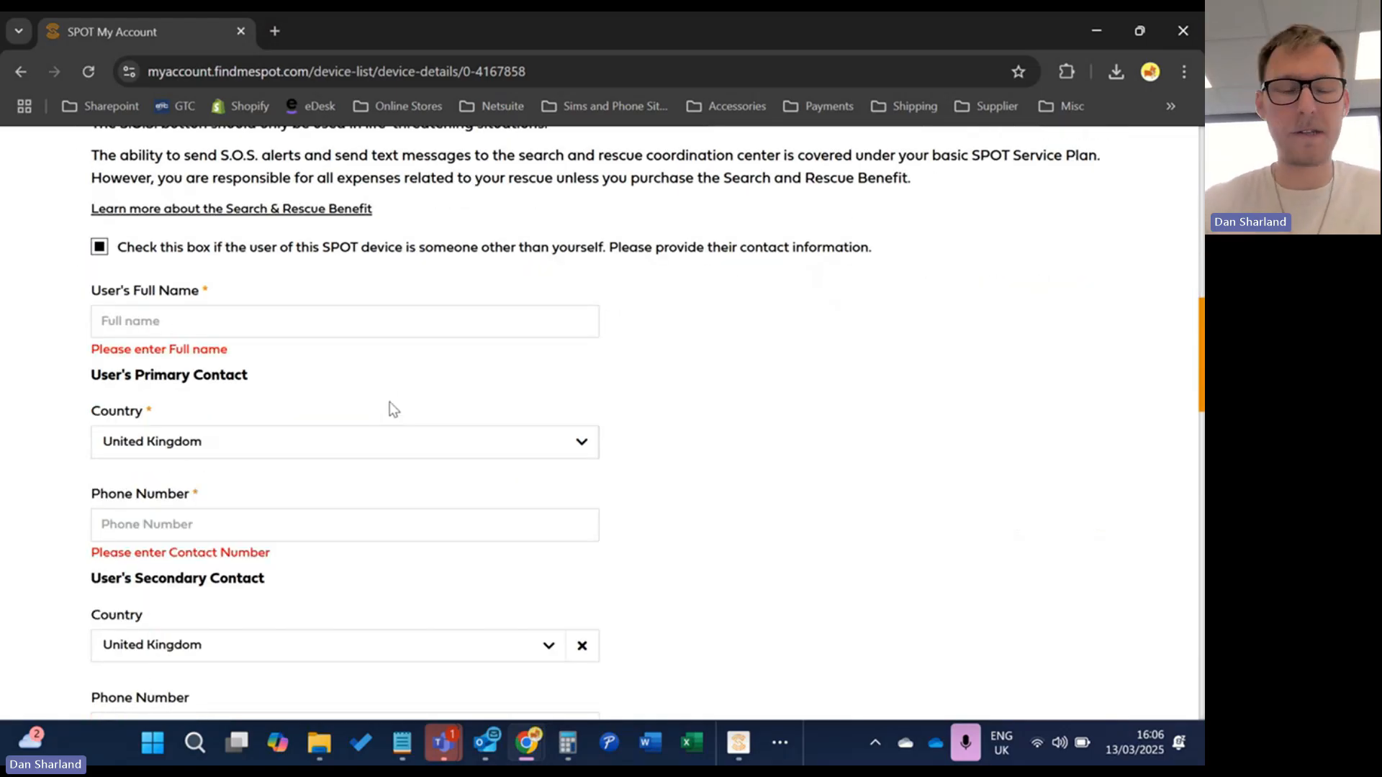
left_click(378, 322)
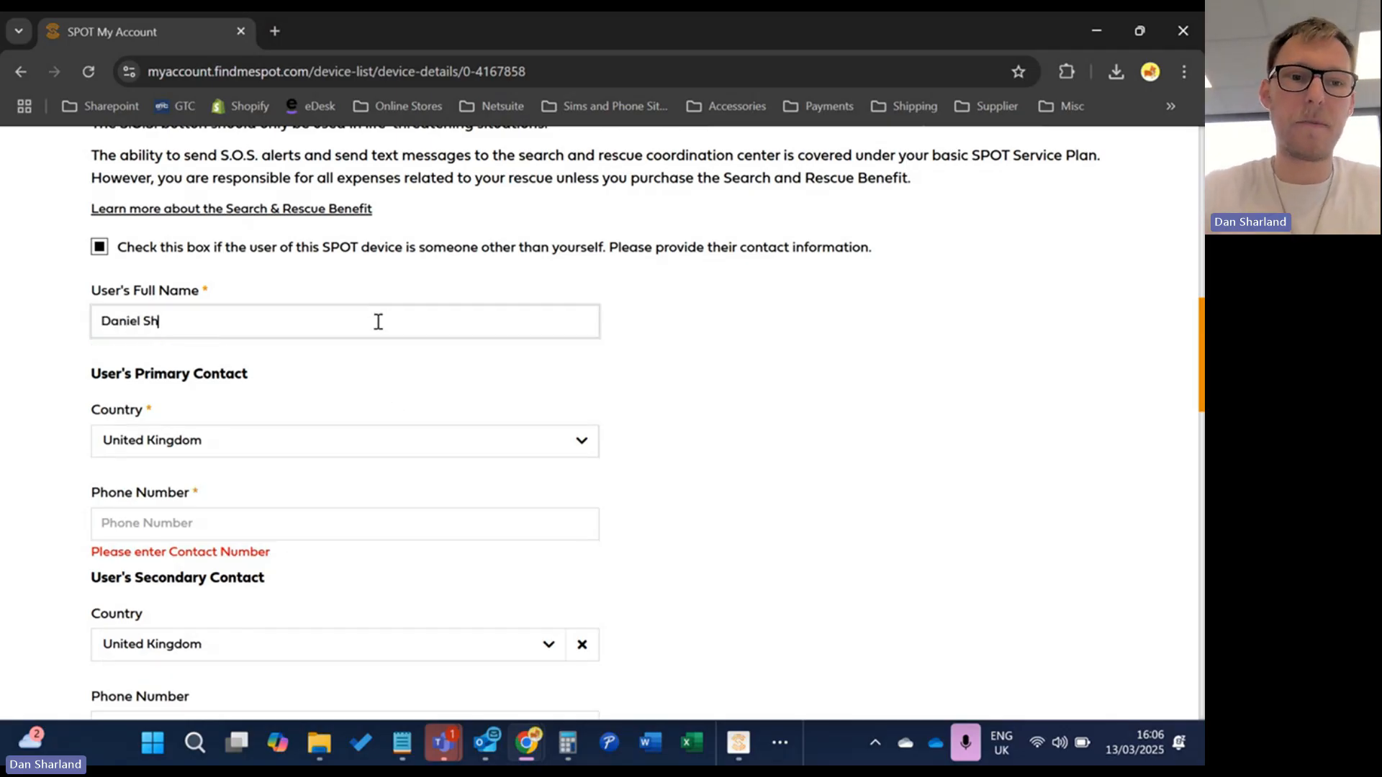
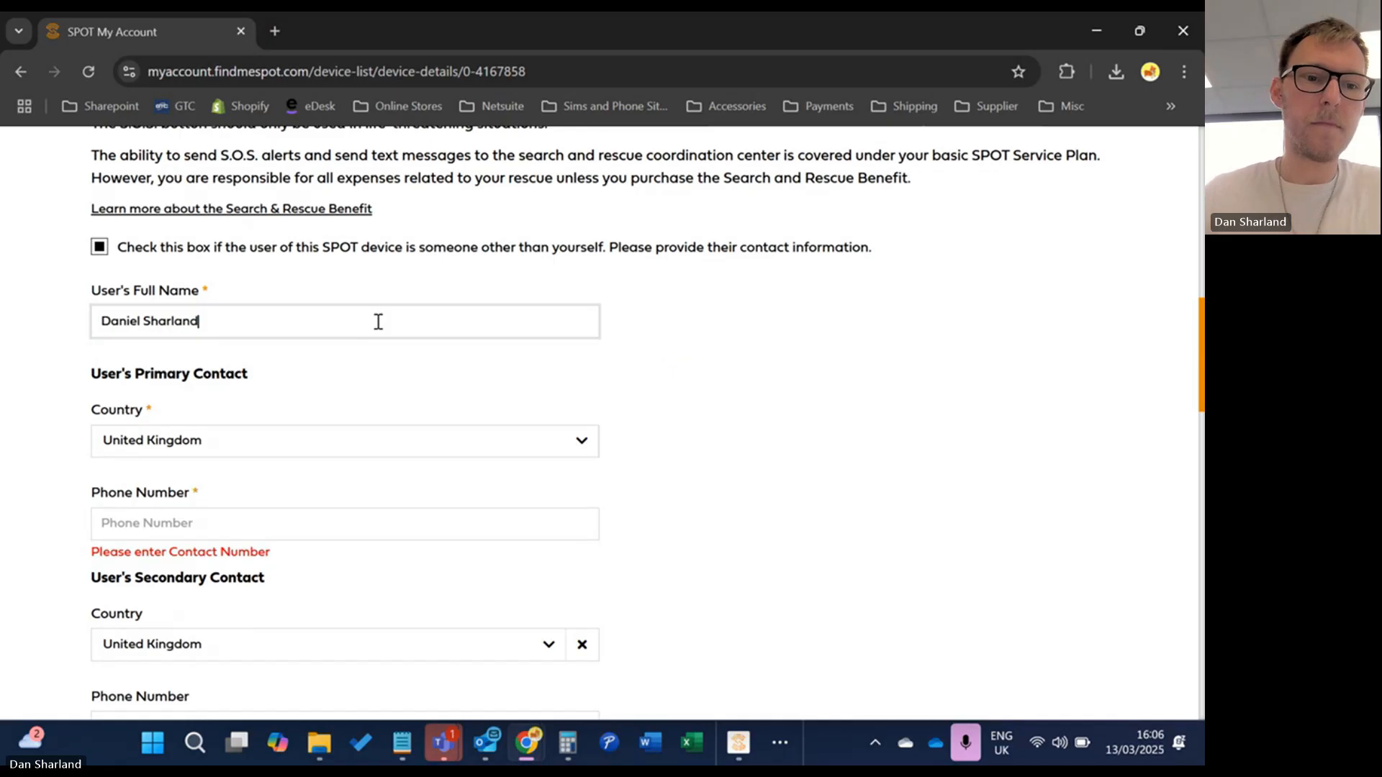
Fill in the primary and secondary contact phone numbers
scroll(339, 316, "down", 2)
left_click(326, 336)
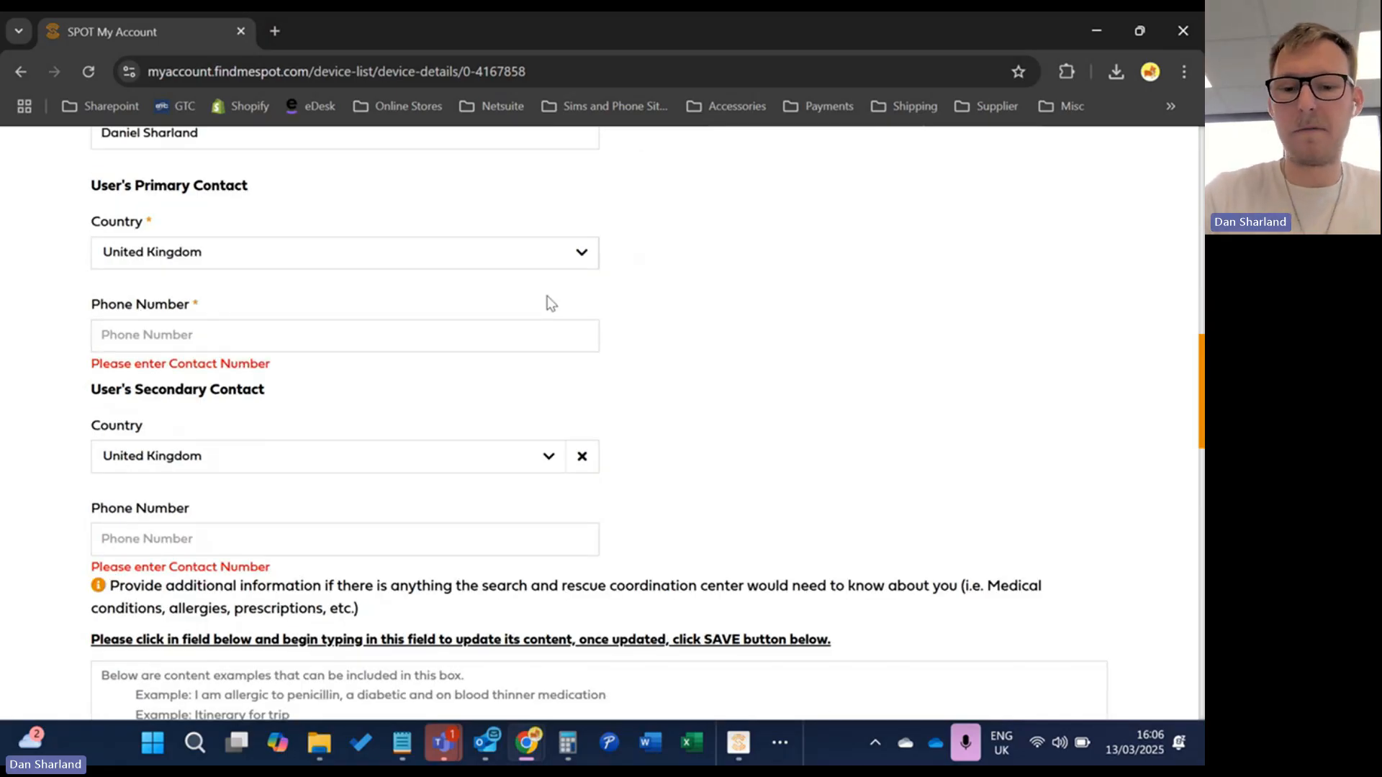
type("07000000000")
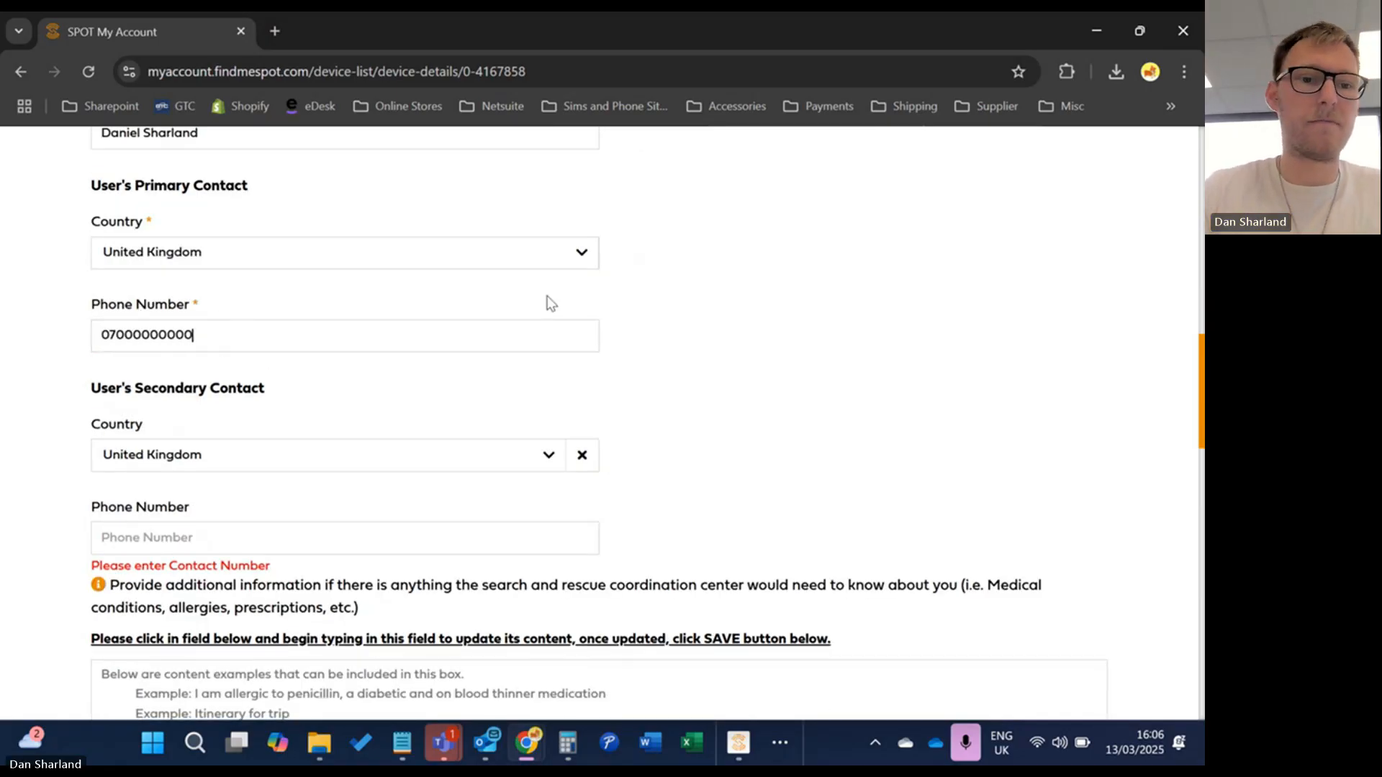
left_click(279, 533)
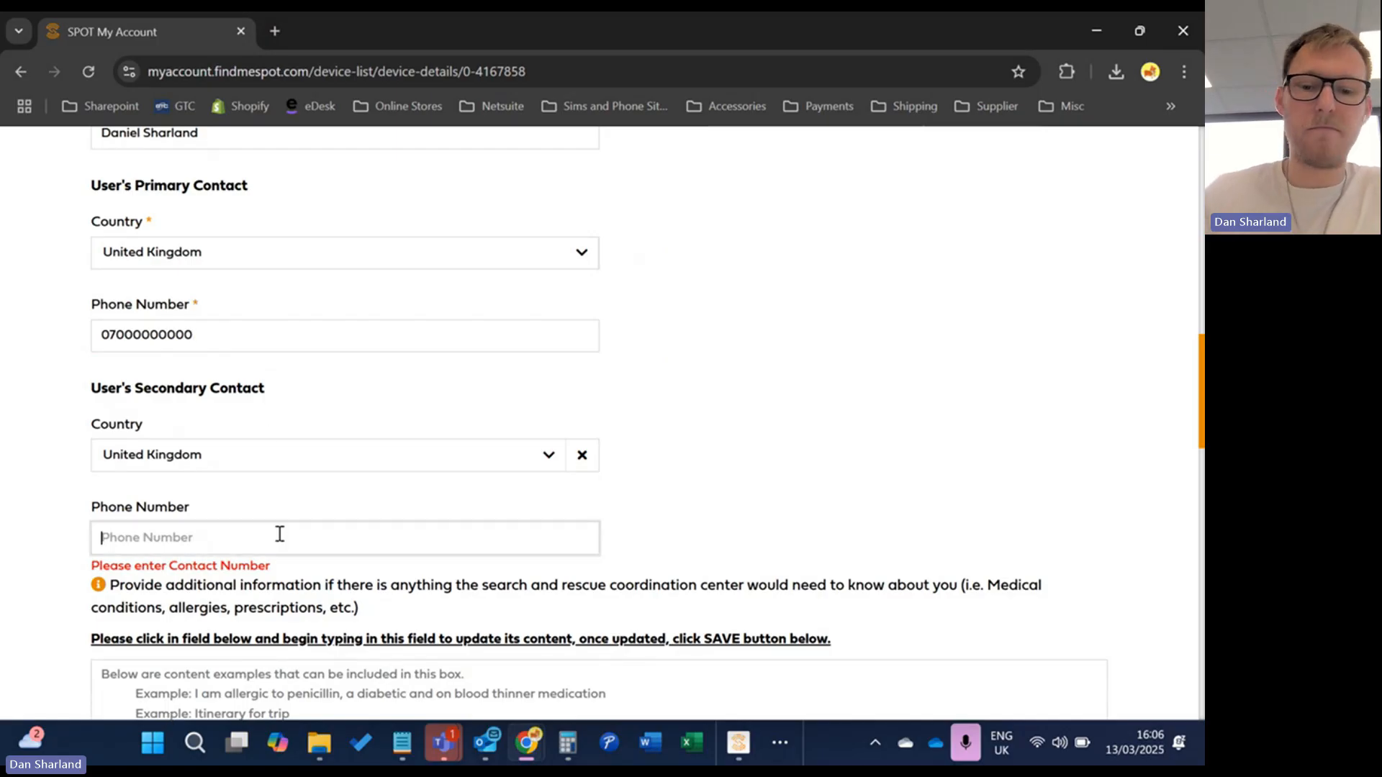
type("070000")
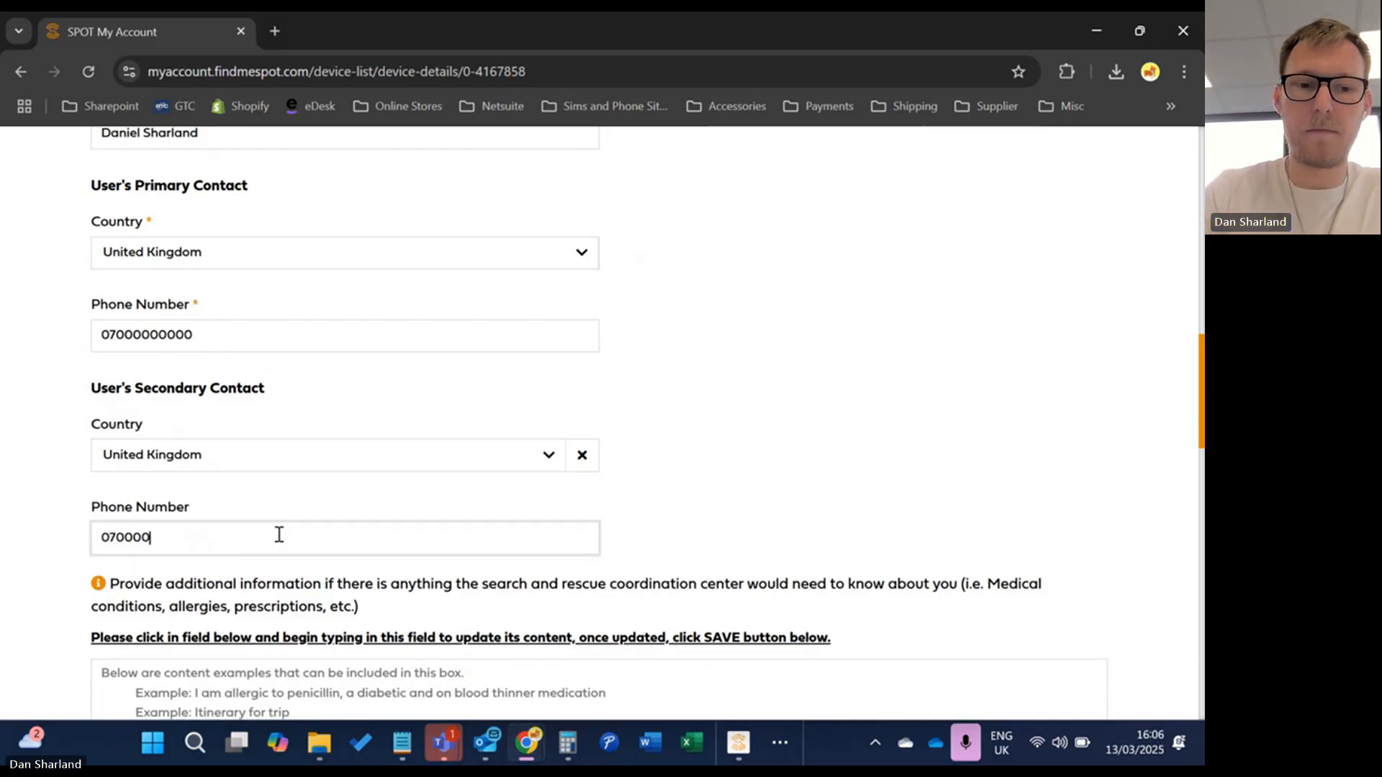
type("0000")
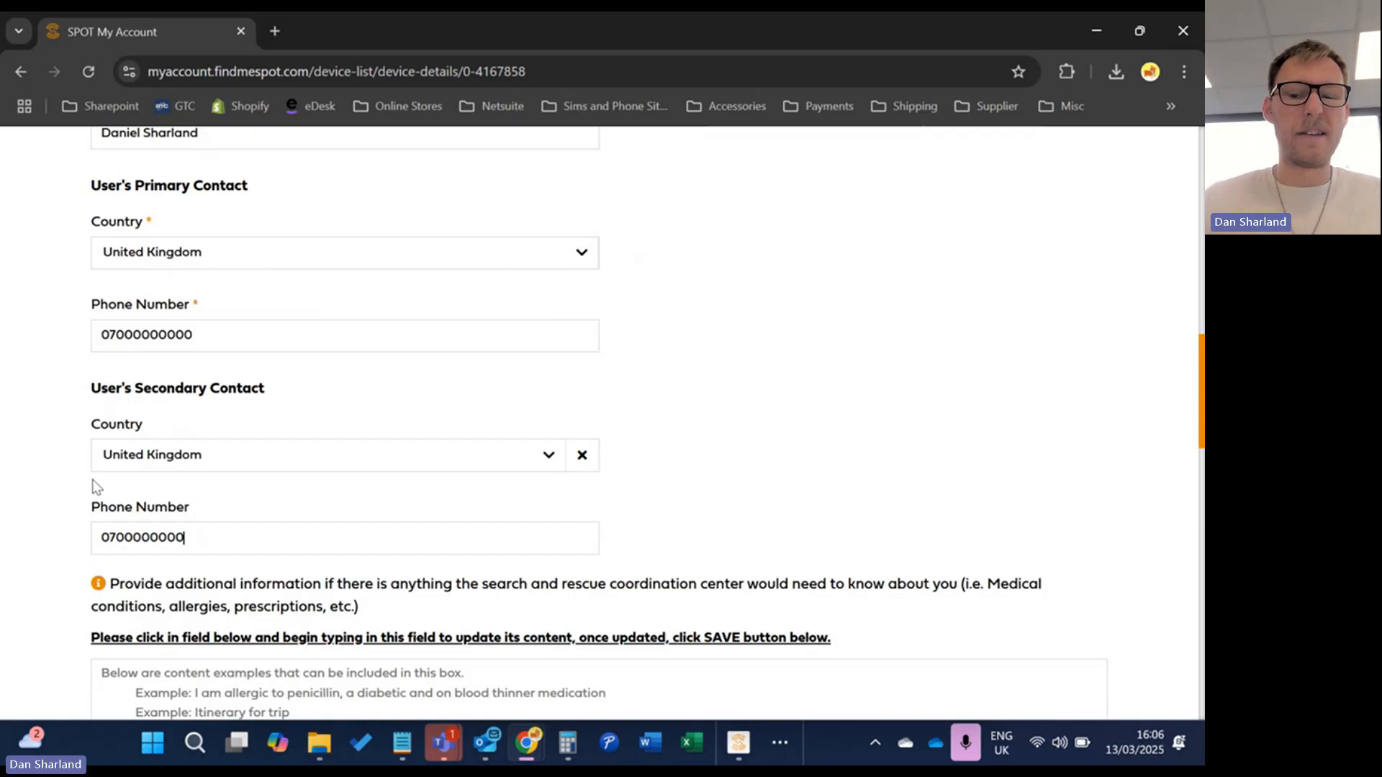
type("0")
key("BackSpace")
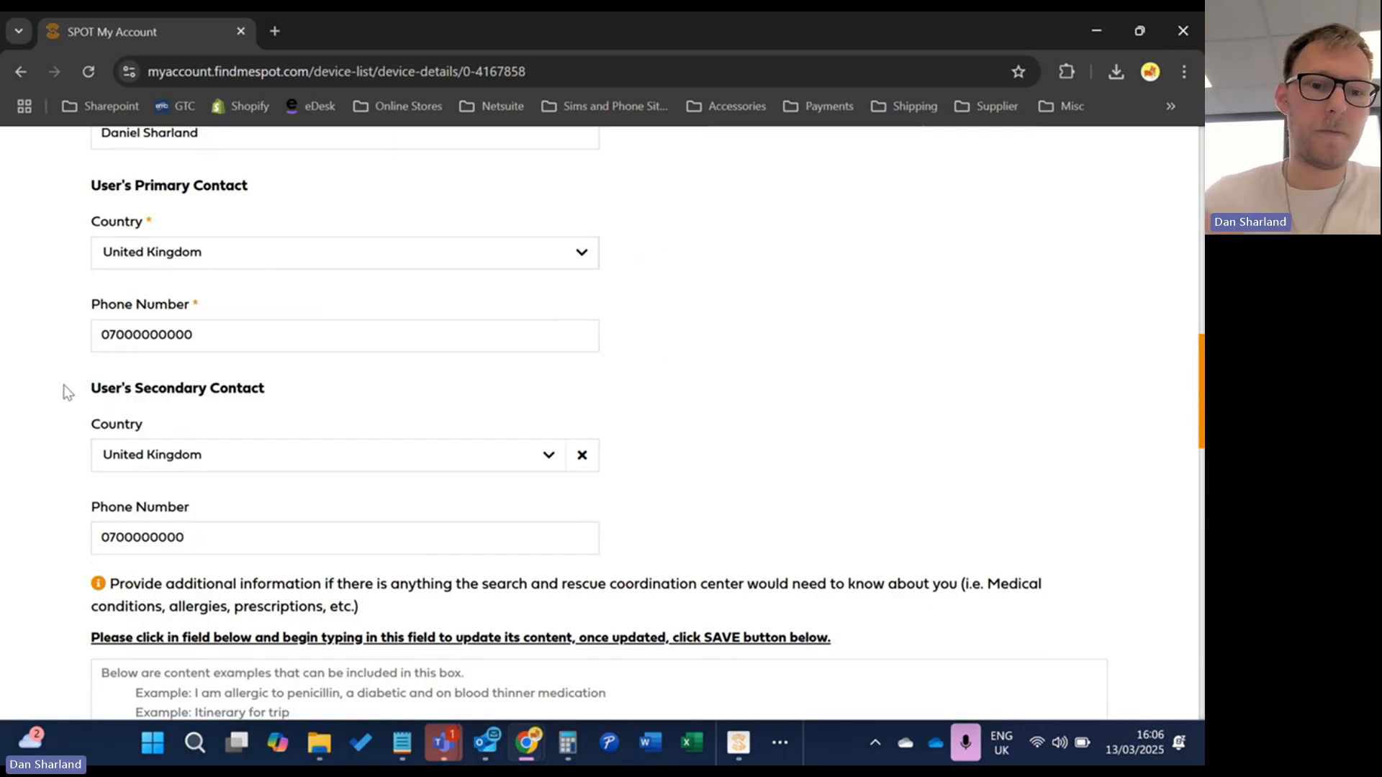
Write 'Rental device' in the additional-information box, correcting the typos
scroll(72, 396, "down", 5)
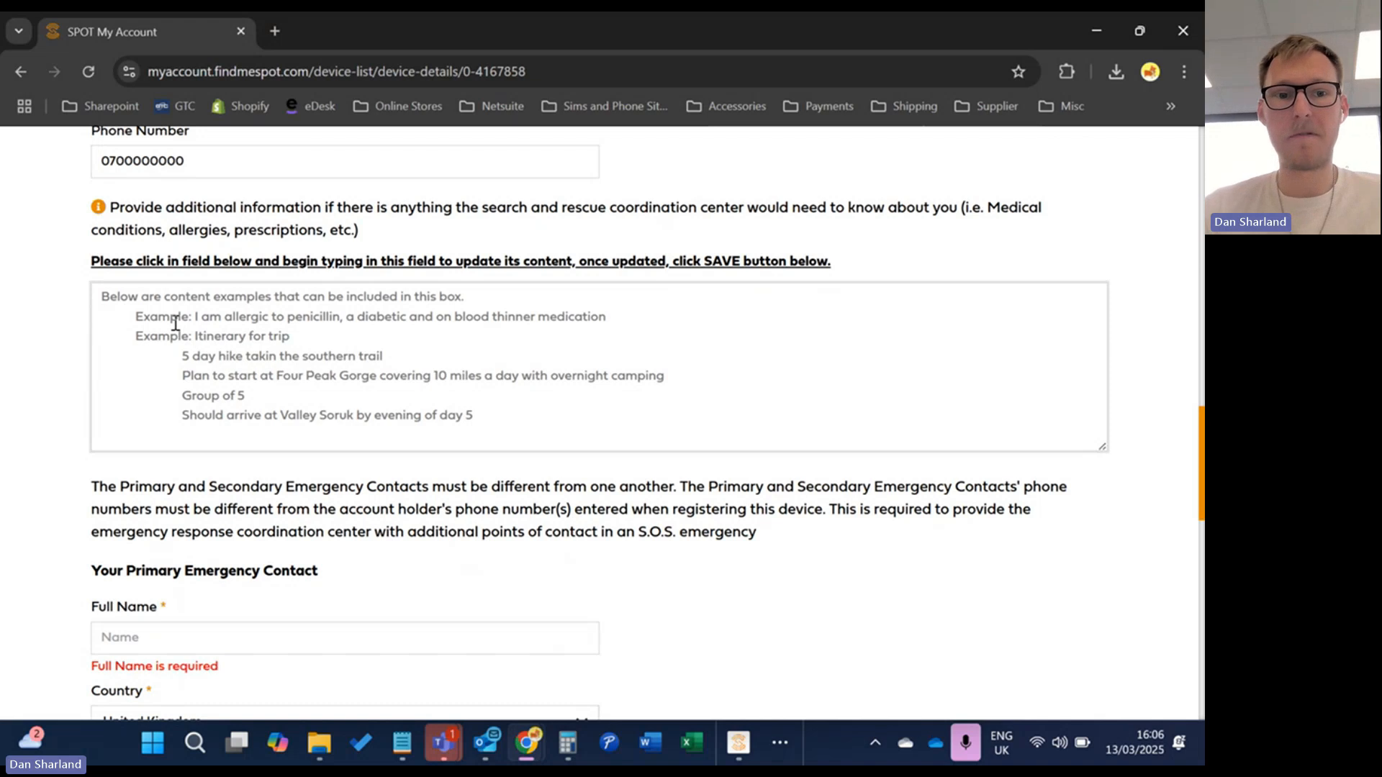
left_click(182, 316)
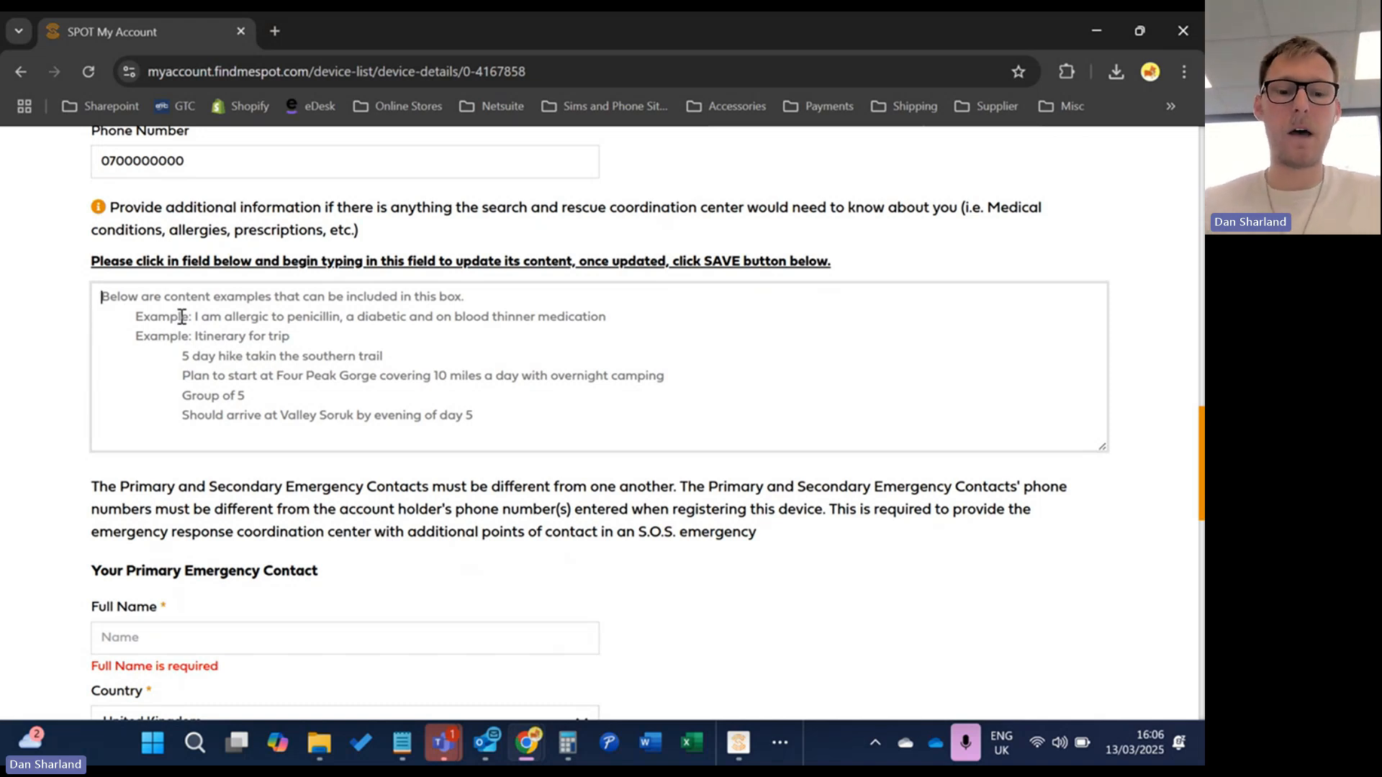
type("Renbtal dev")
key("BackSpace")
key("BackSpace")
key("BackSpace")
key("BackSpace")
key("BackSpace")
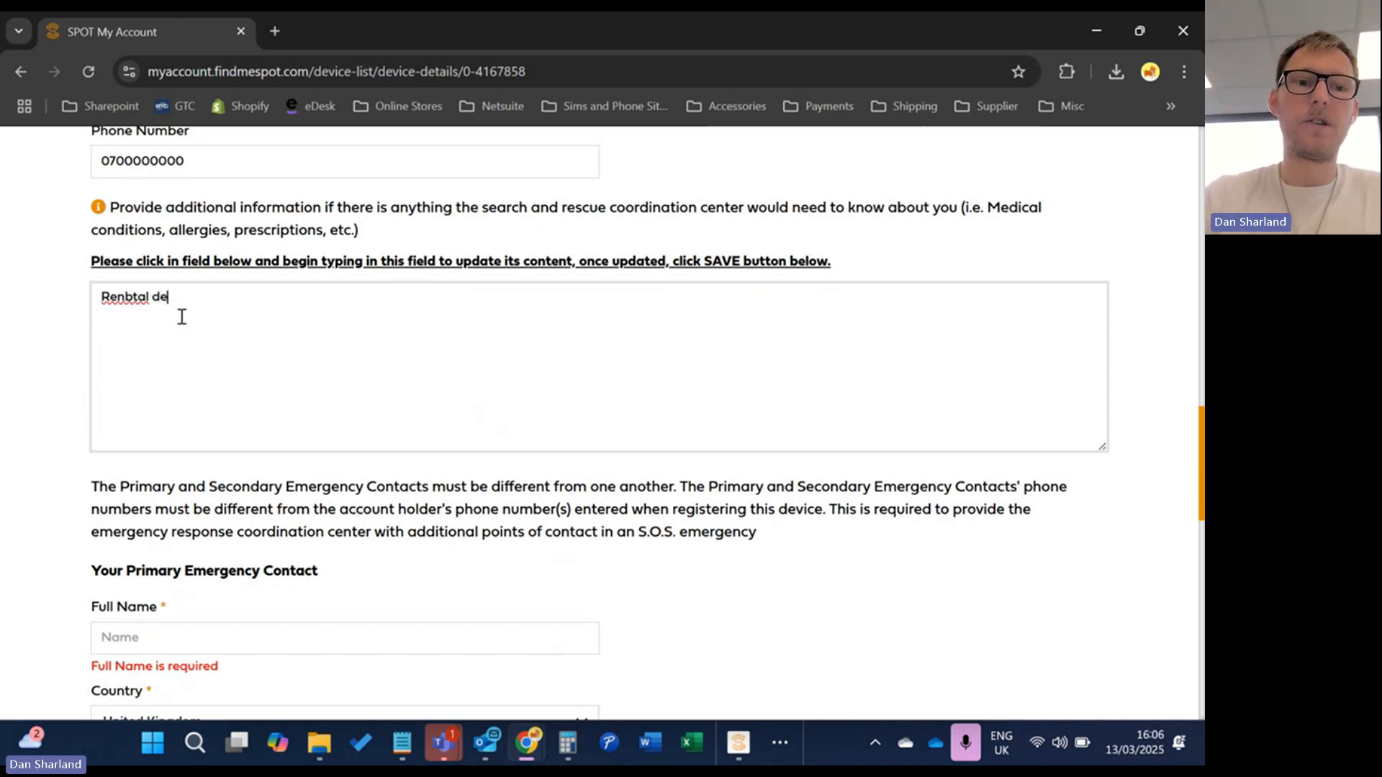
key("BackSpace")
type("tal devic")
key("BackSpace")
key("BackSpace")
key("BackSpace")
type("vice")
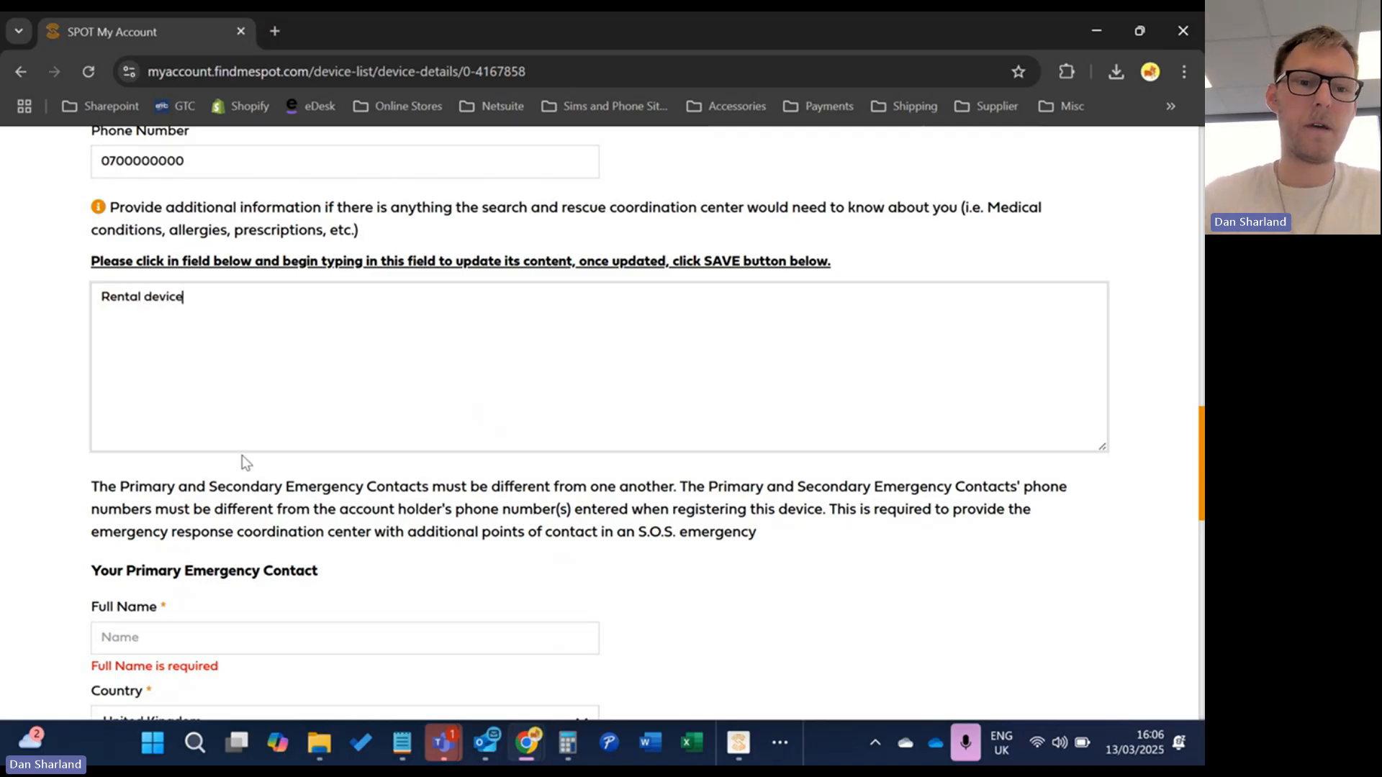
left_click(367, 748)
Enter the primary emergency contact's full name and phone number
scroll(308, 495, "down", 4)
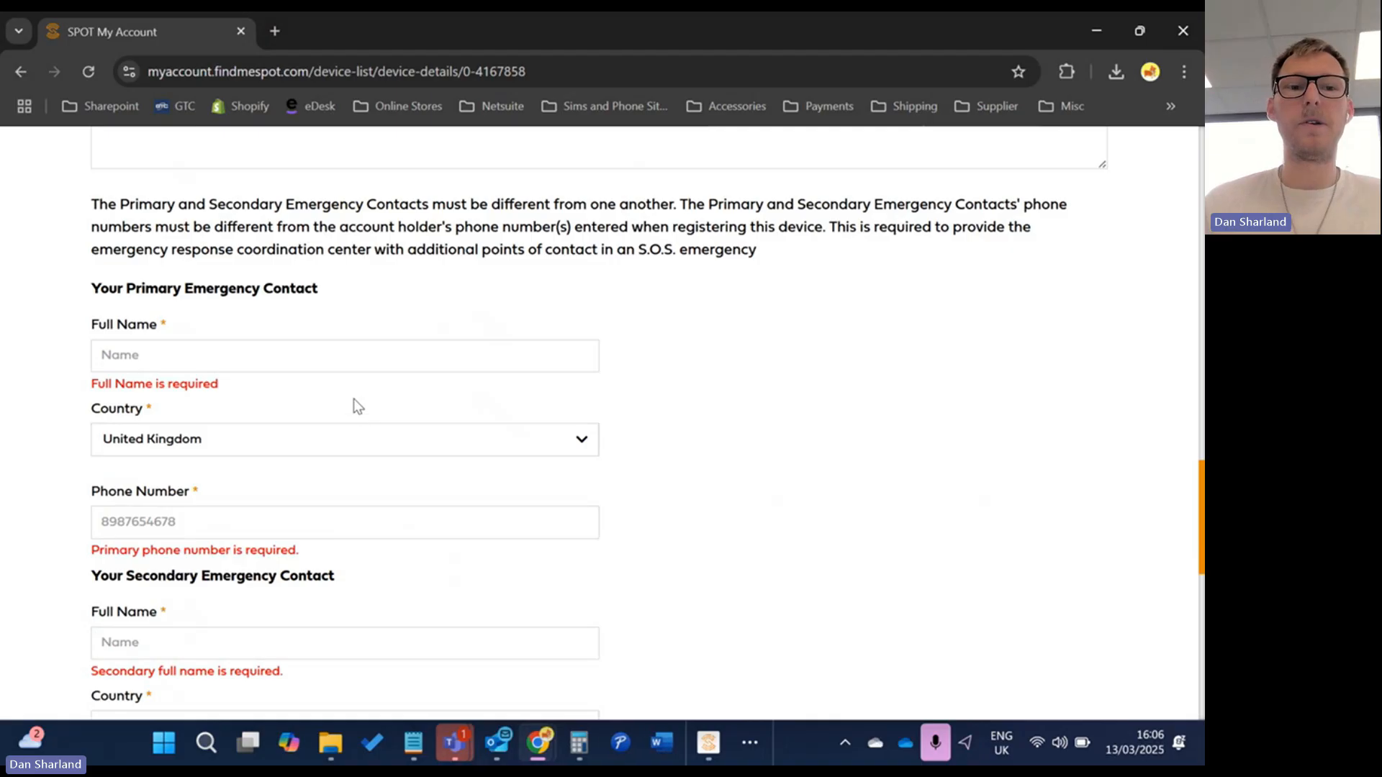
scroll(309, 368, "down", 3)
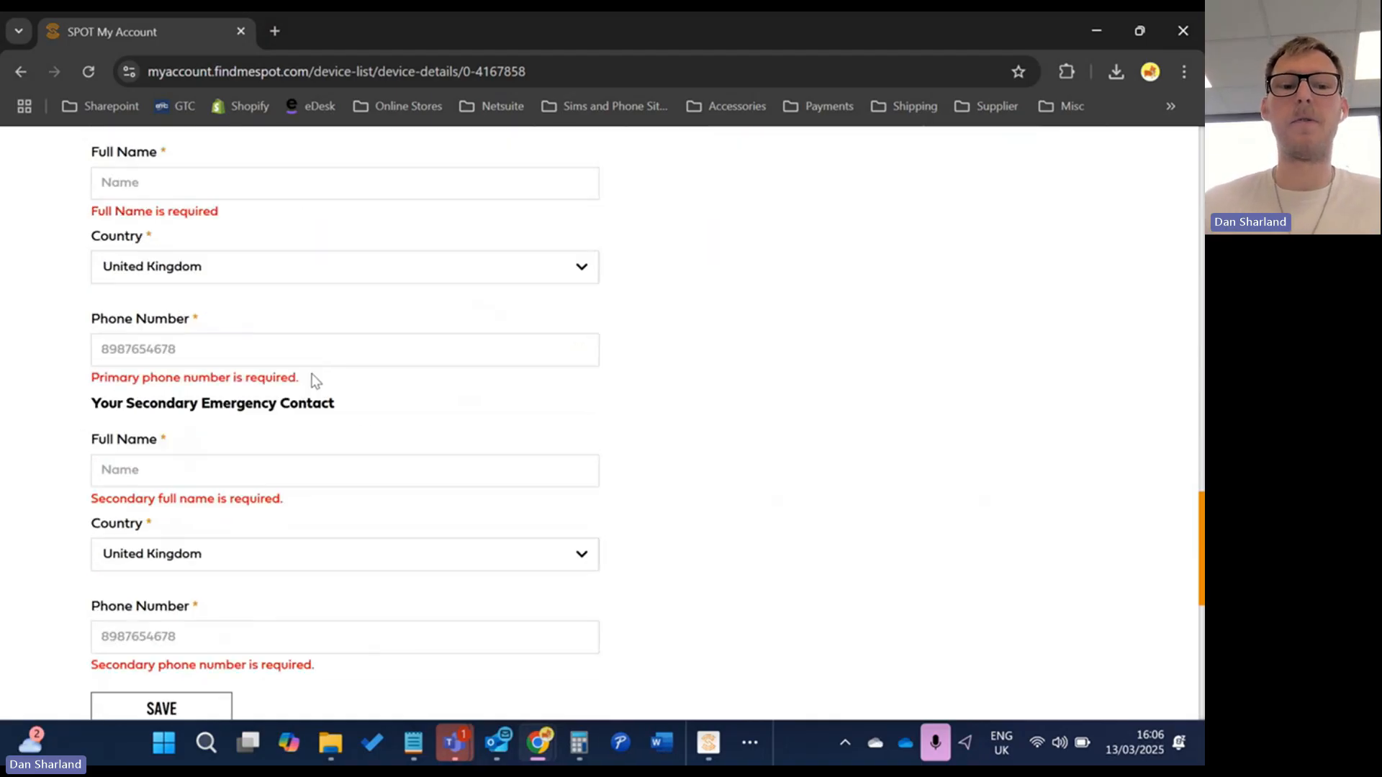
scroll(318, 435, "up", 3)
left_click(278, 355)
type("Dad Sharland")
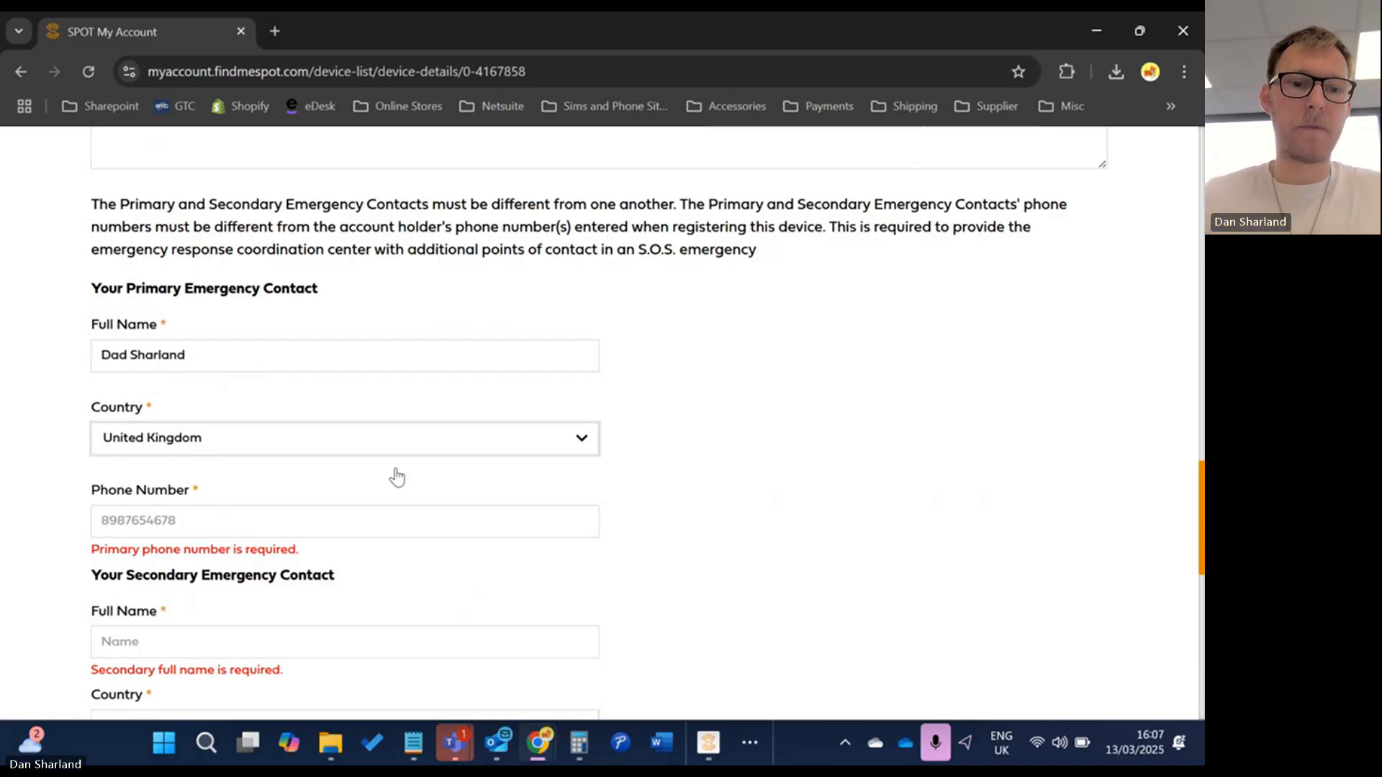
left_click(321, 520)
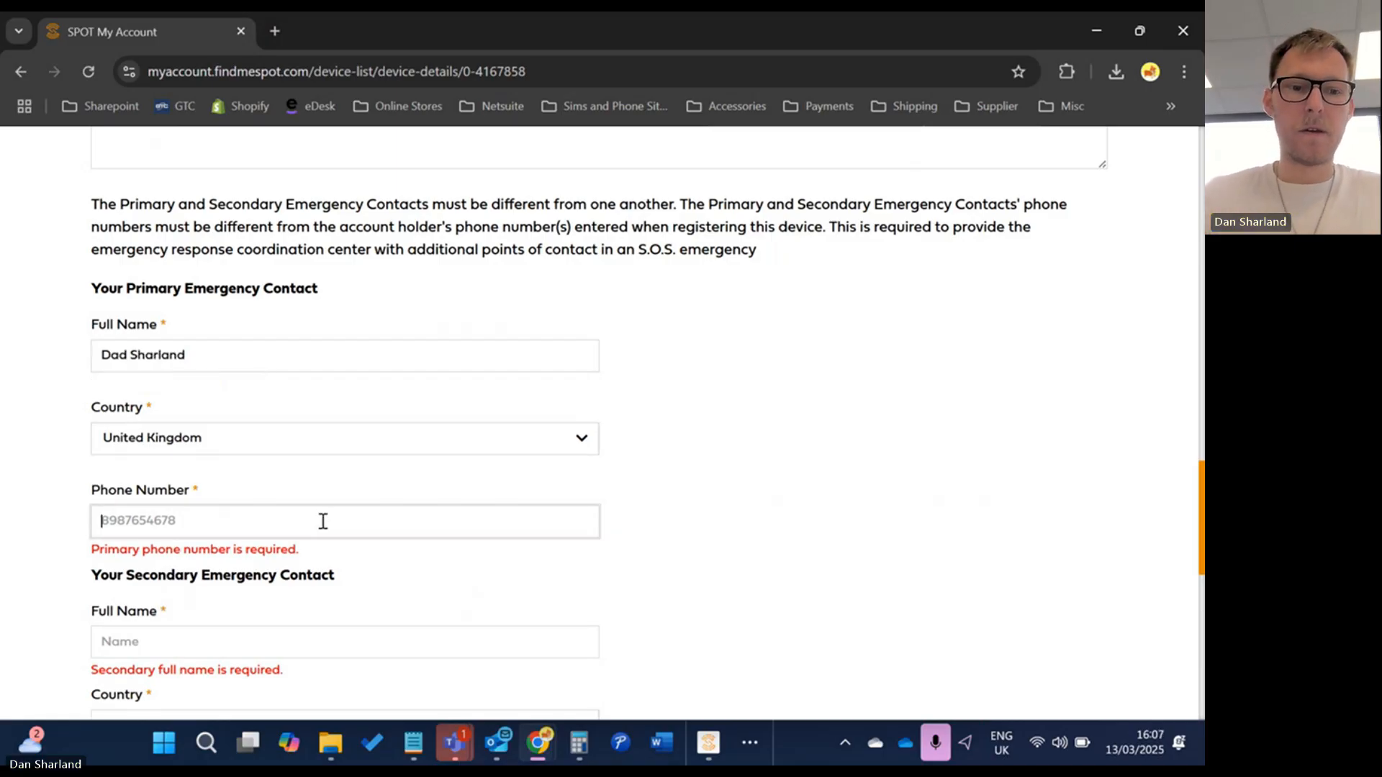
type("097000000000")
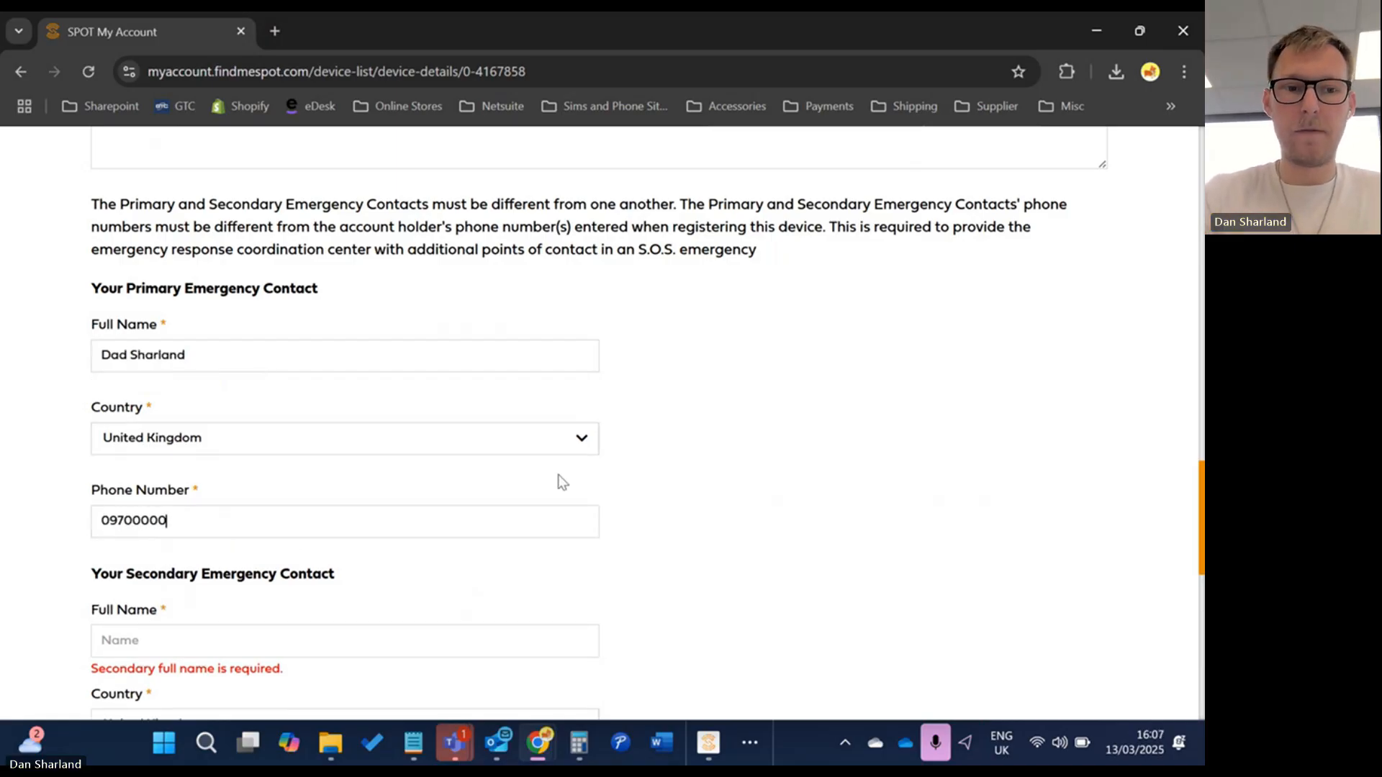
Enter the secondary contact's full name and phone number, with country United Kingdom
scroll(382, 525, "down", 2)
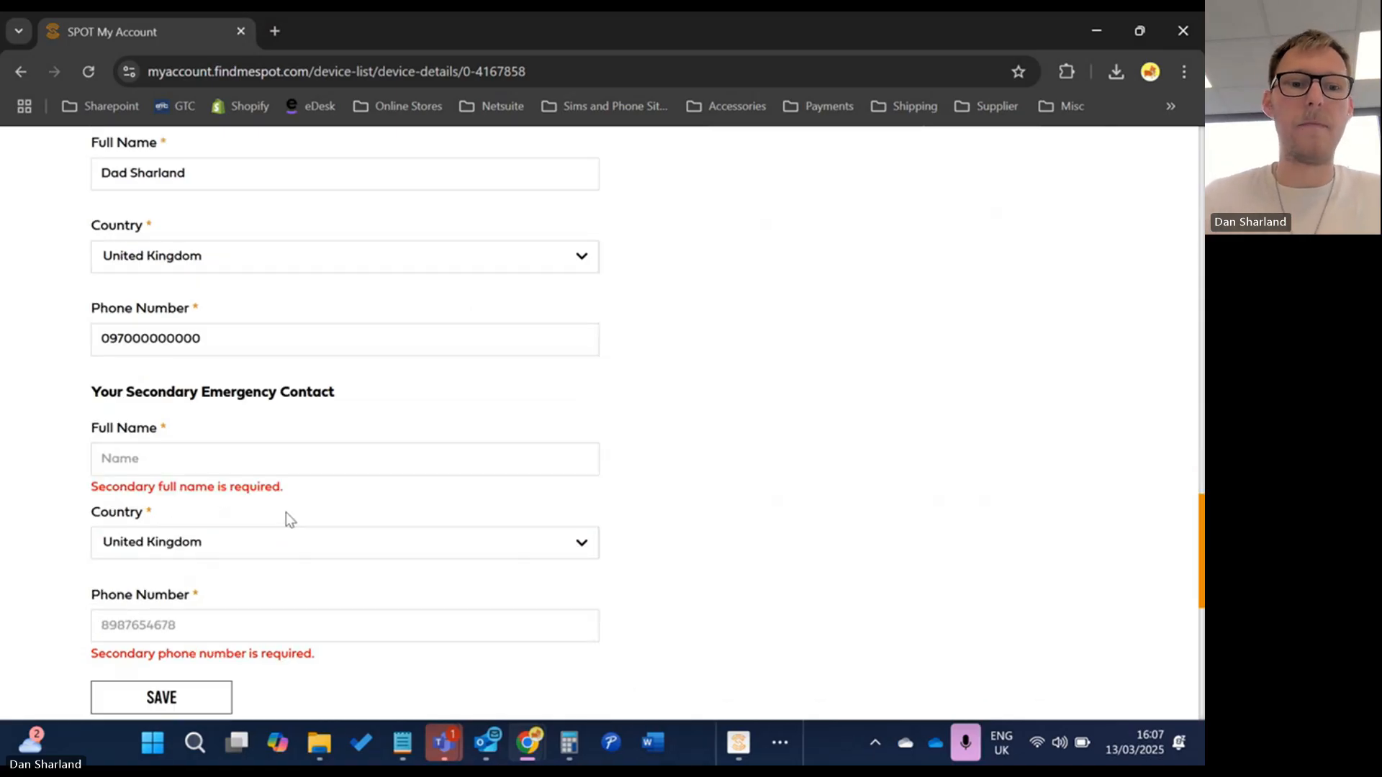
left_click(266, 466)
type("Mum")
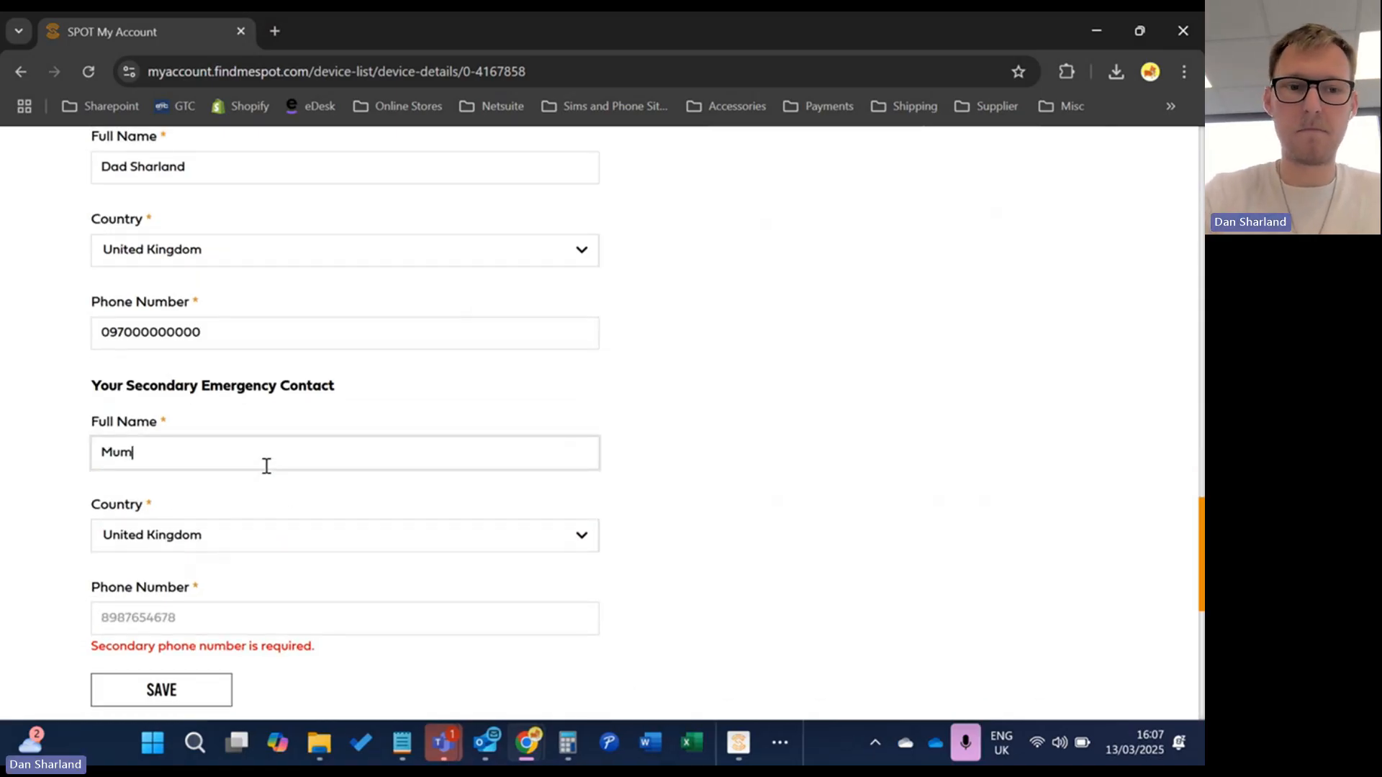
type(" Sharland")
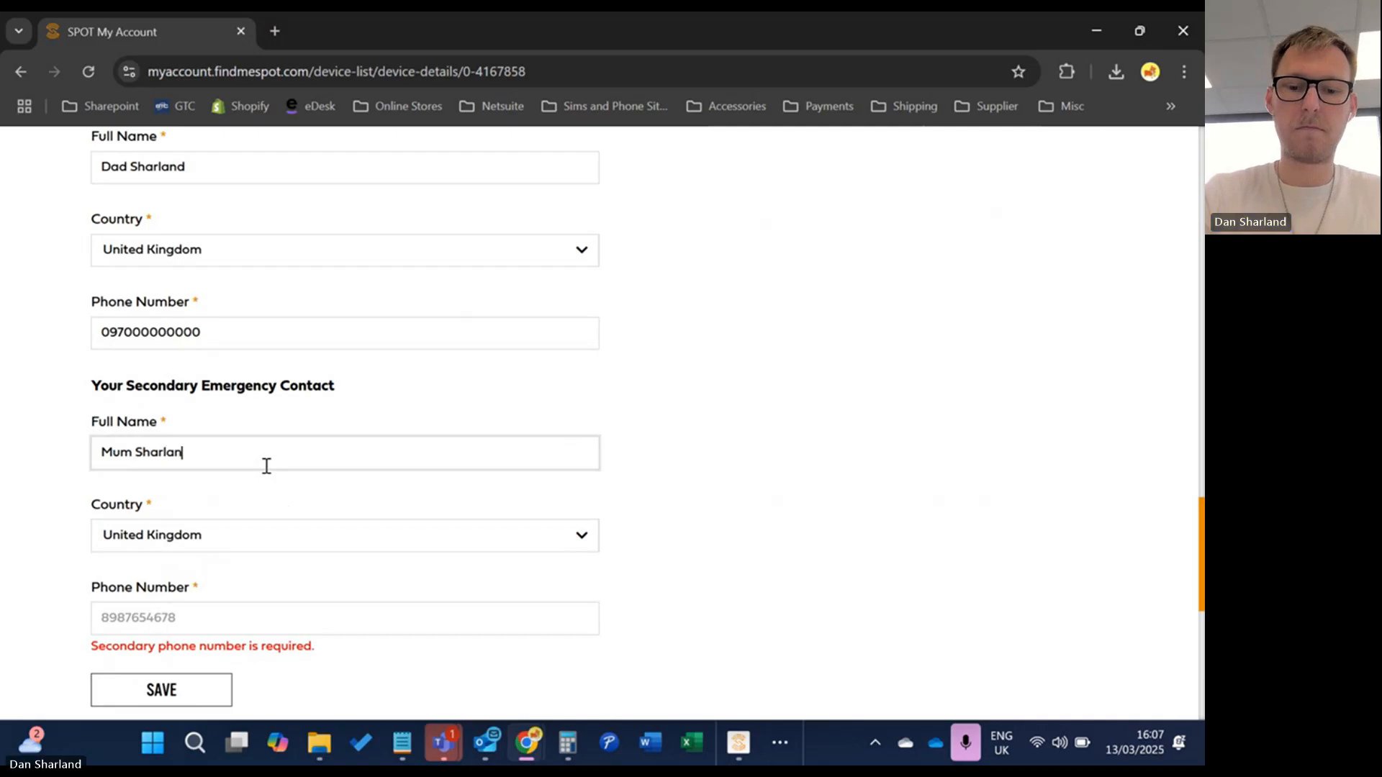
key("Tab")
key("Tab")
type("0970000000")
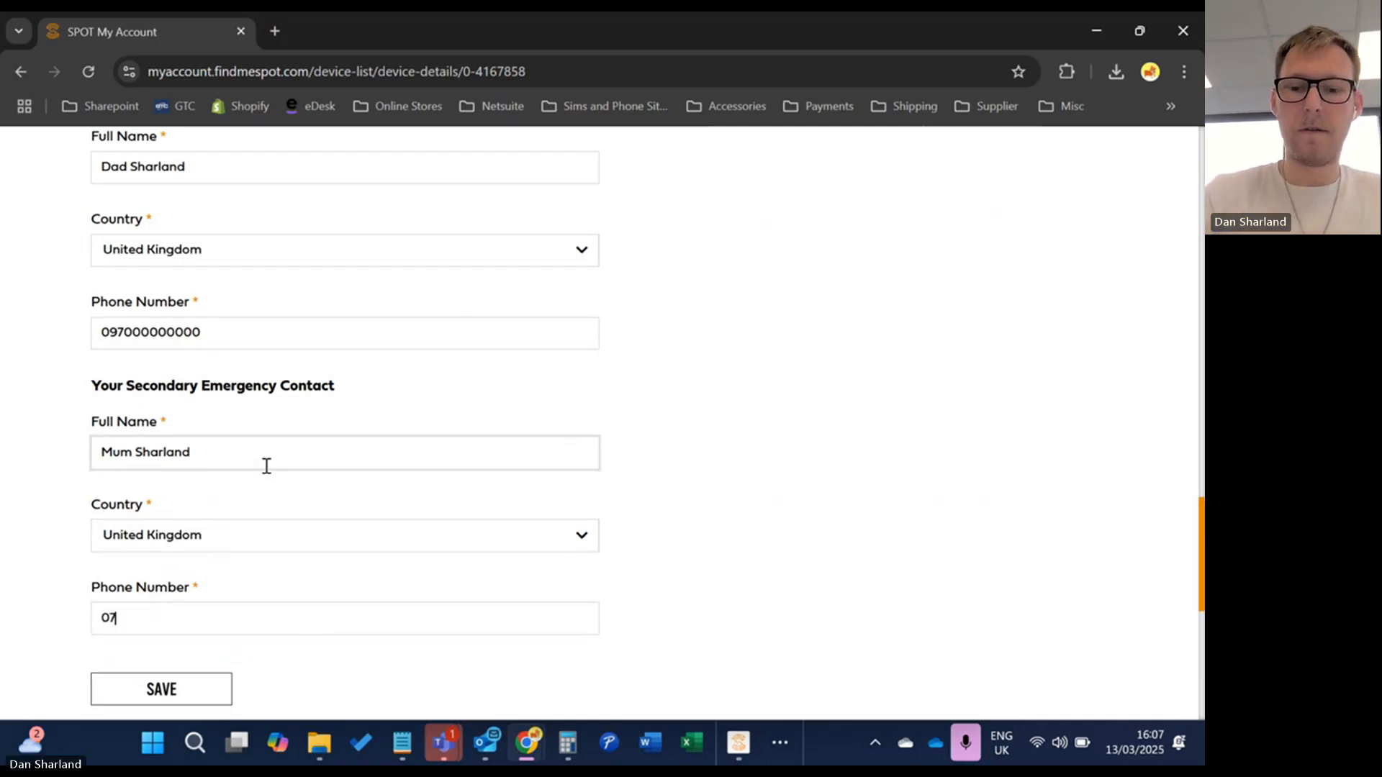
type("000000000")
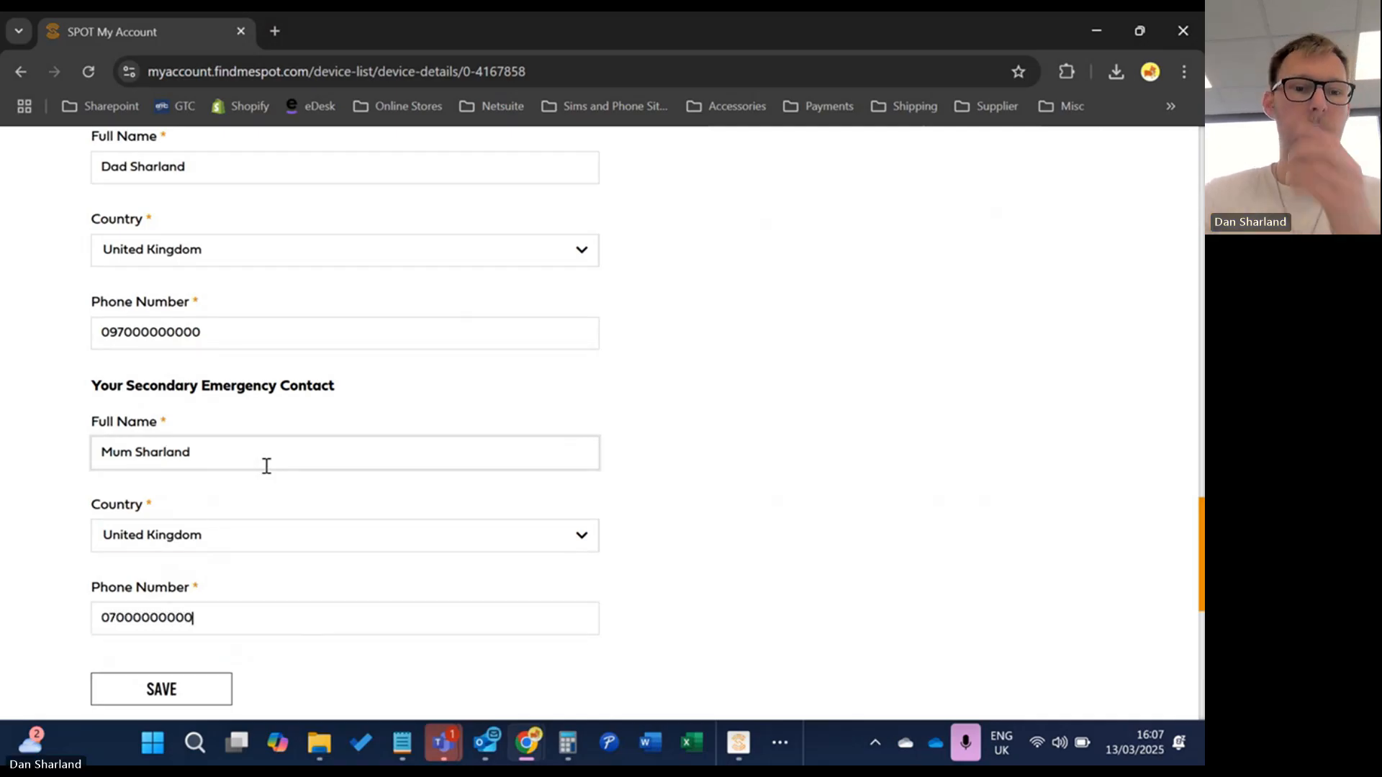
left_click(138, 538)
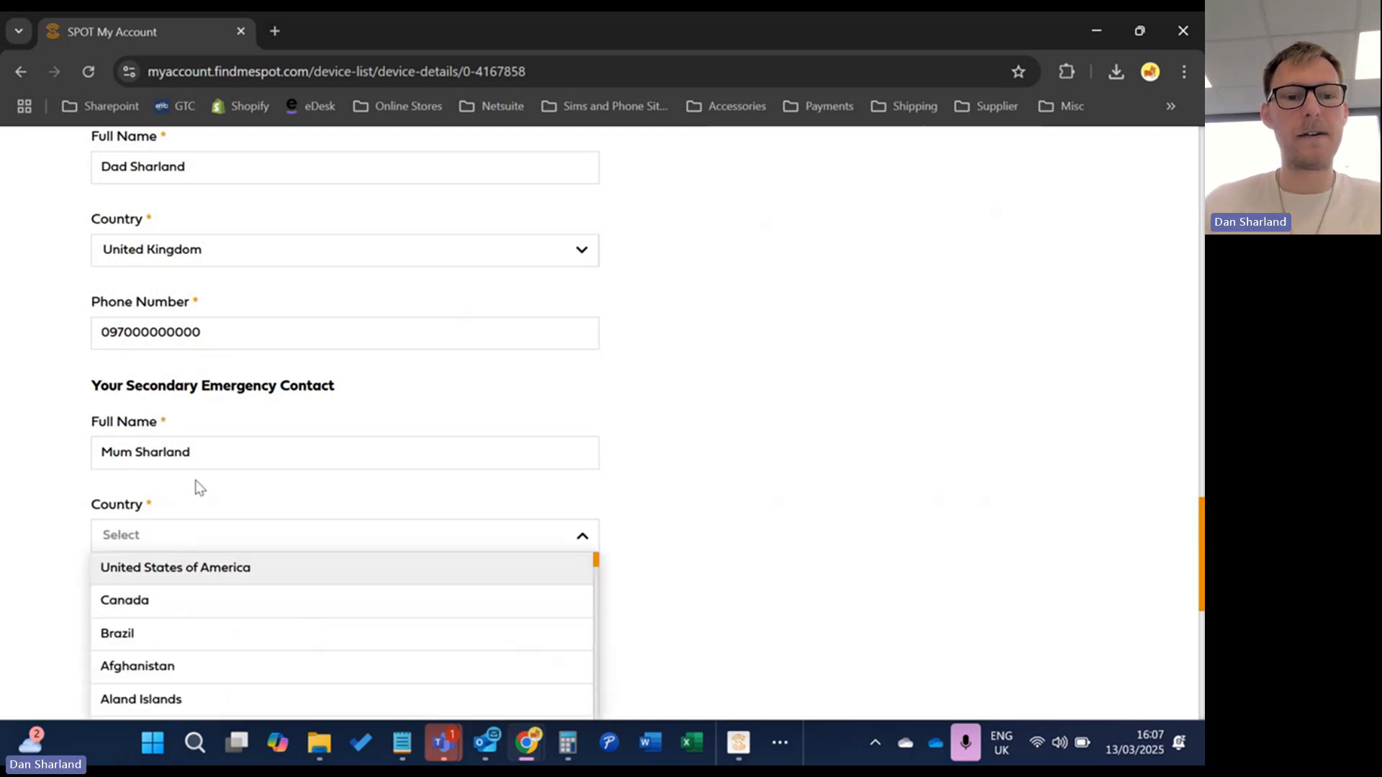
scroll(241, 562, "down", 3)
scroll(240, 563, "up", 3)
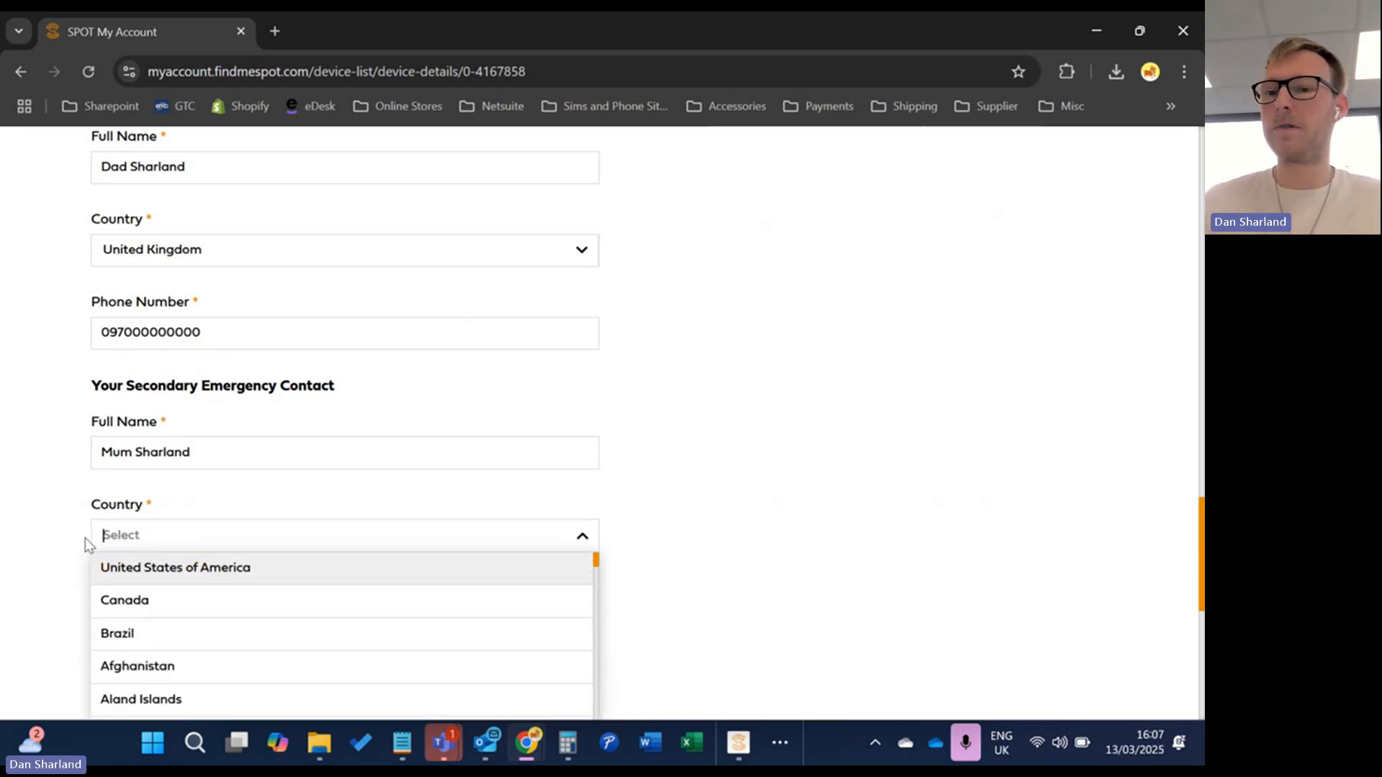
left_click(85, 538)
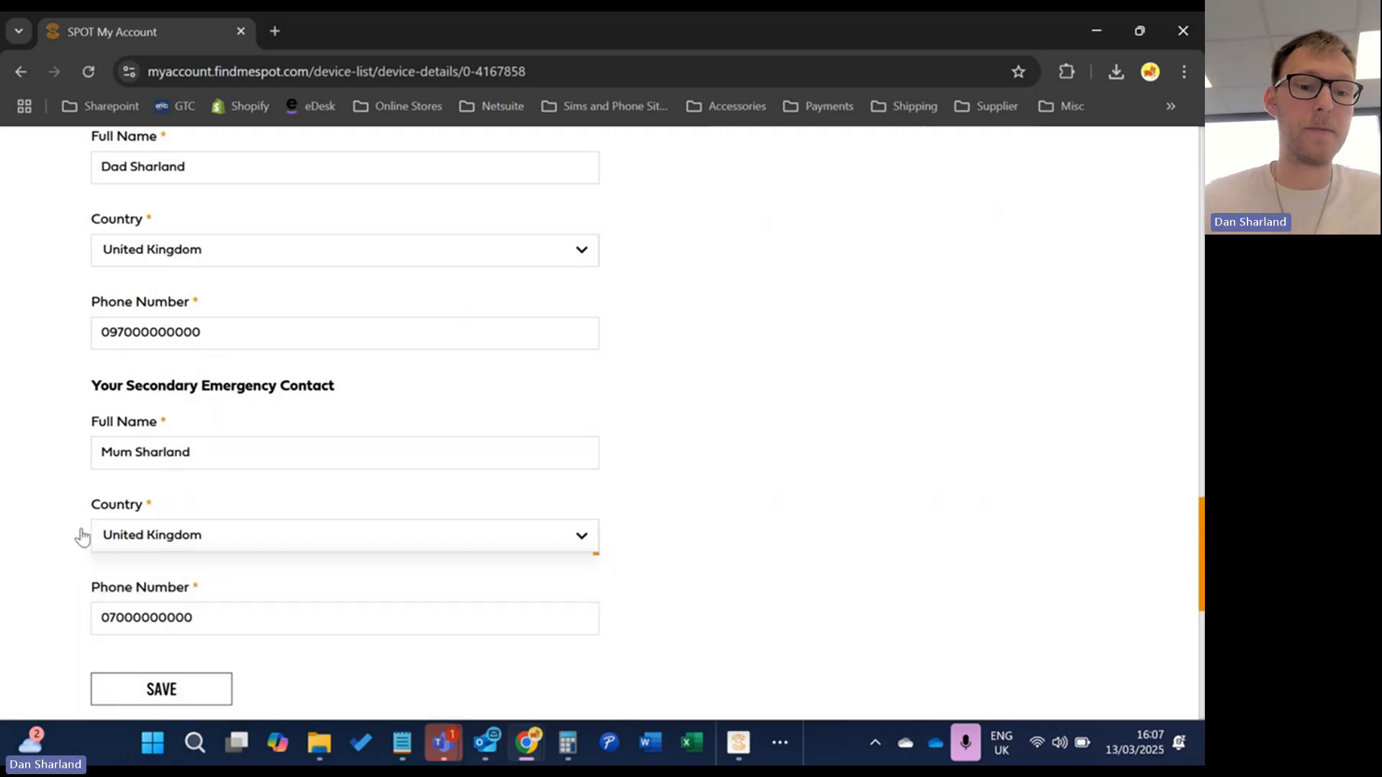
Save the emergency contacts and confirm 'Emergency Contact updated successfully'
scroll(75, 526, "down", 2)
left_click(173, 504)
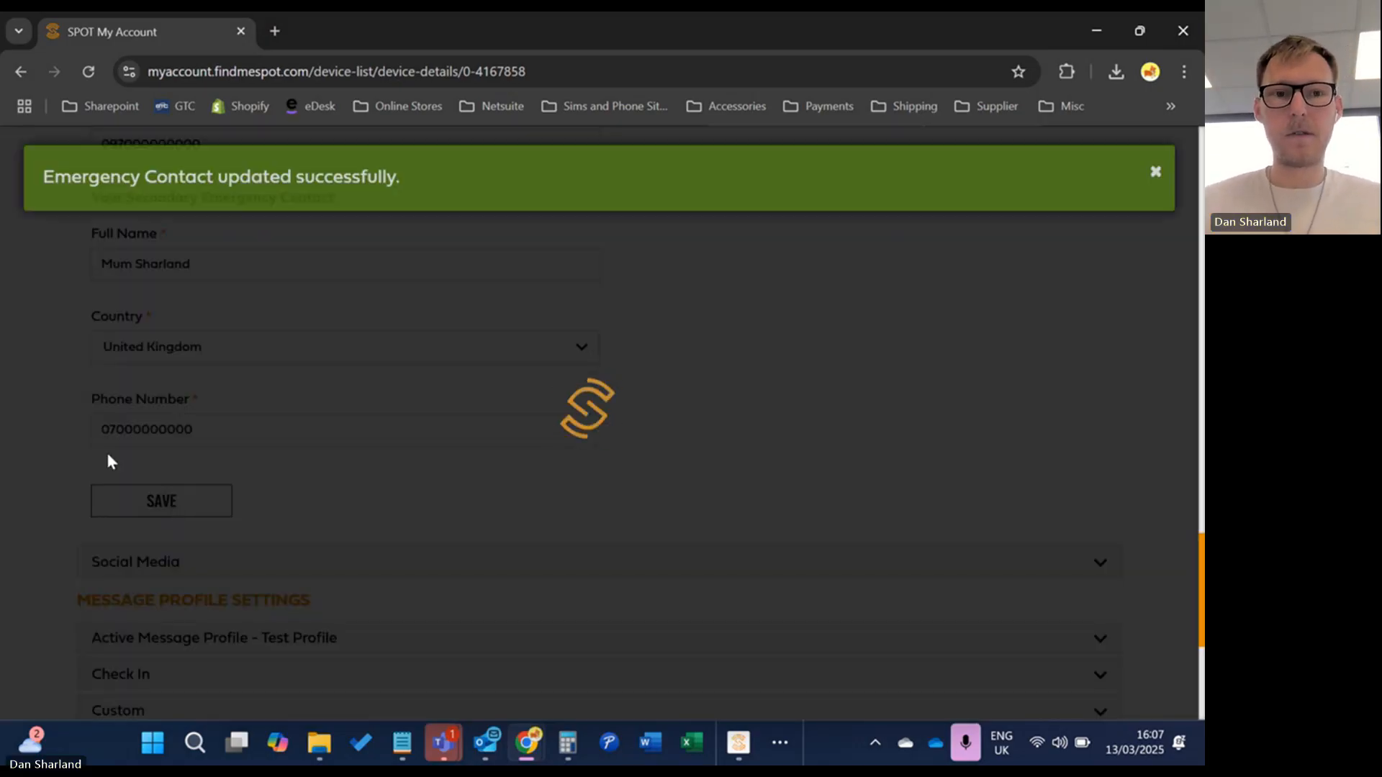
scroll(107, 451, "up", 5)
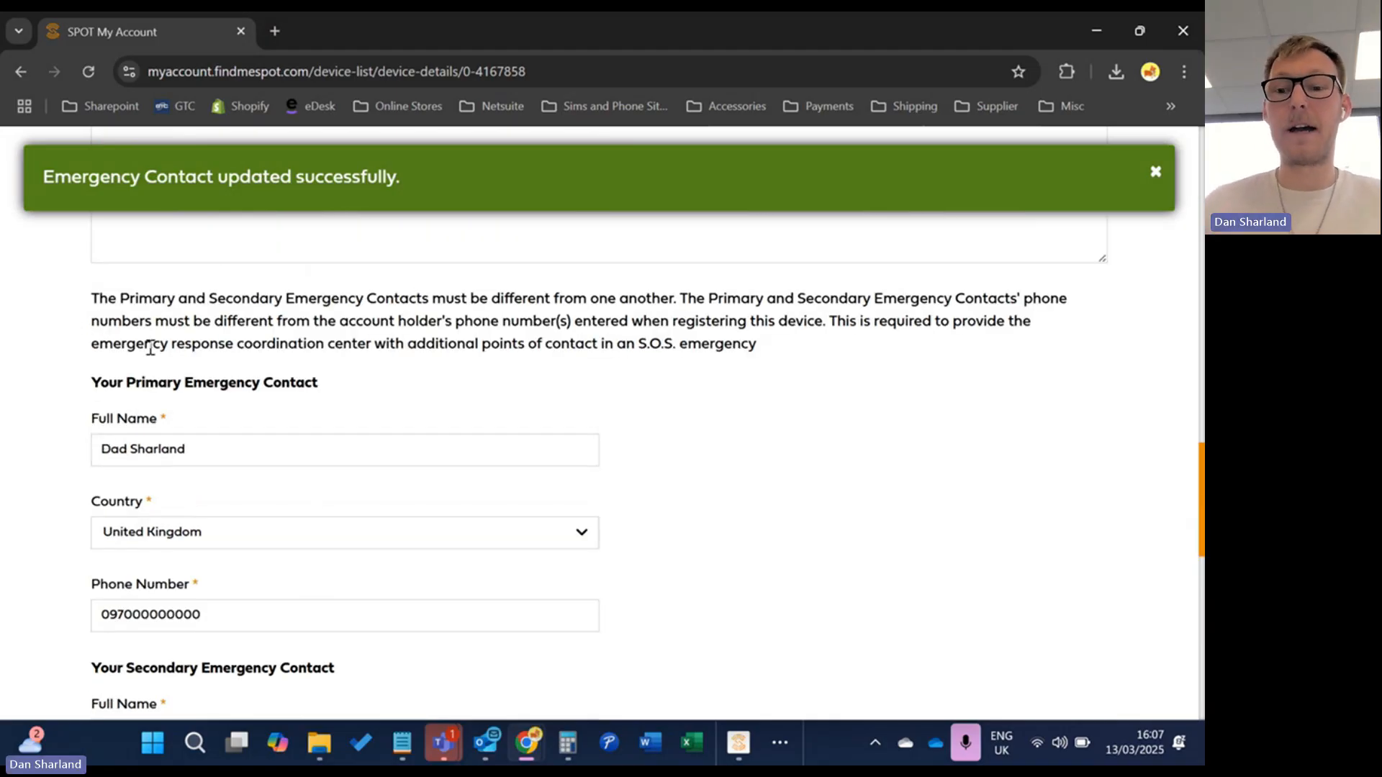
scroll(152, 346, "up", 6)
scroll(156, 344, "up", 8)
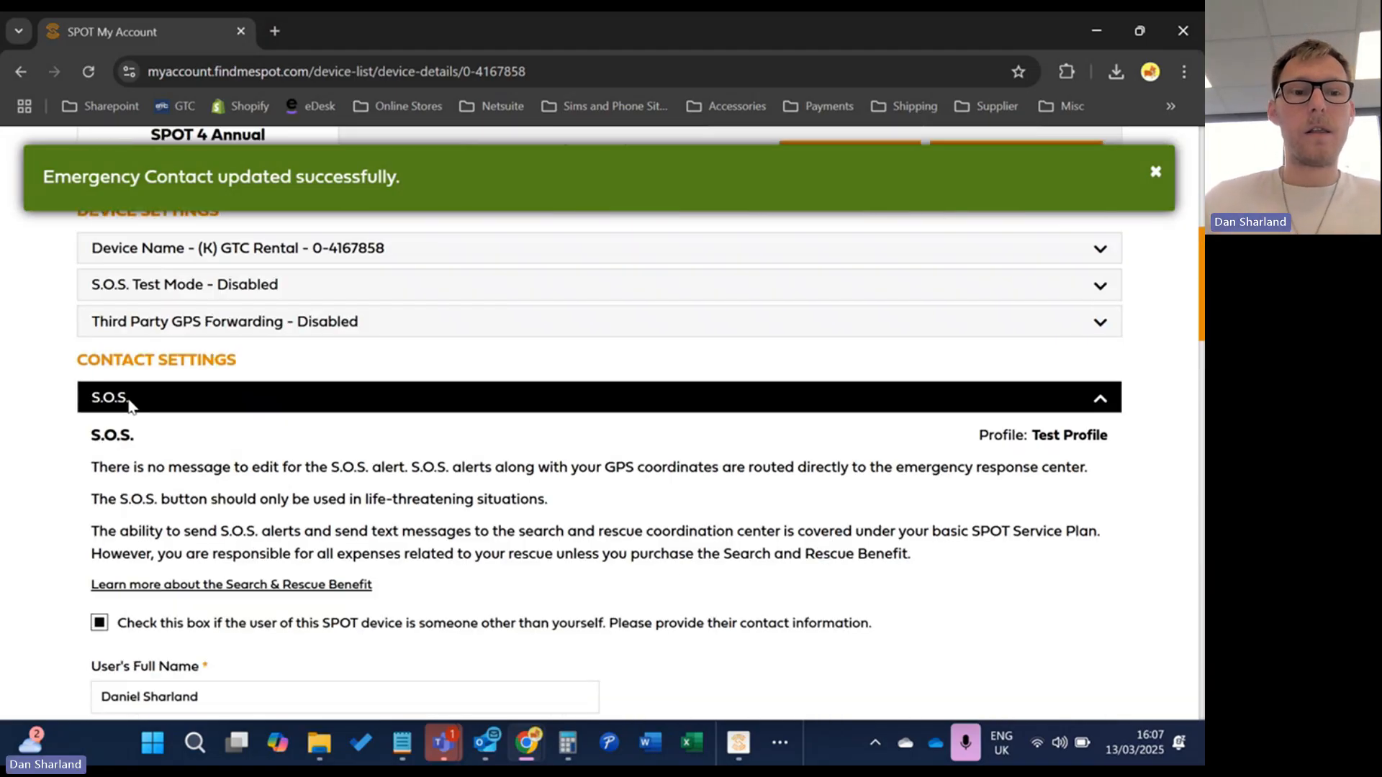
Collapse S.O.S., browse the message profiles with Test Profile active, then collapse the profile list
left_click(129, 398)
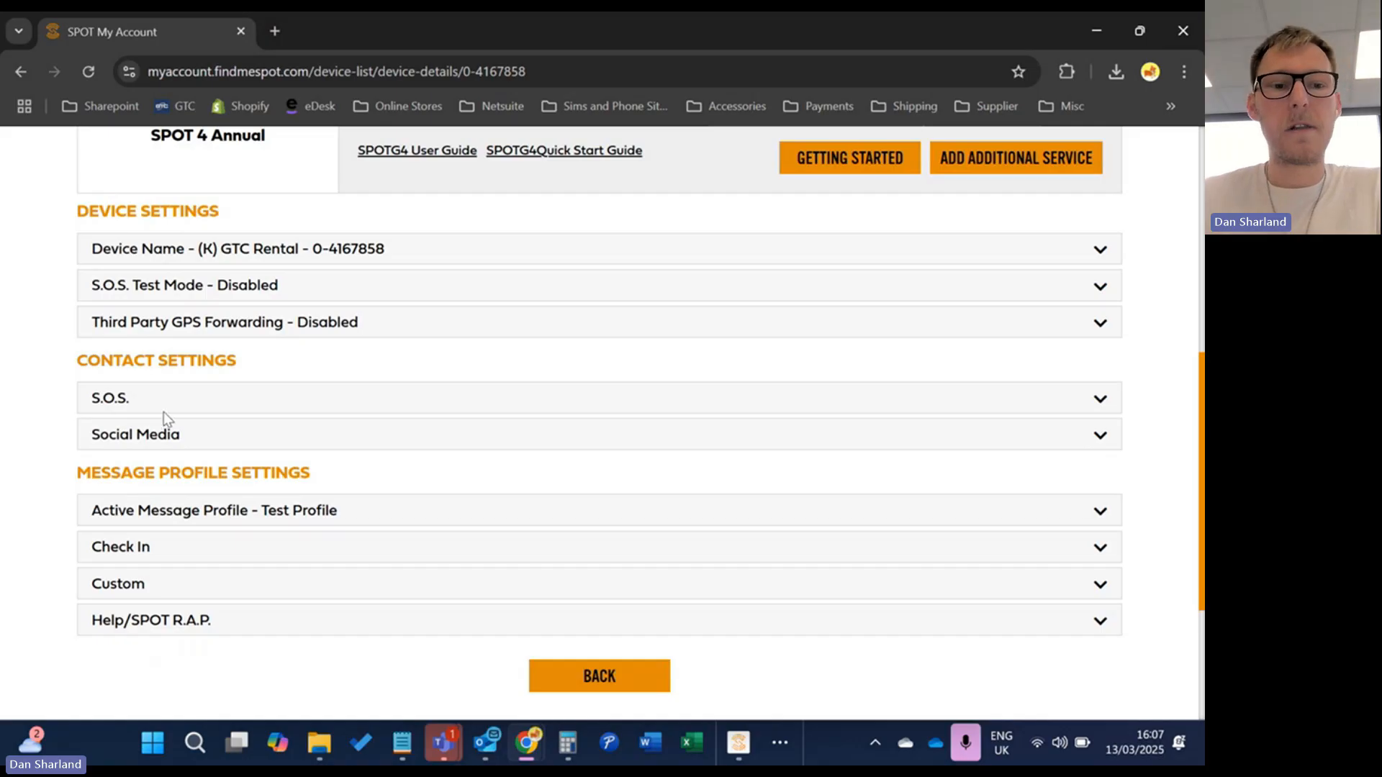
left_click(408, 510)
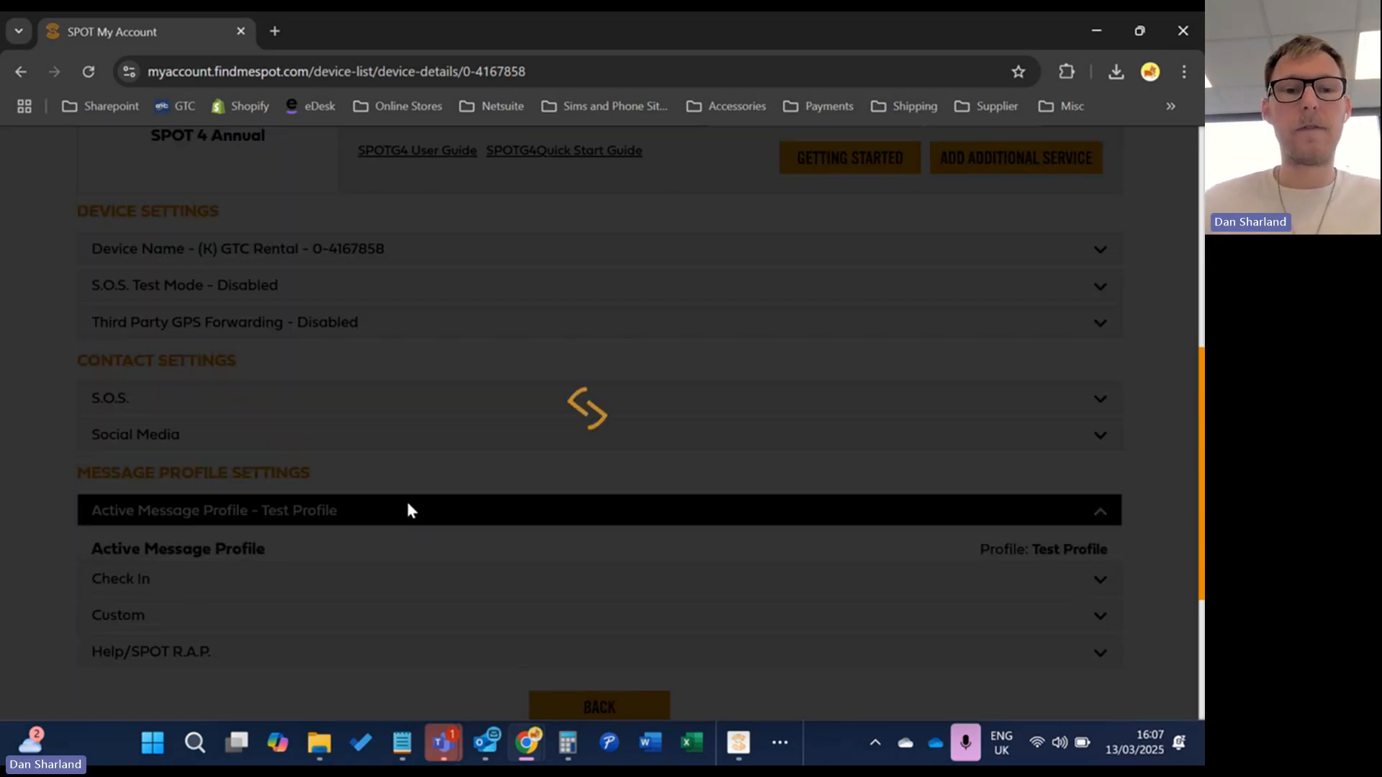
scroll(507, 439, "down", 1)
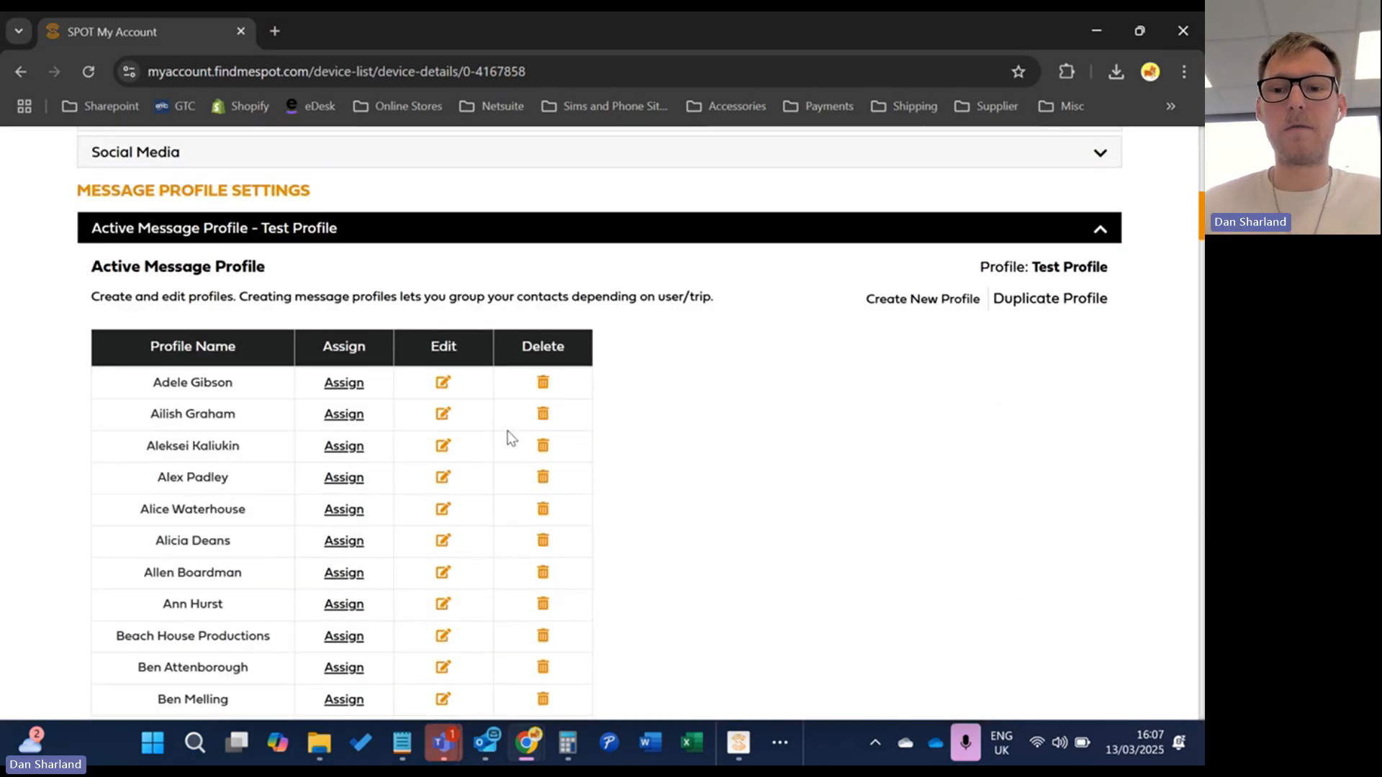
scroll(515, 435, "down", 4)
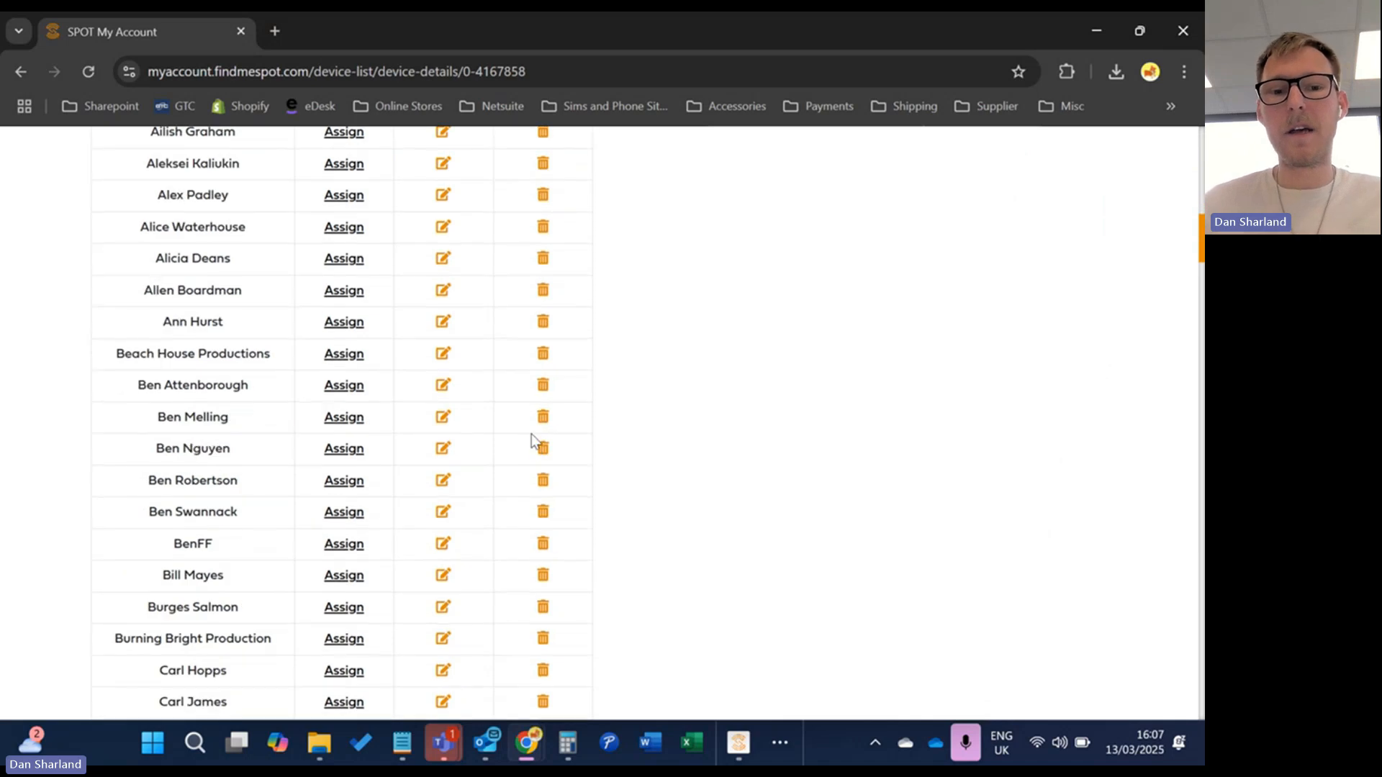
scroll(529, 416, "down", 1)
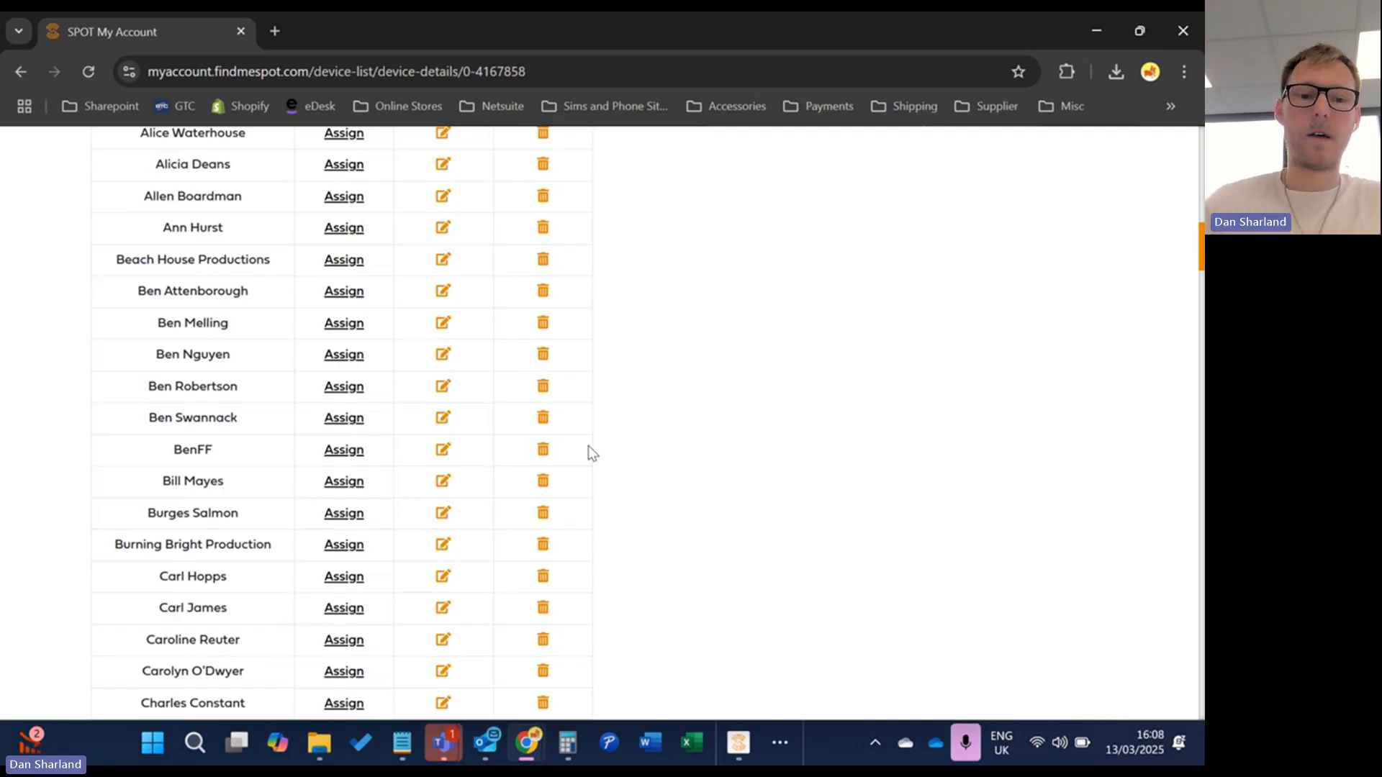
scroll(589, 452, "down", 18)
scroll(580, 427, "down", 12)
scroll(583, 432, "up", 19)
scroll(584, 469, "up", 15)
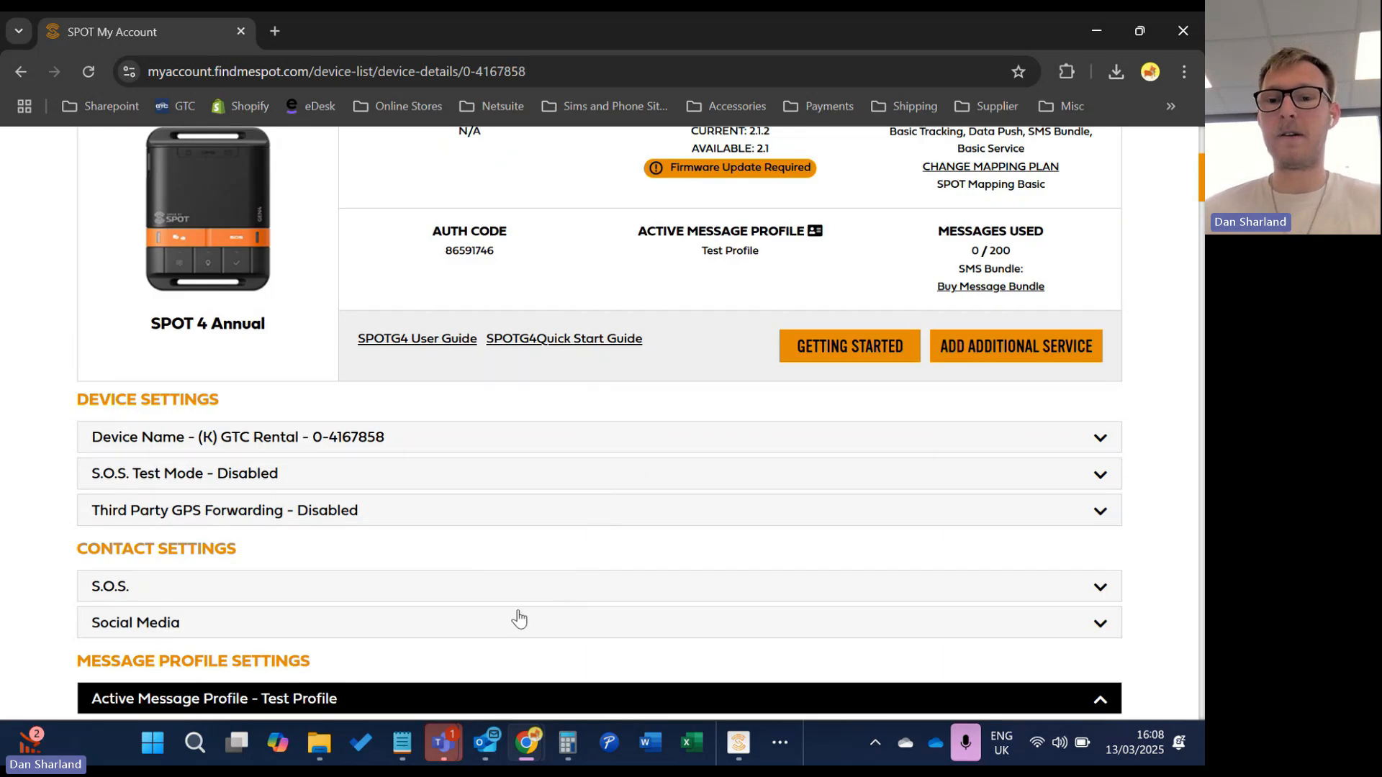
scroll(522, 611, "down", 2)
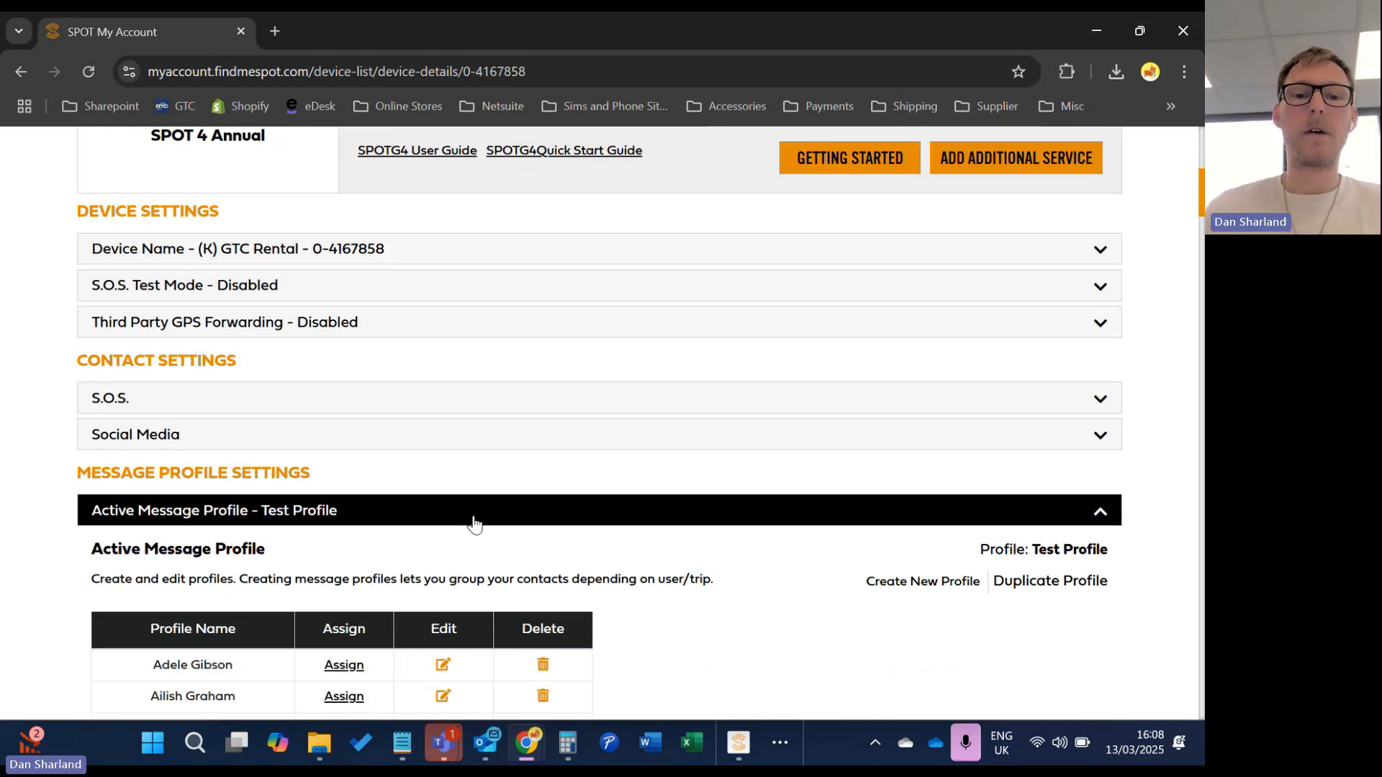
left_click(473, 524)
scroll(349, 558, "down", 1)
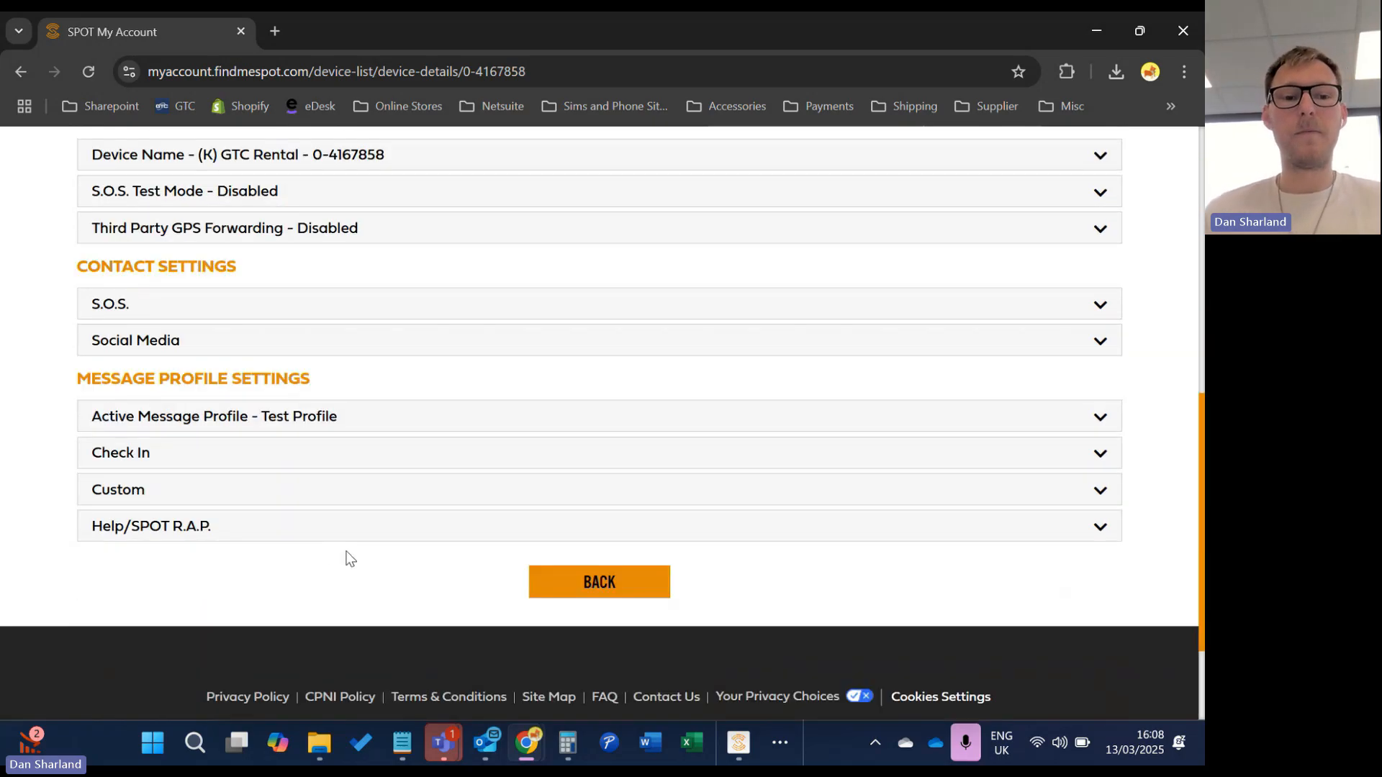
Replace the default Check In message text with 'Everything is ok'
left_click(210, 465)
scroll(269, 494, "down", 3)
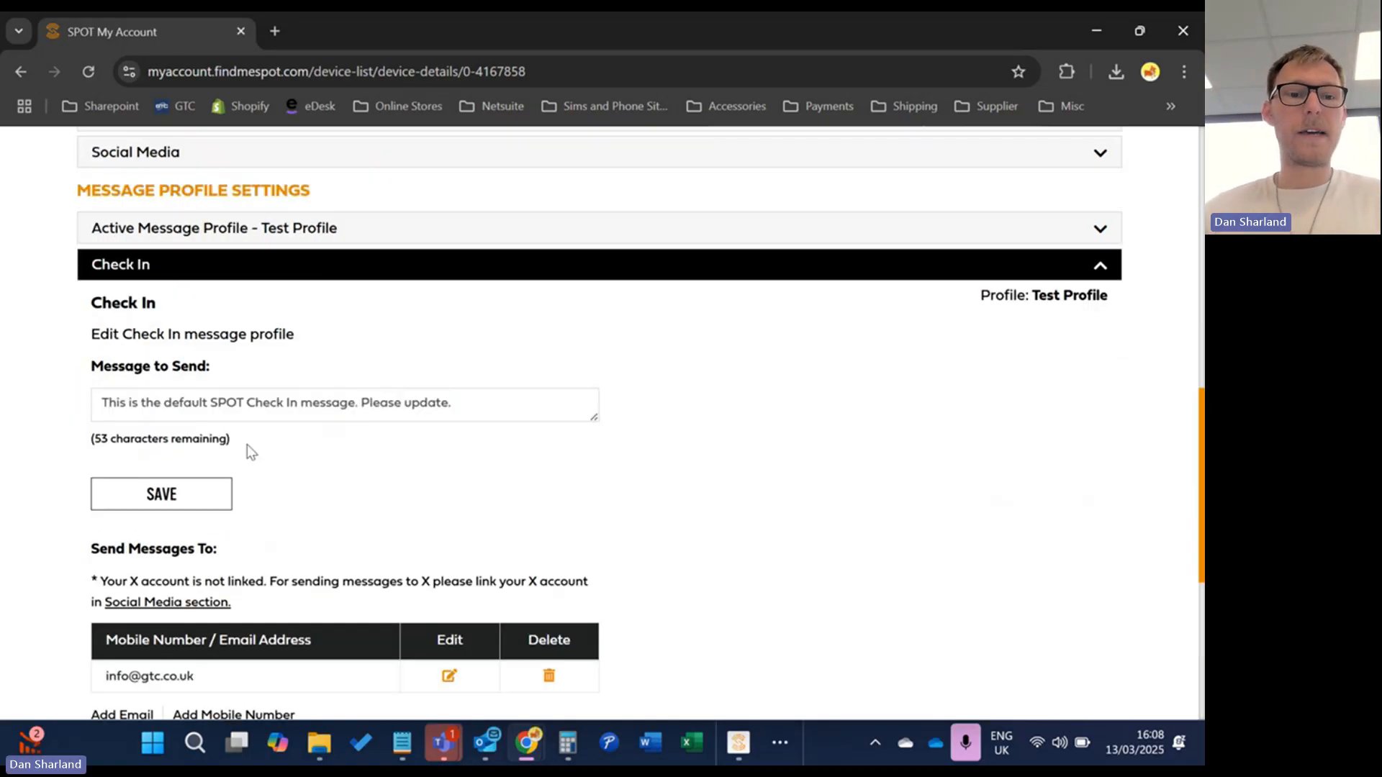
left_click_drag(496, 398, 69, 438)
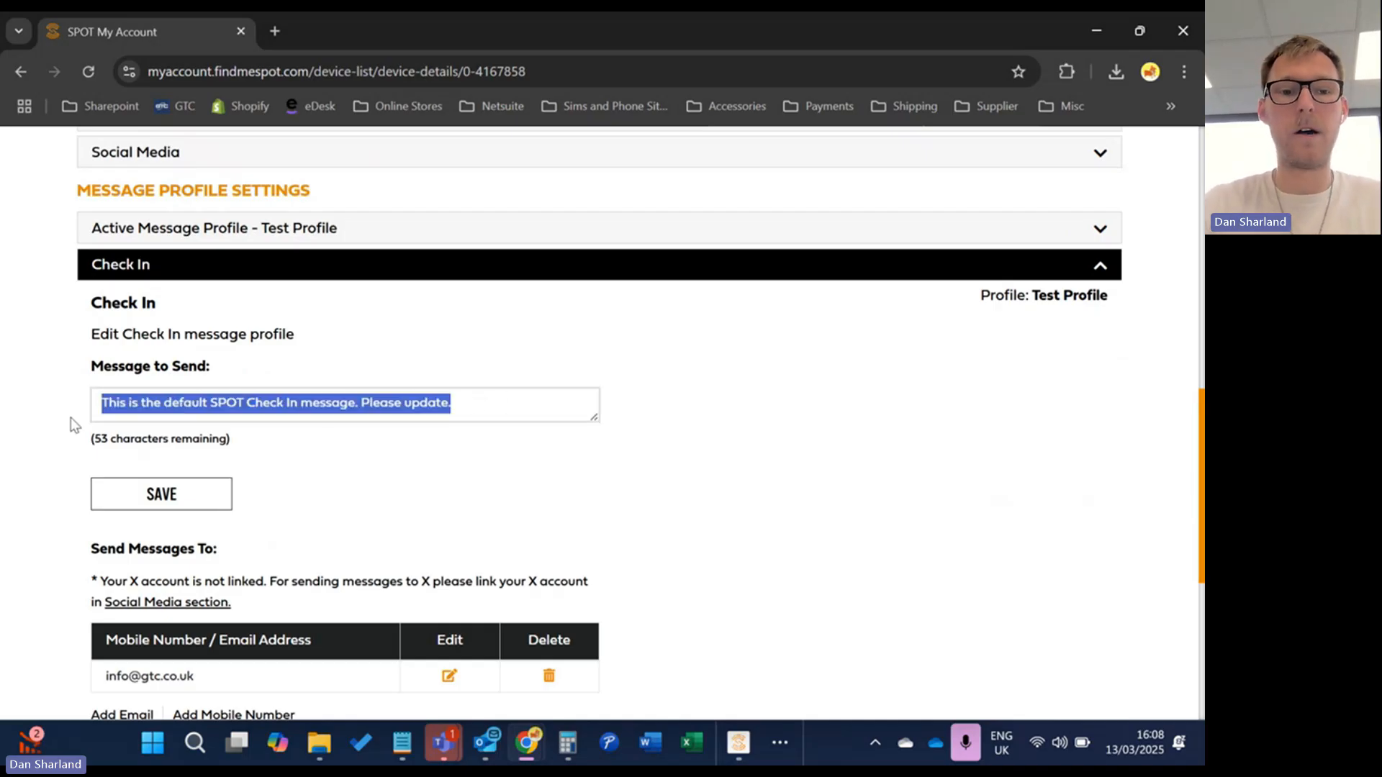
type("Everything is ok")
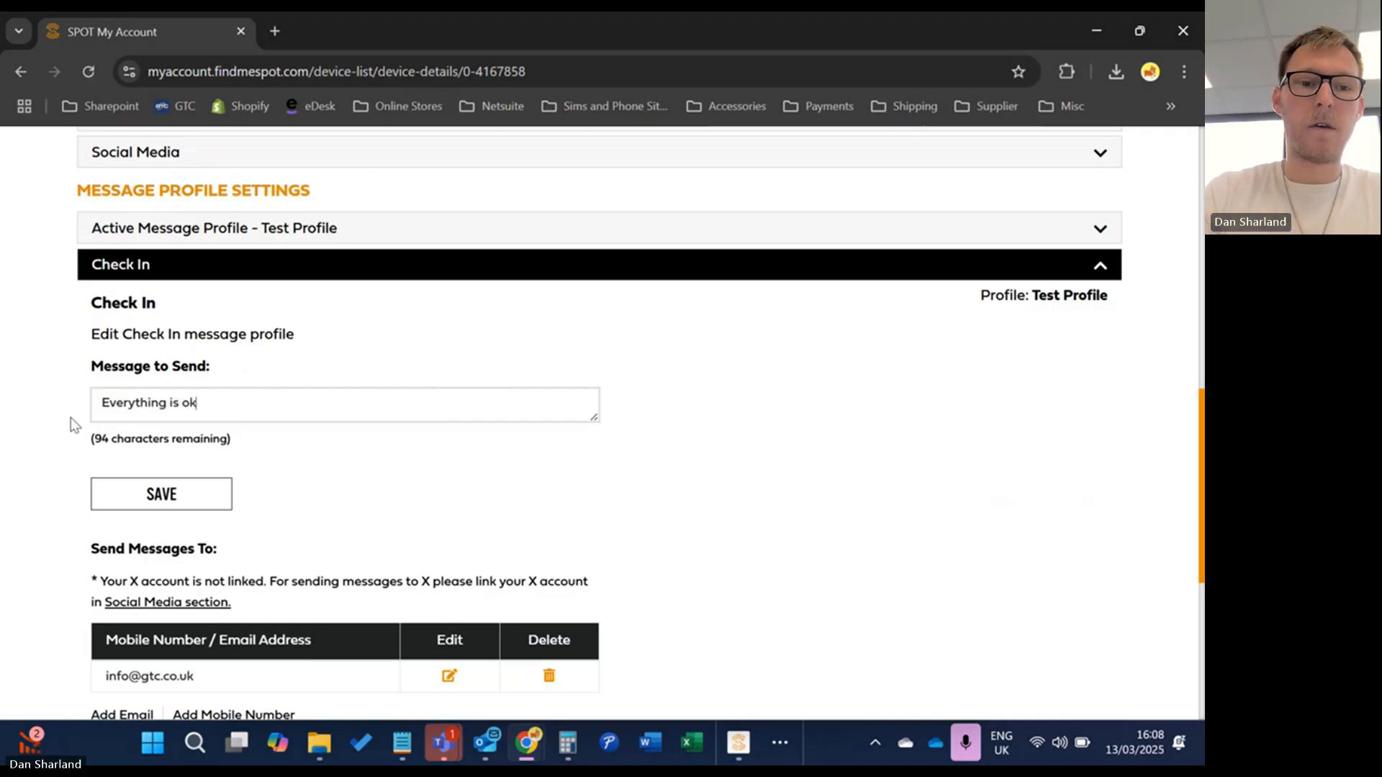
double_click(178, 440)
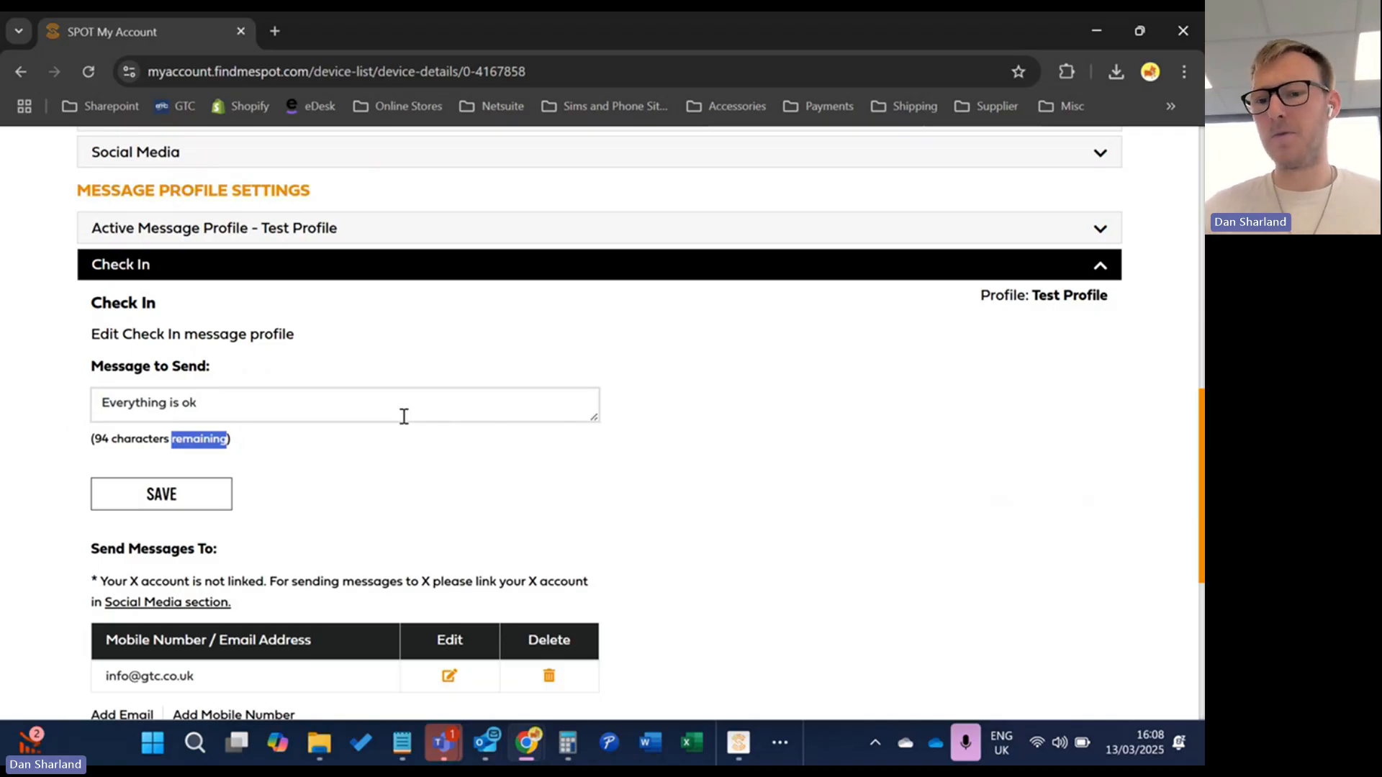
left_click(407, 507)
scroll(379, 482, "down", 3)
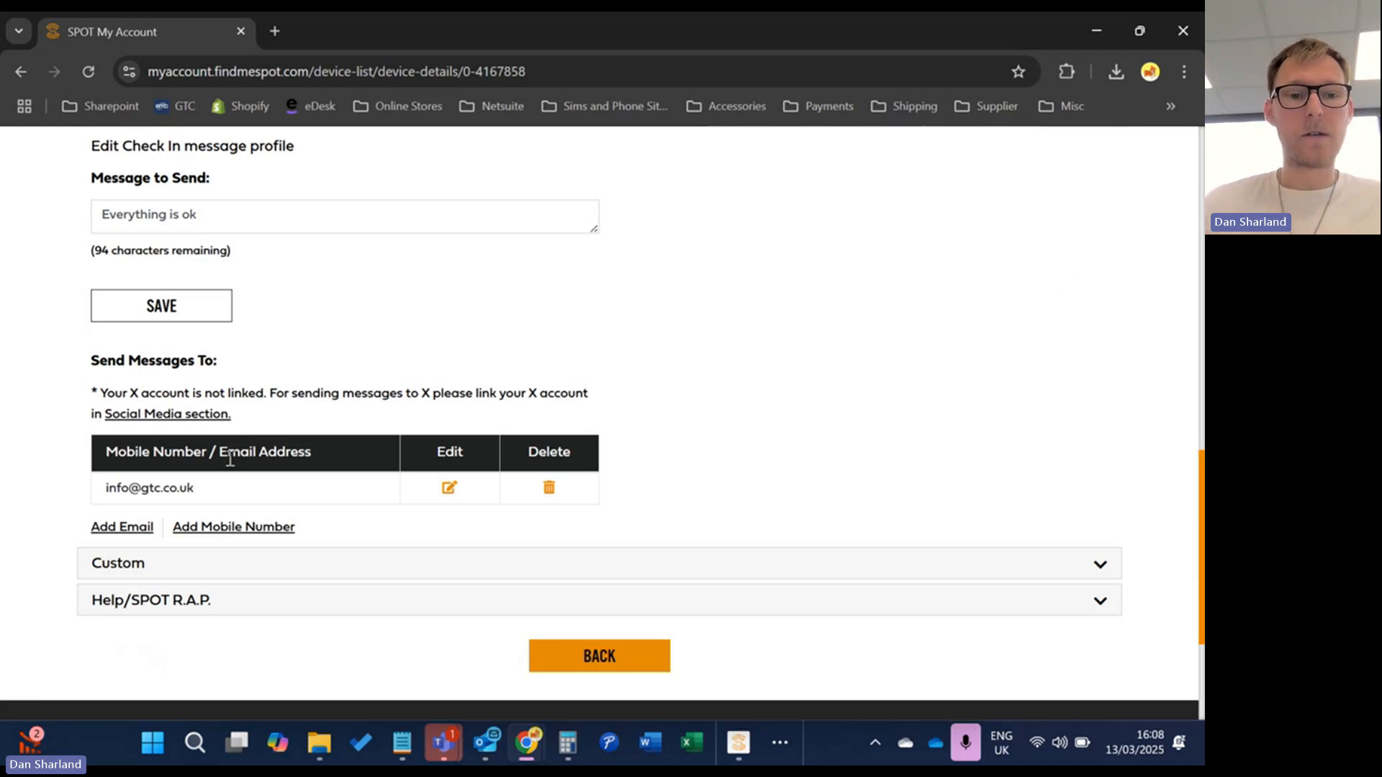
Add a United Kingdom +44 mobile number with text consent as a Check In recipient
left_click(122, 527)
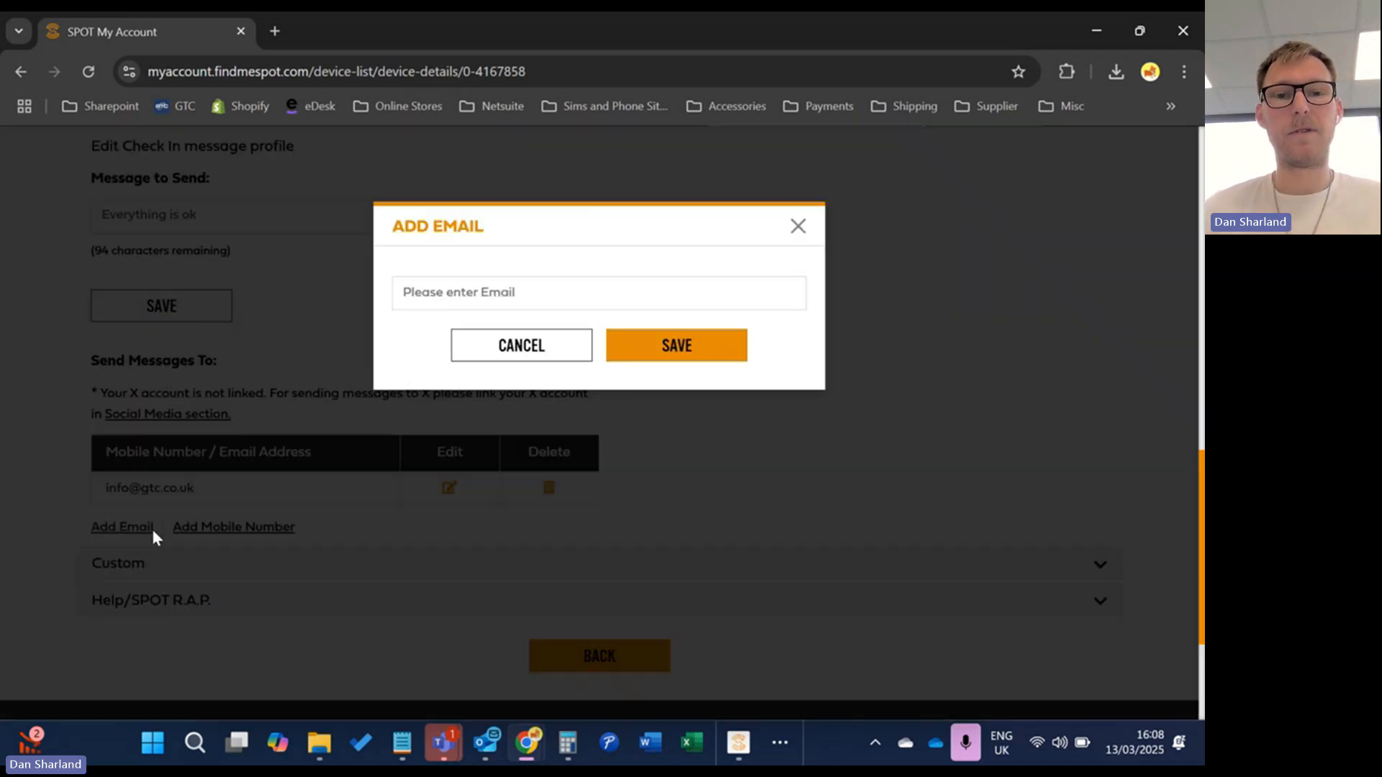
left_click(562, 336)
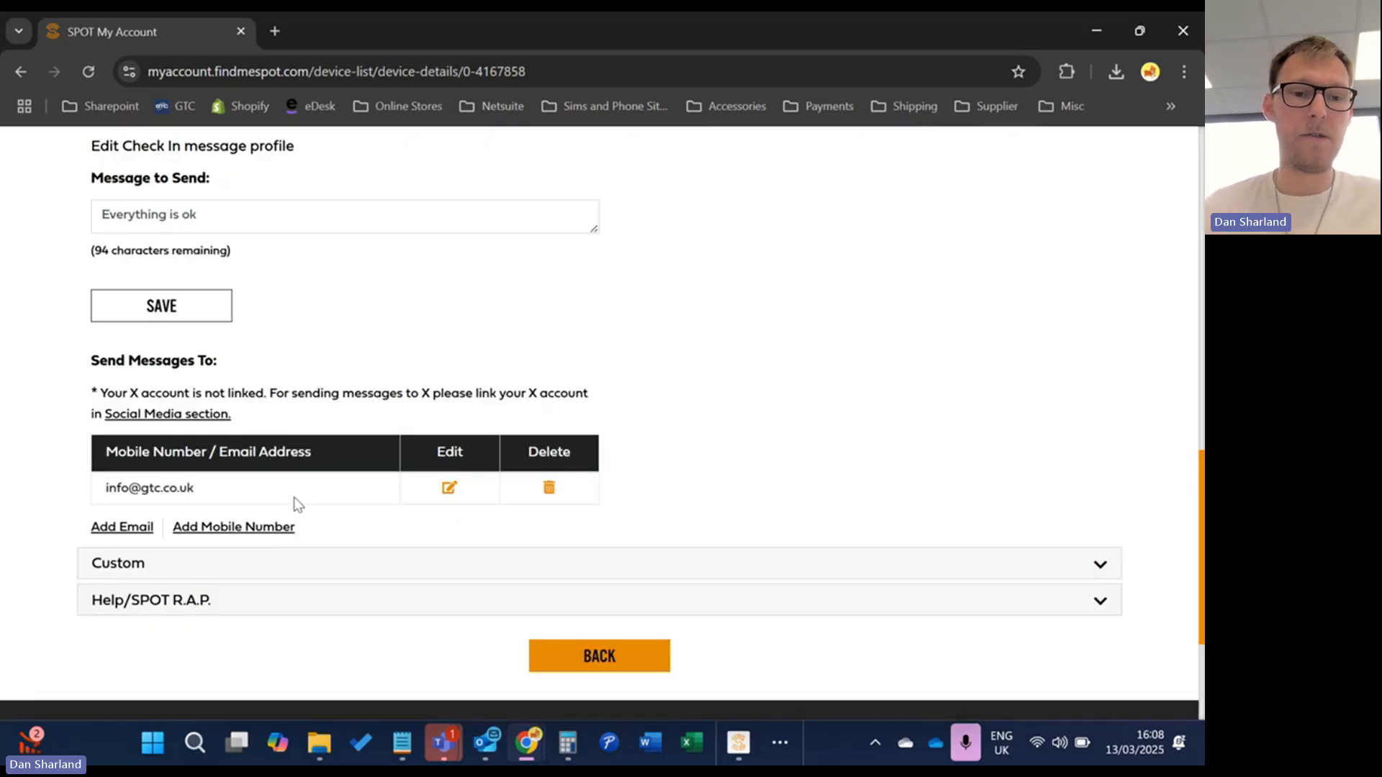
left_click(277, 521)
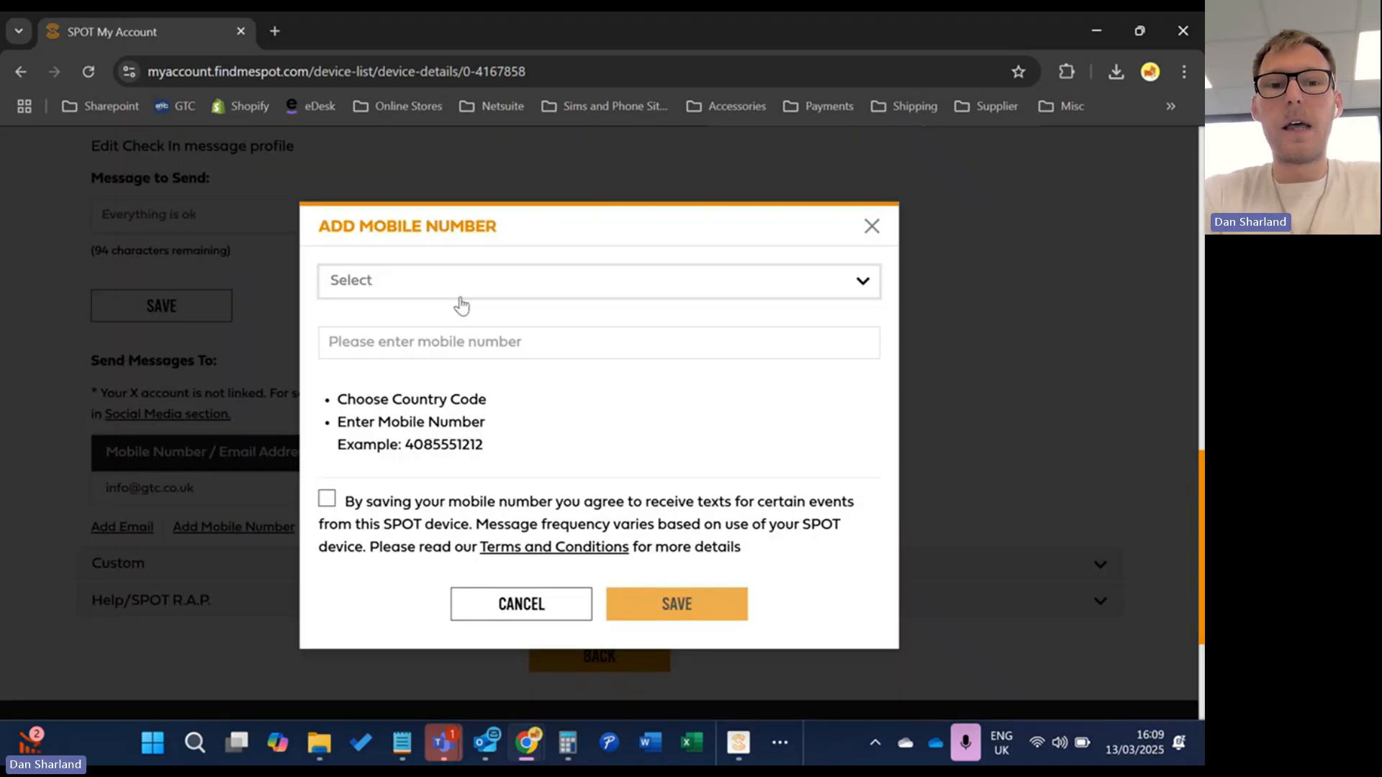
left_click(369, 273)
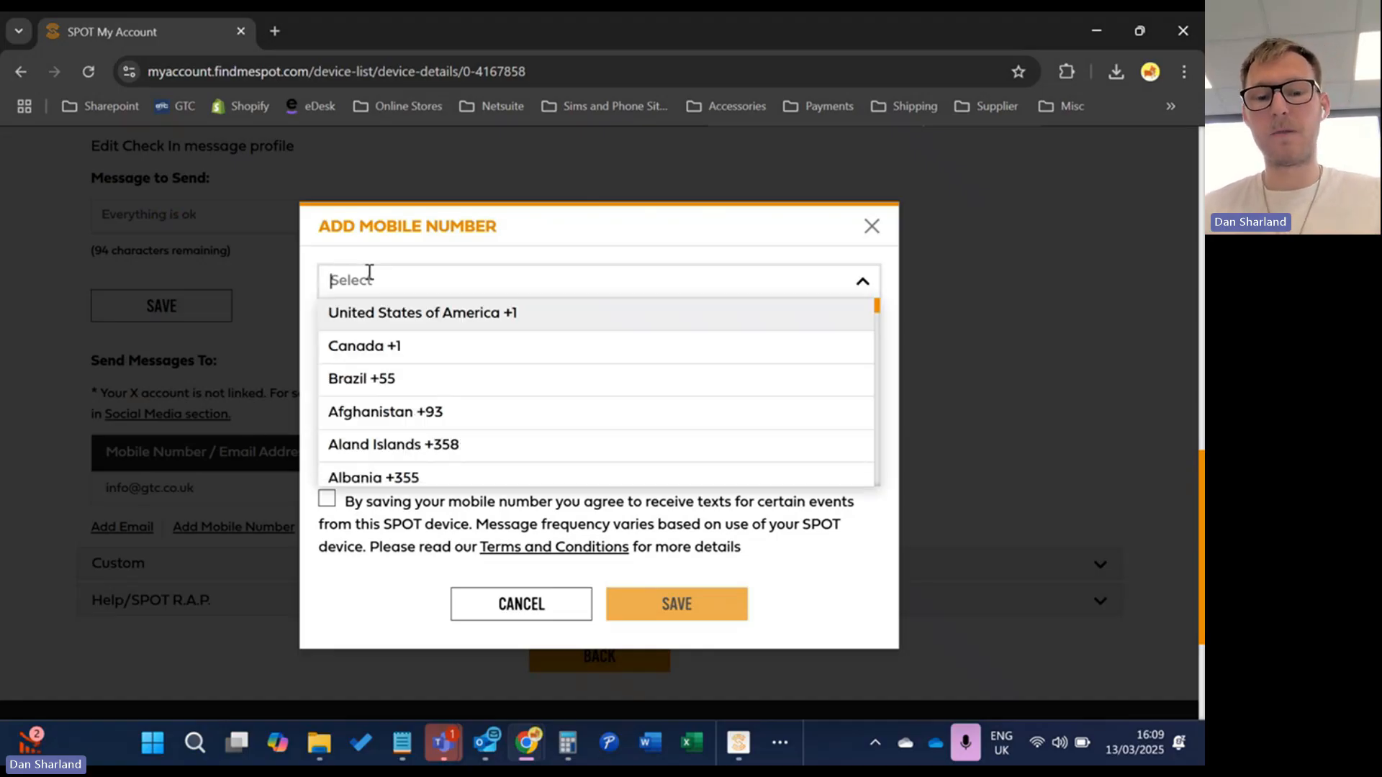
type("44")
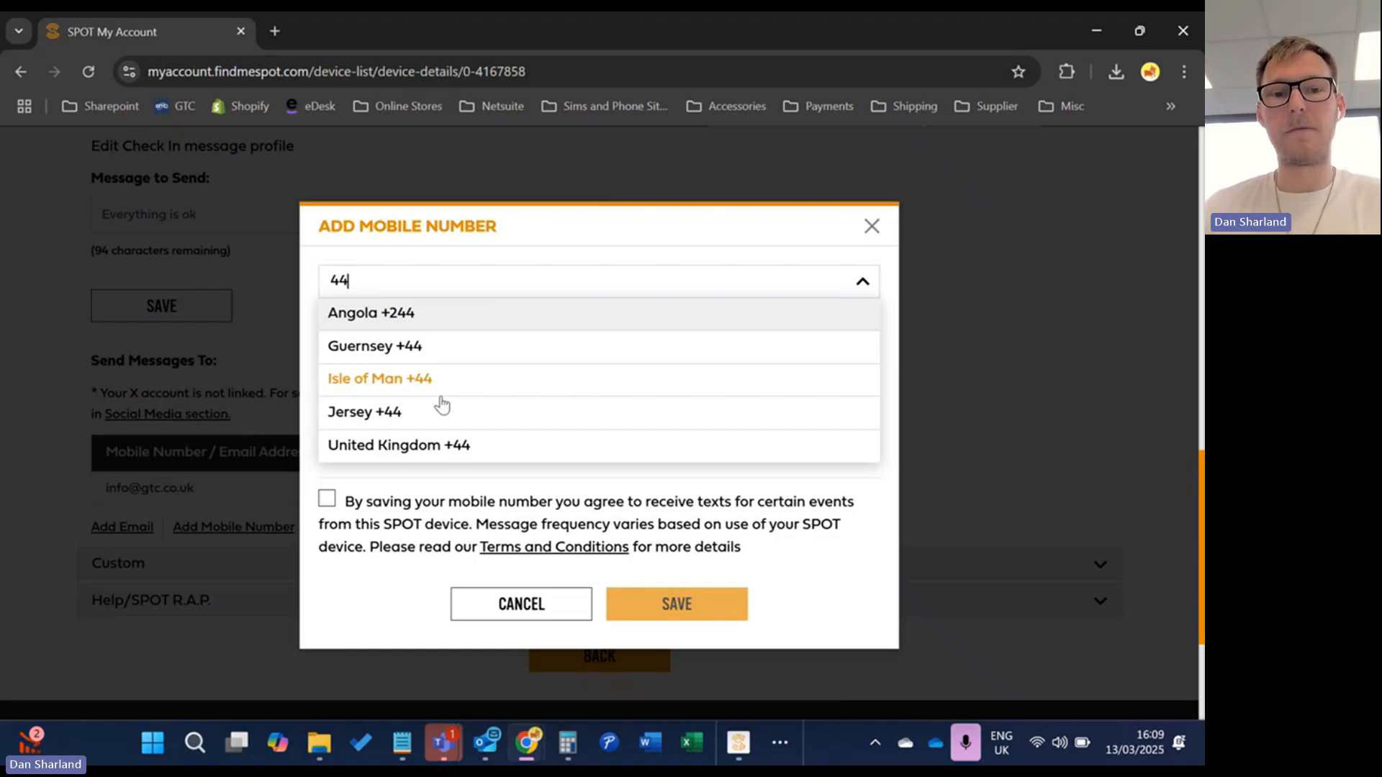
left_click(472, 442)
left_click(482, 349)
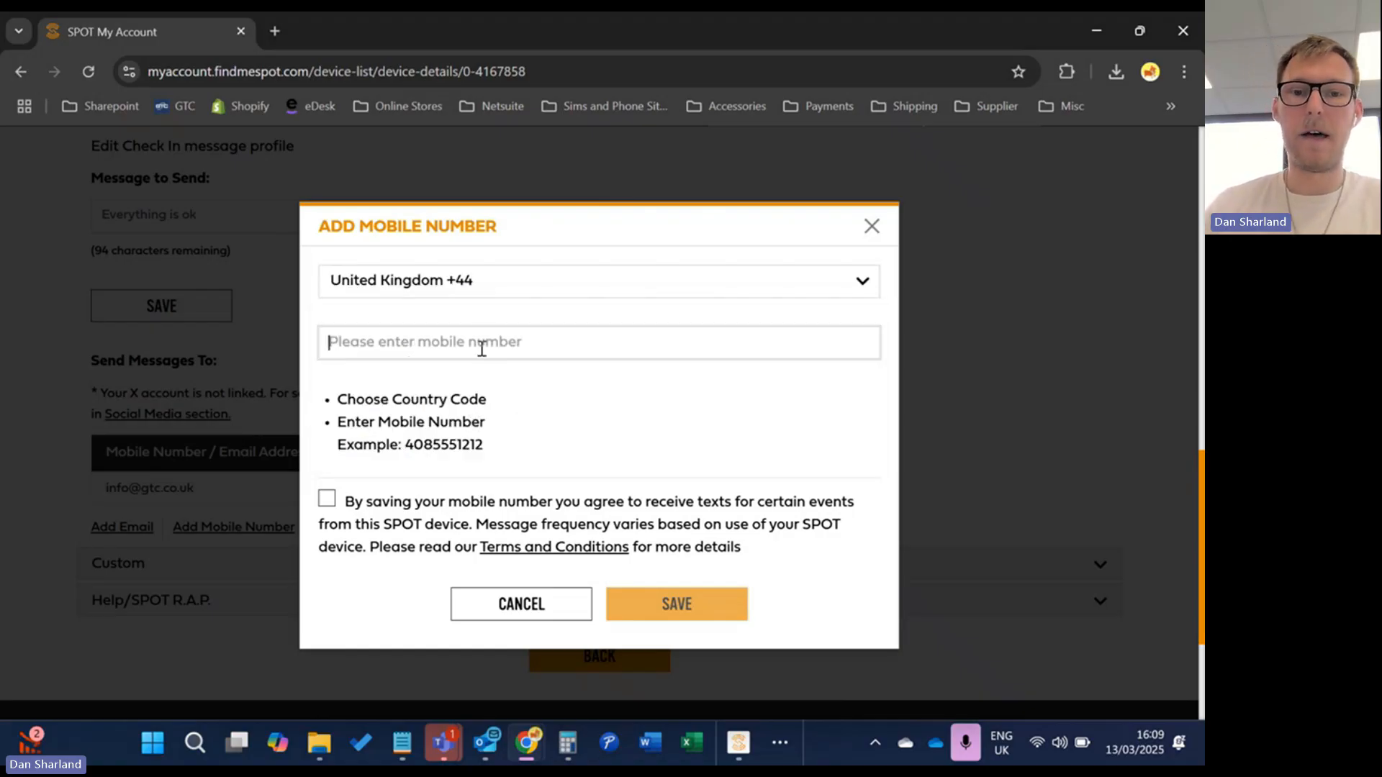
type("70000")
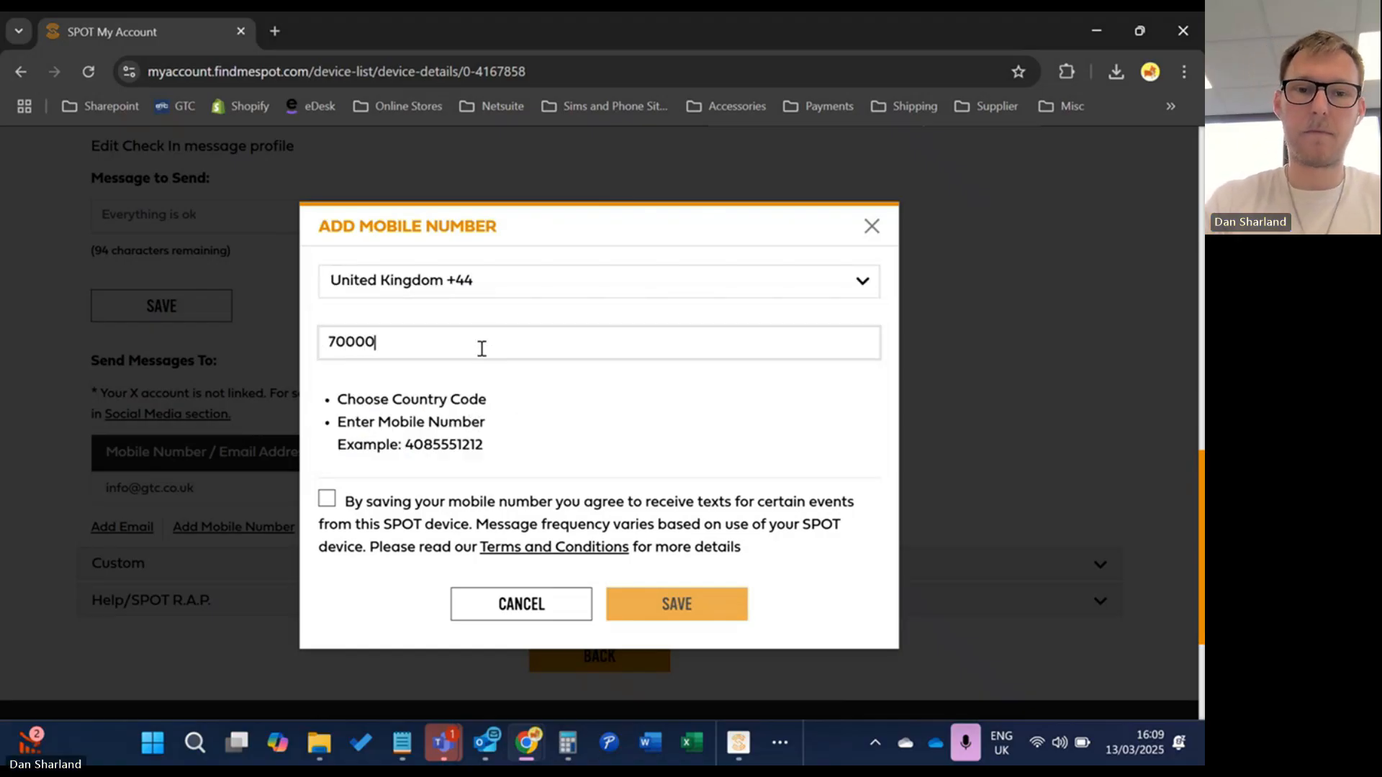
type("000000")
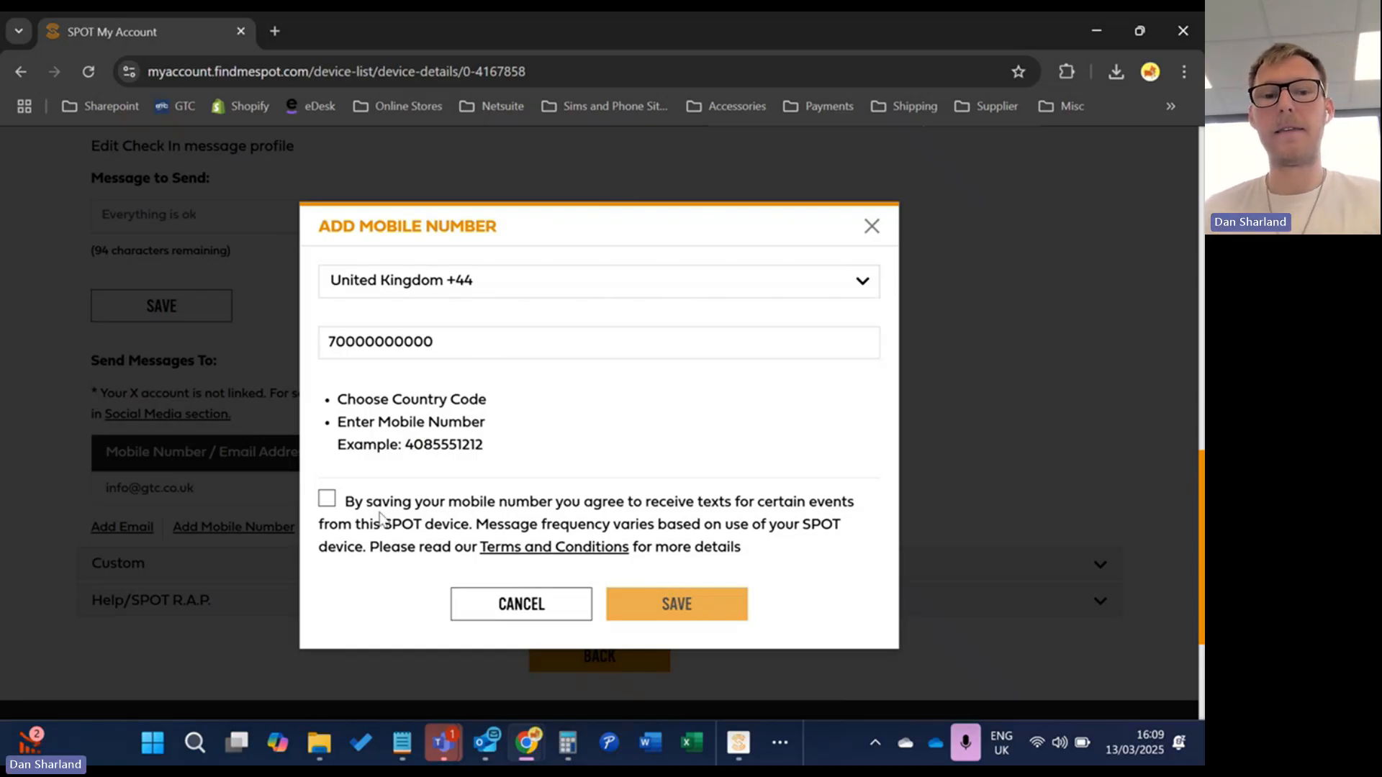
left_click(326, 500)
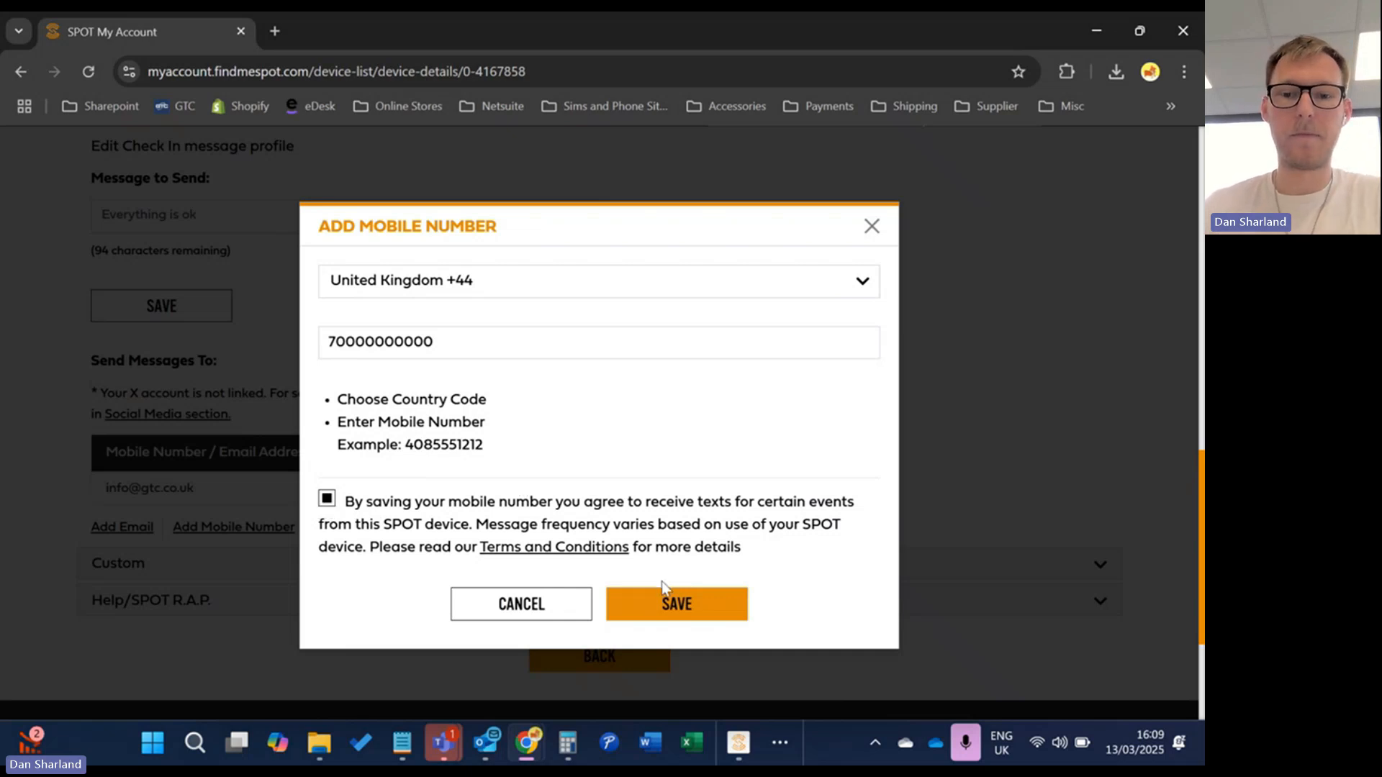
left_click(673, 599)
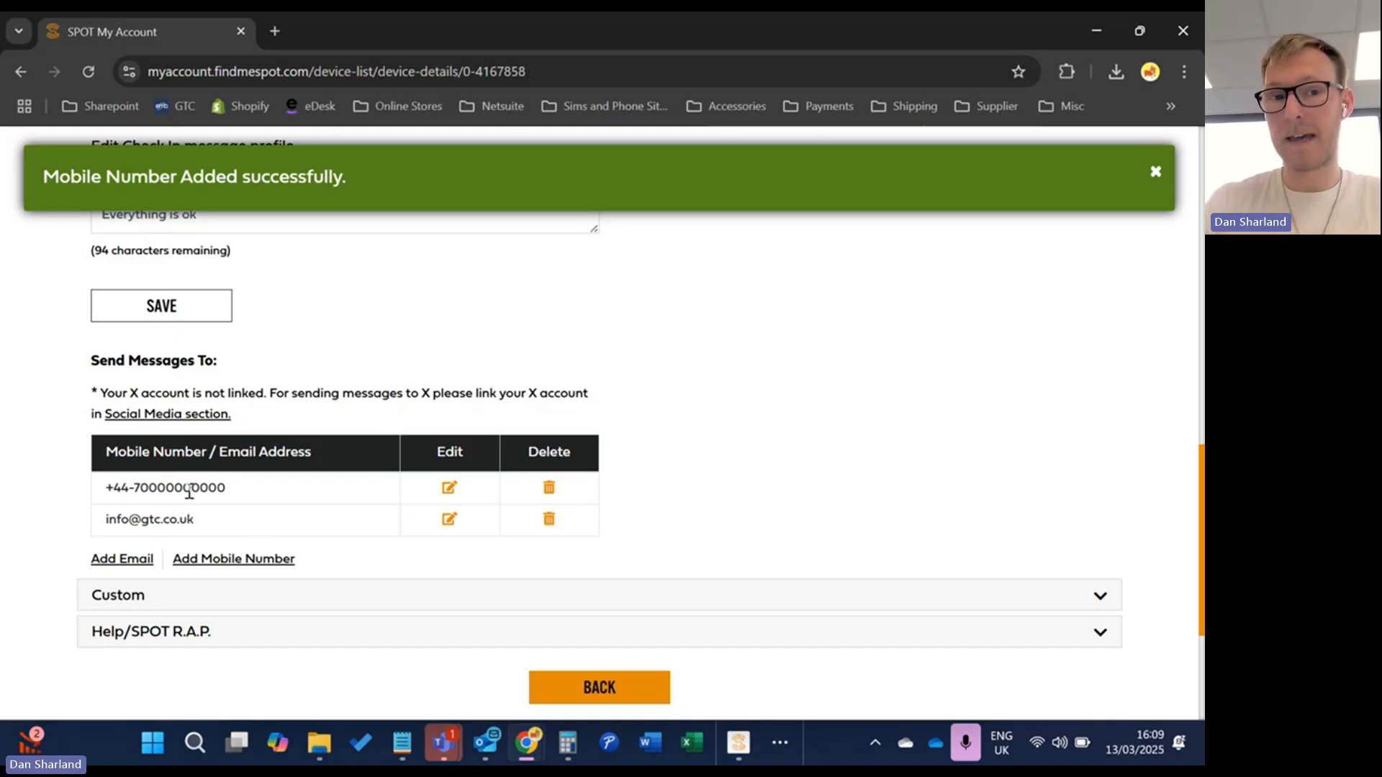
scroll(342, 346, "up", 2)
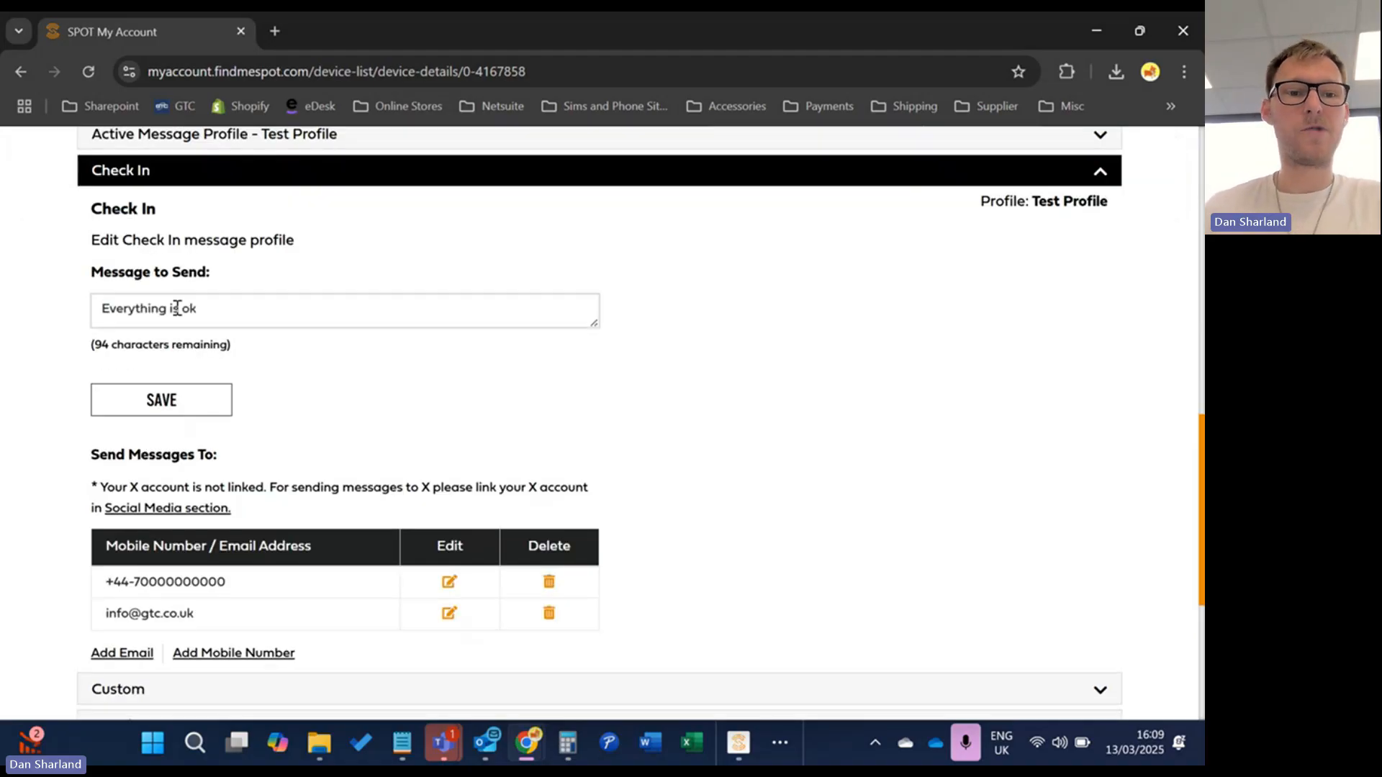
Save the updated Check In message and expand the Custom message settings
left_click(186, 408)
scroll(167, 646, "down", 2)
left_click(201, 603)
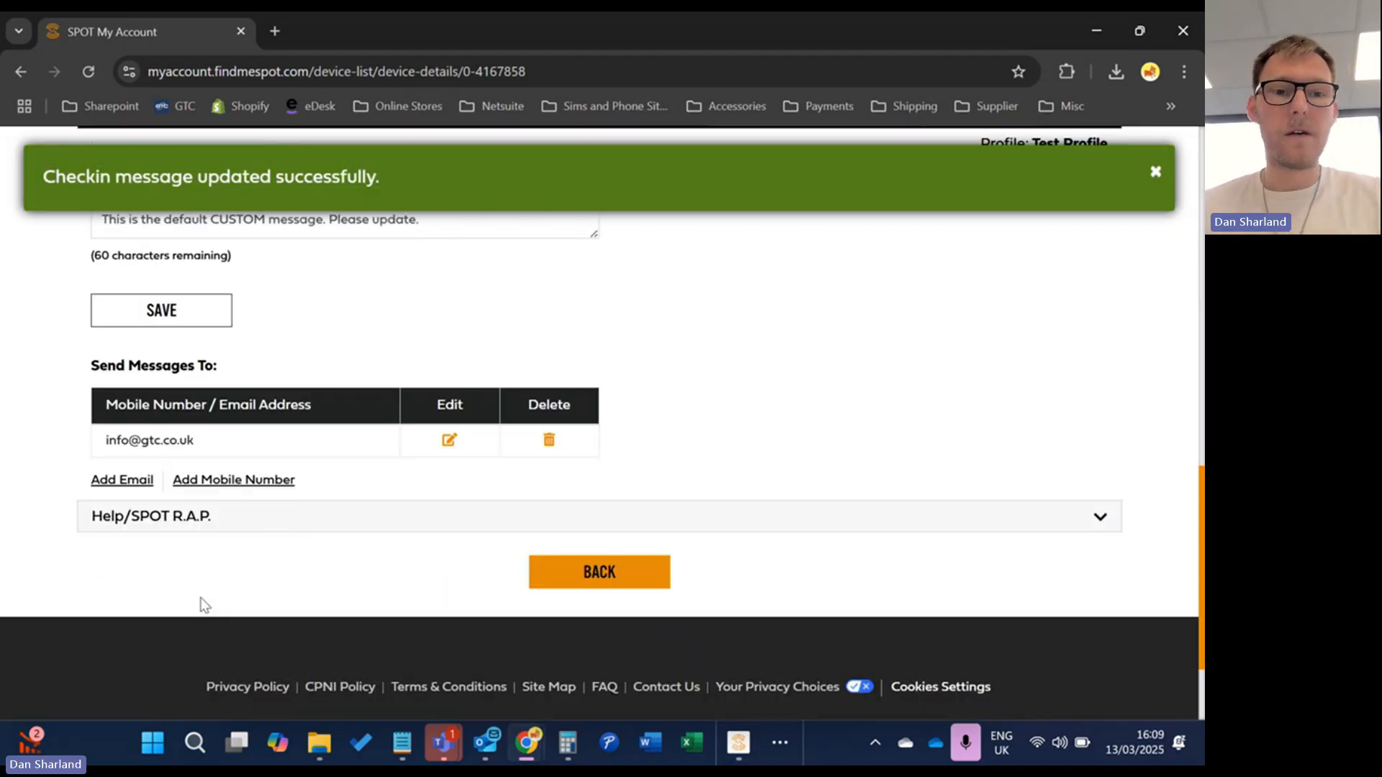
scroll(291, 468, "up", 2)
Replace the Custom message with 'Running late but everything is OK', fixing misspellings
left_click(424, 313)
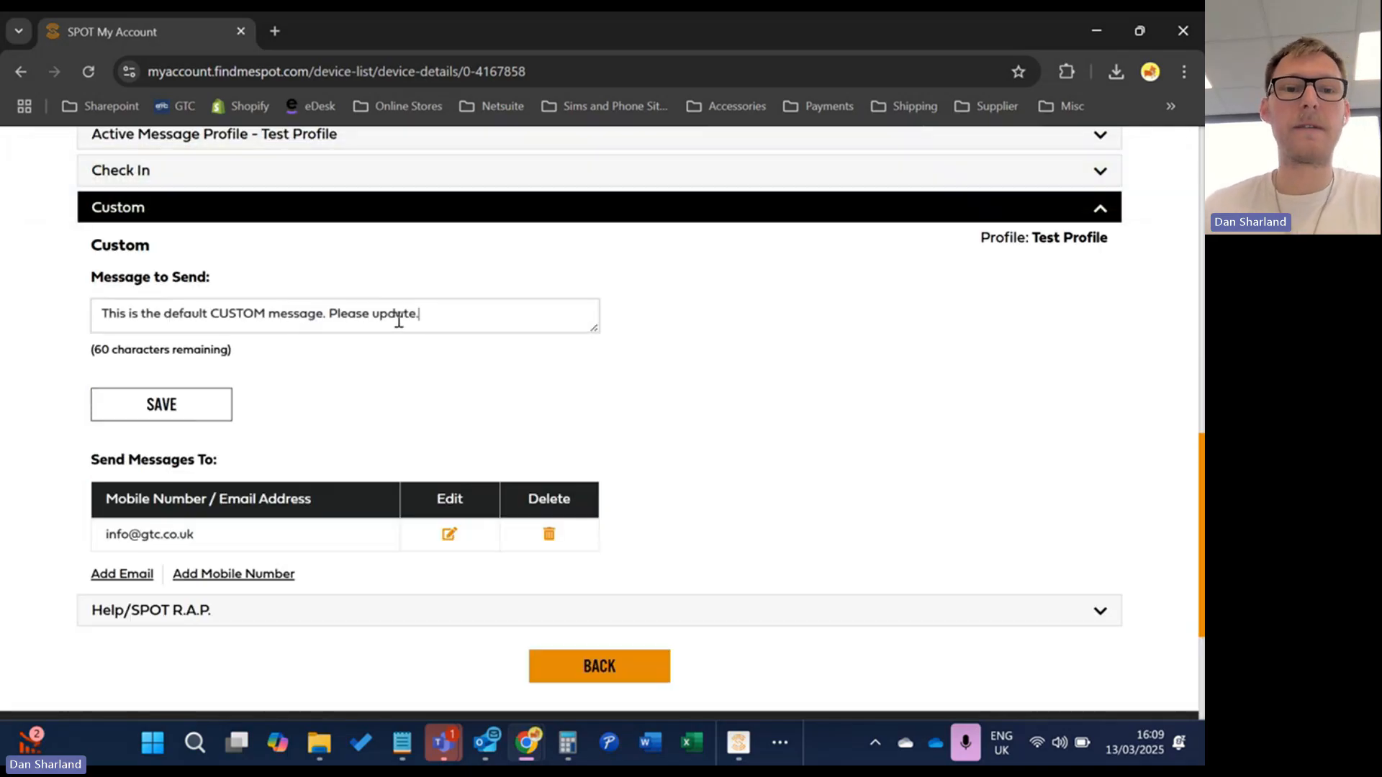
left_click_drag(420, 314, 84, 308)
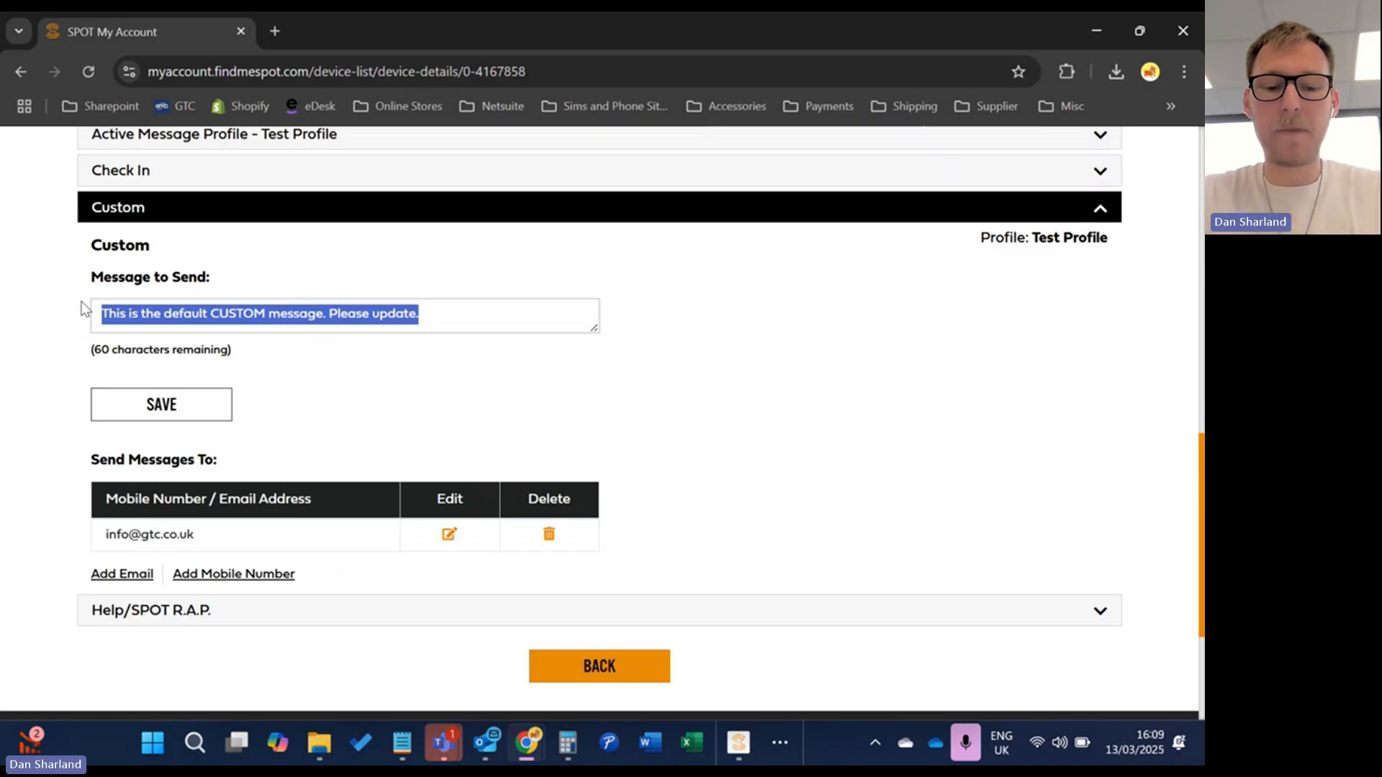
type("Running latre but everythinfg is OK")
double_click(251, 314)
right_click(253, 323)
left_click(309, 324)
right_click(170, 316)
key("Escape")
type("late")
double_click(170, 318)
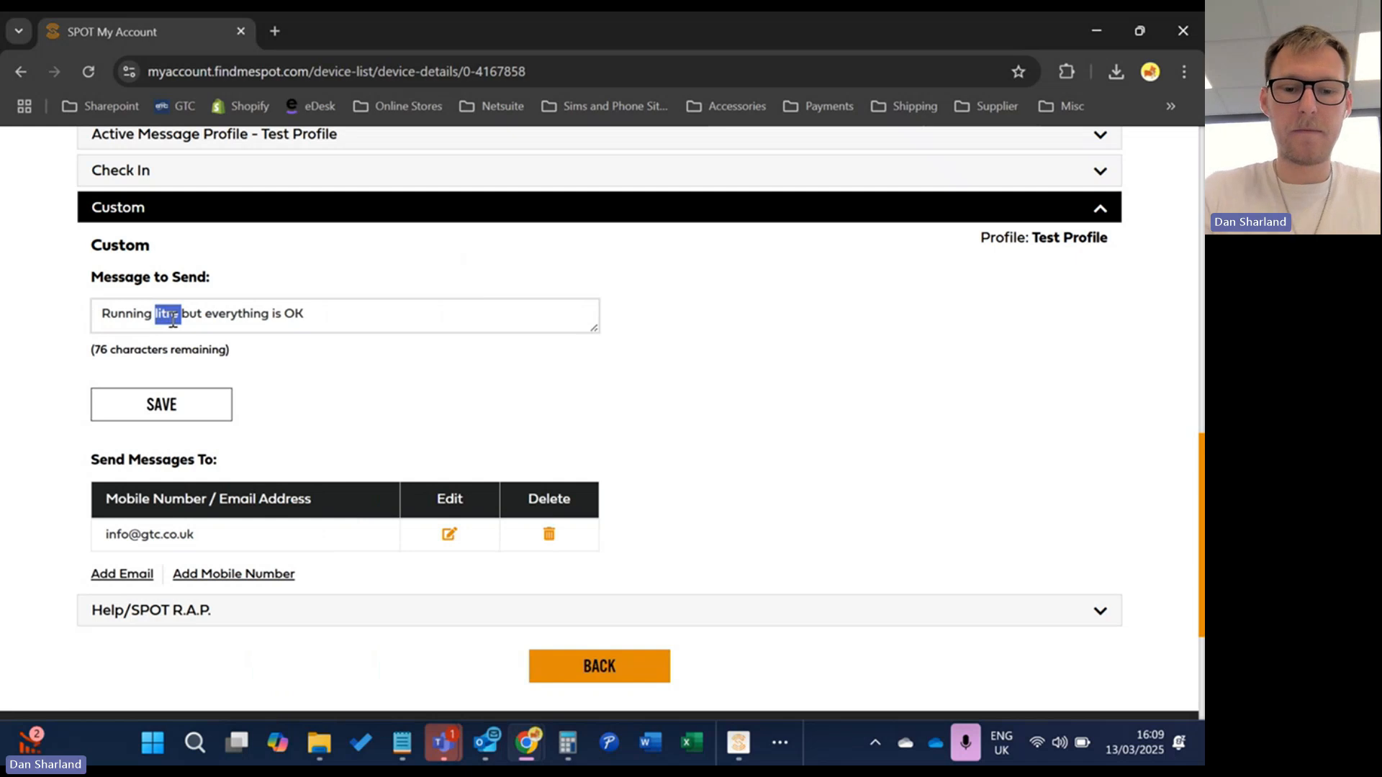
type("late")
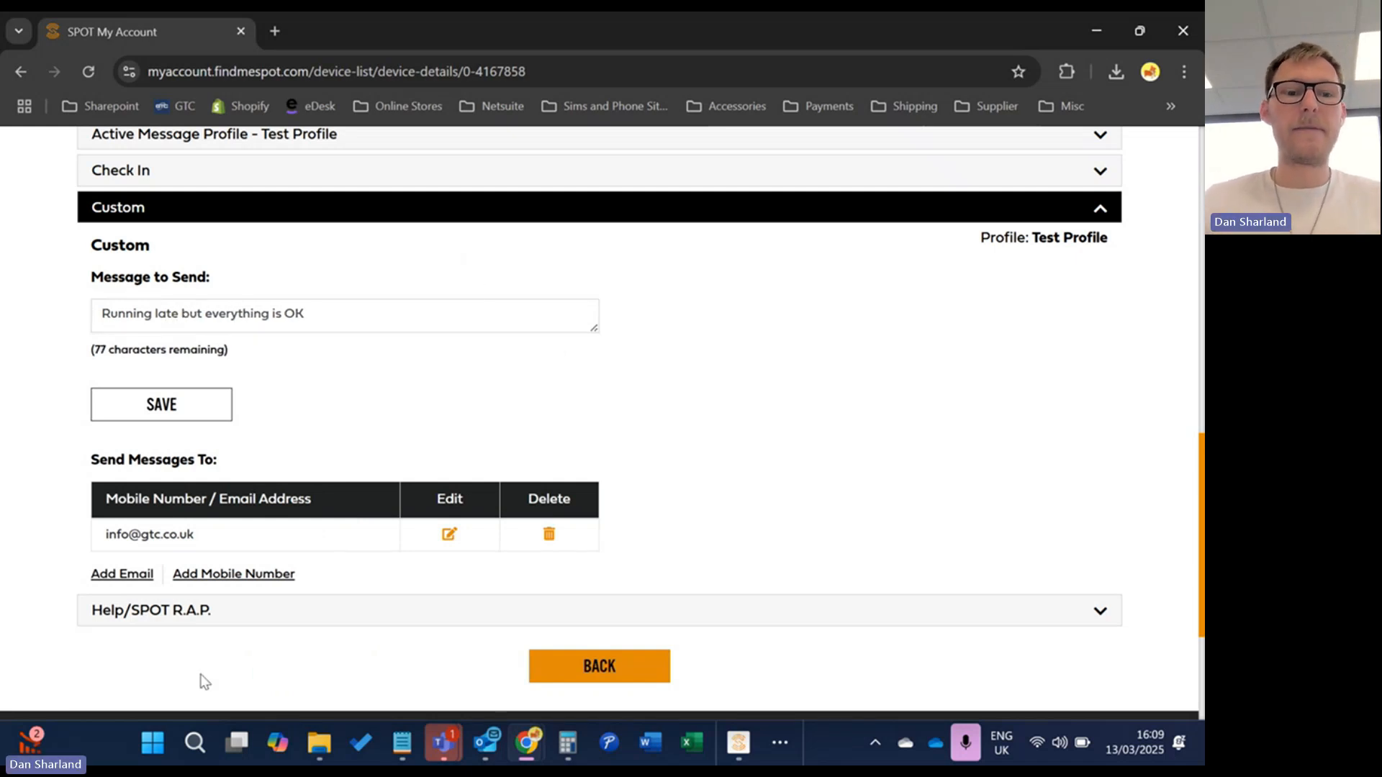
Add a United Kingdom +44 mobile recipient with text consent, then save the Custom message
left_click(240, 575)
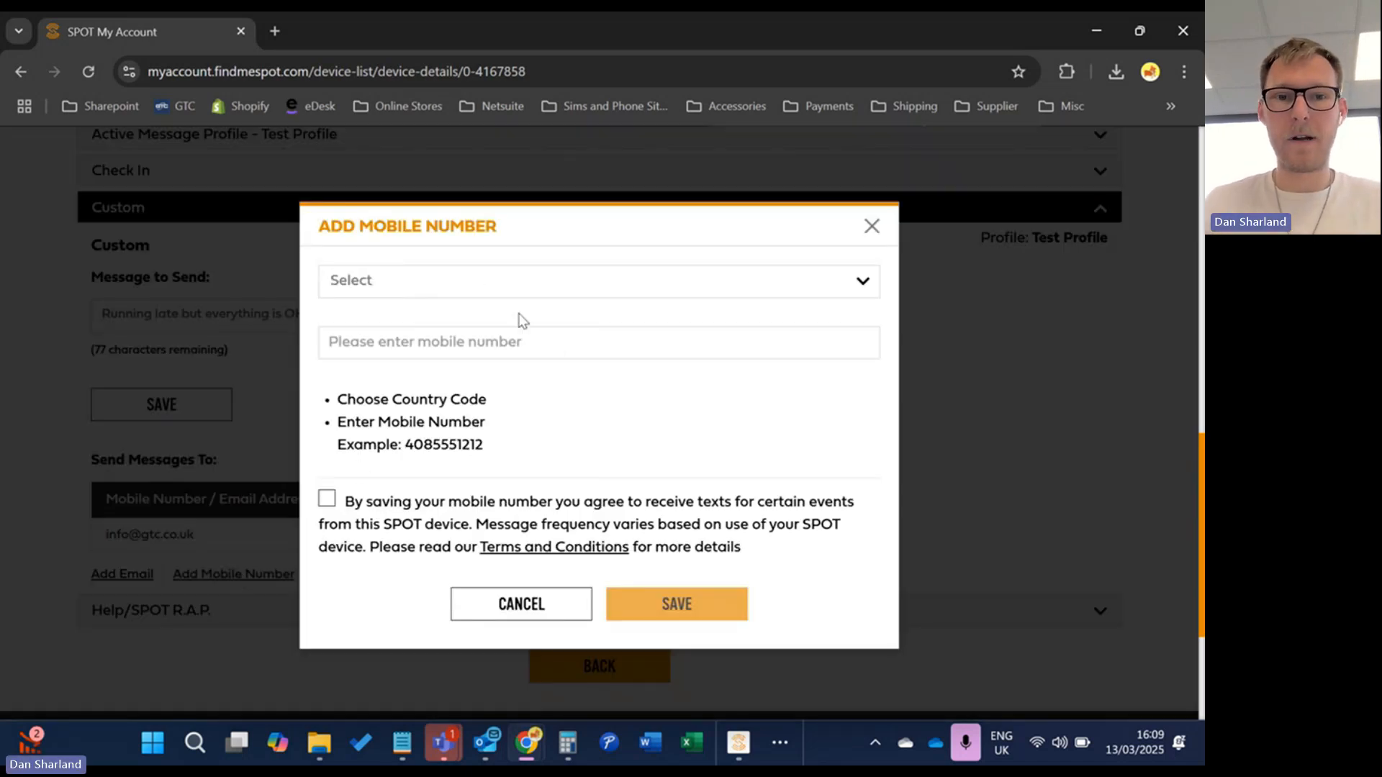
left_click(526, 279)
type("u")
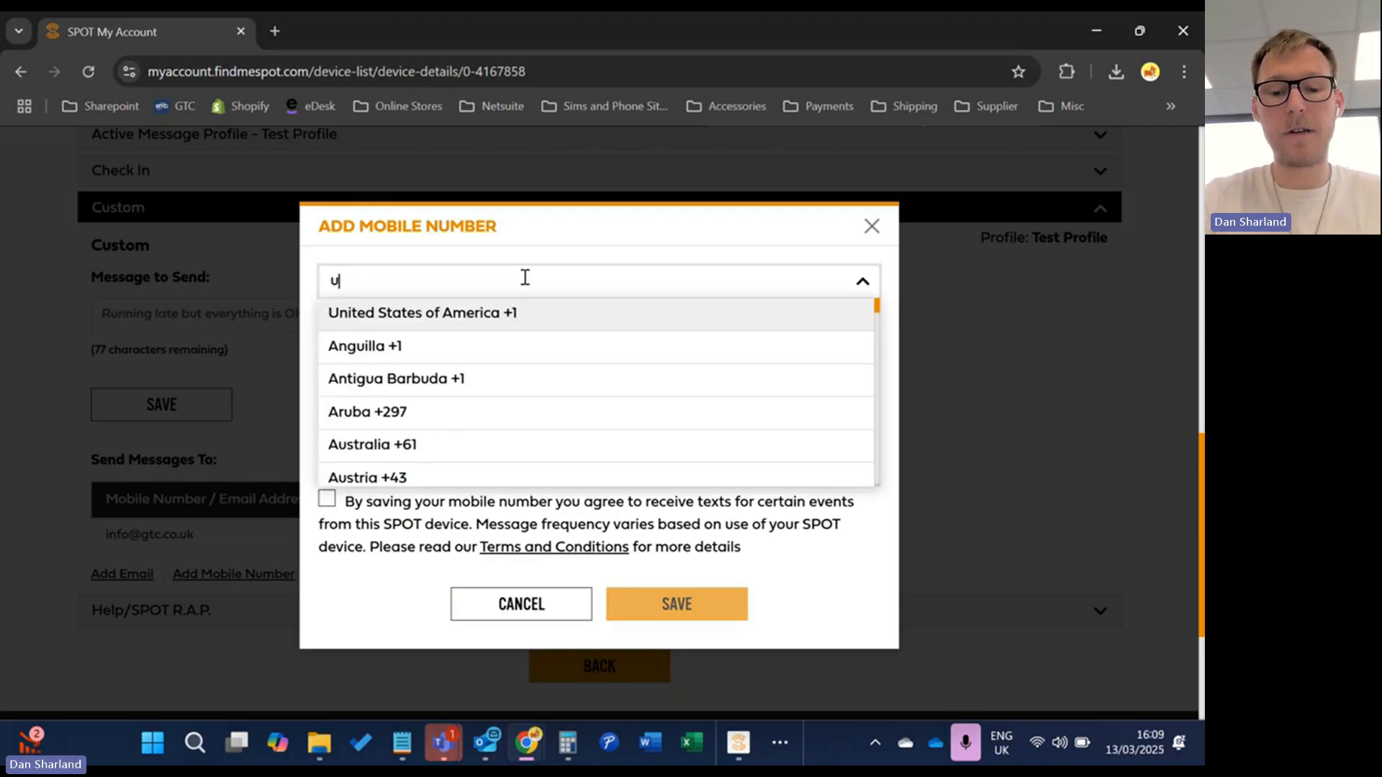
type("nited")
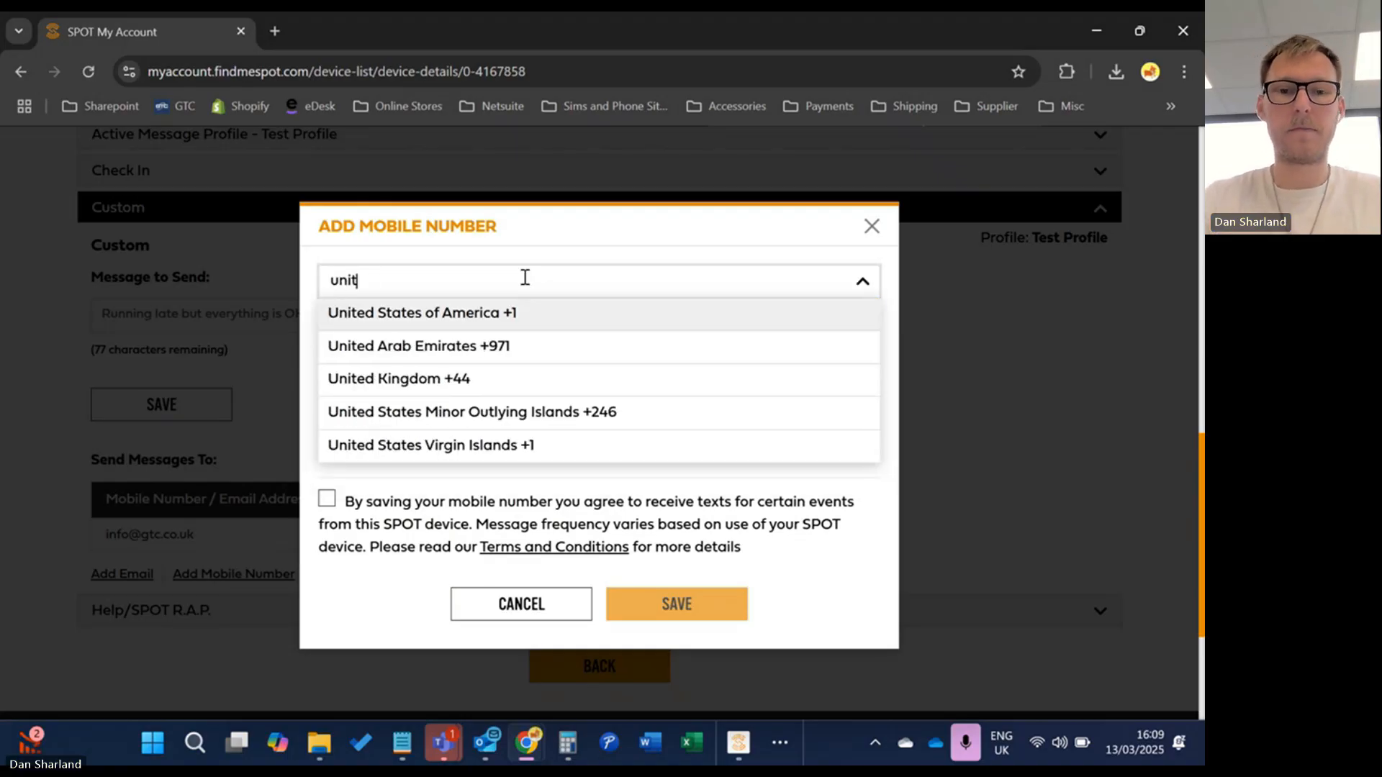
left_click(578, 395)
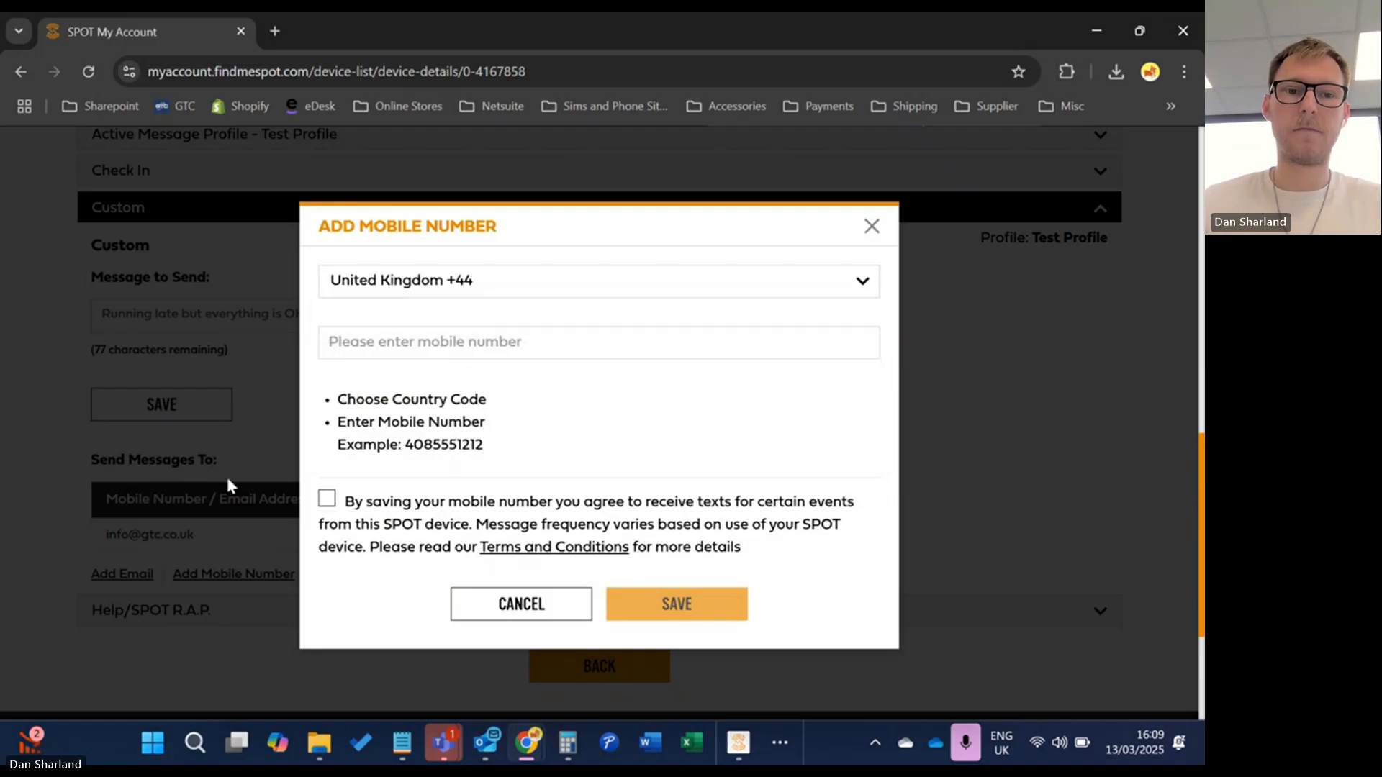
left_click(512, 340)
type("70000000000")
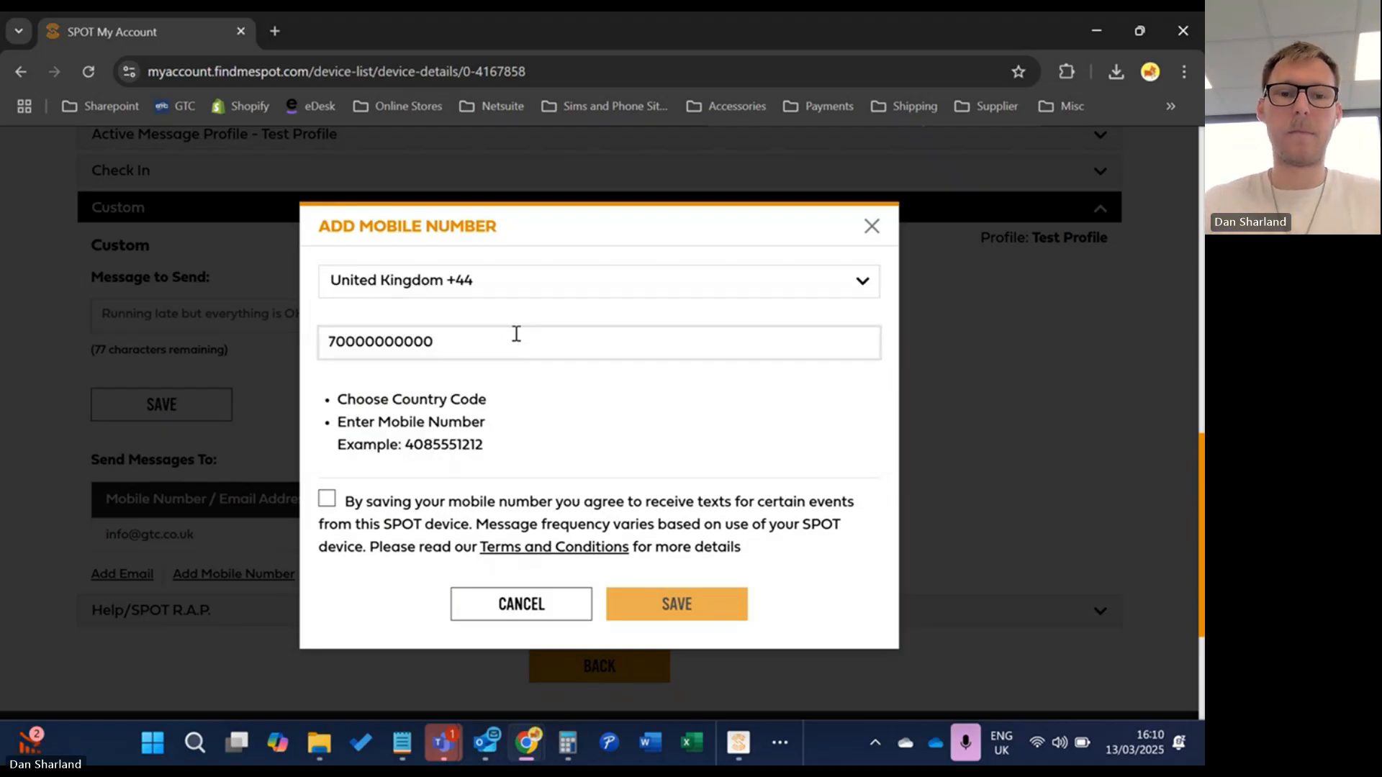
left_click(333, 499)
left_click(632, 598)
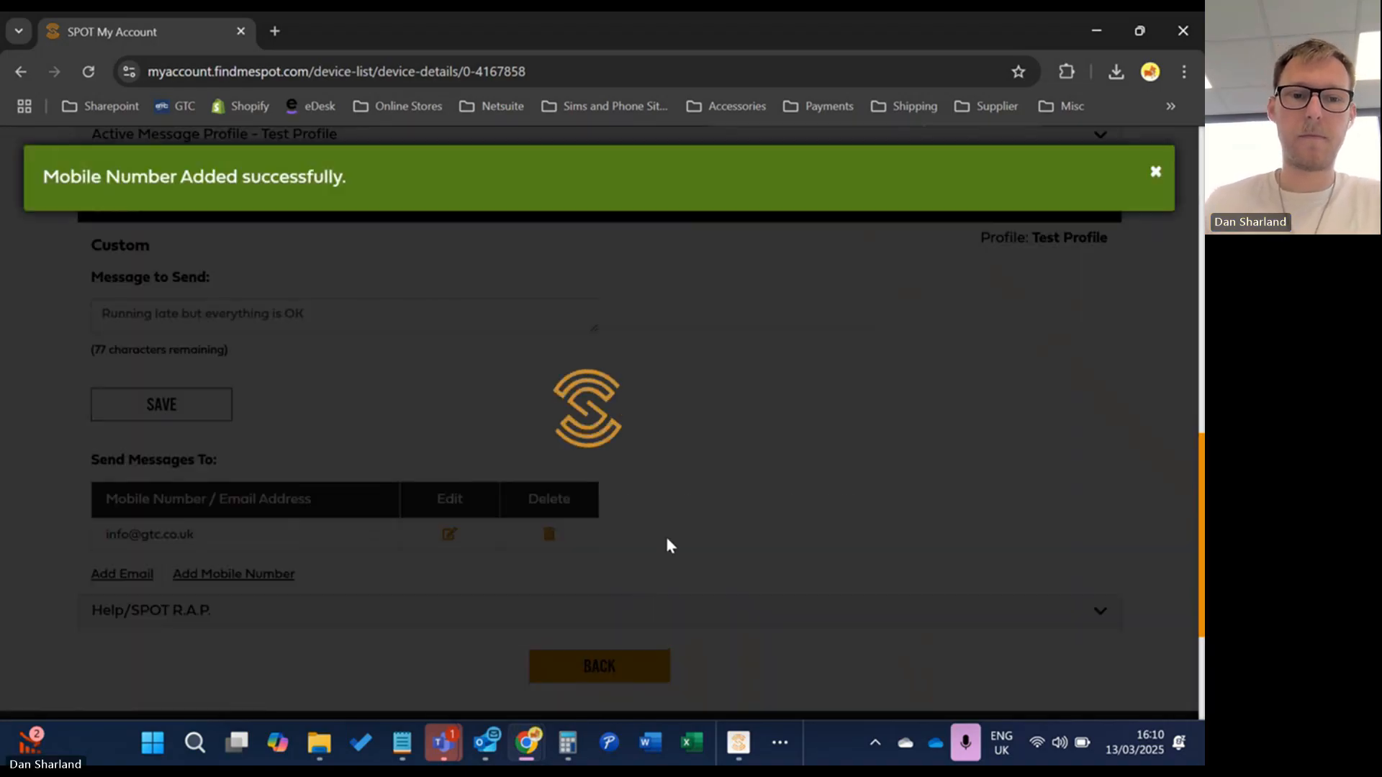
left_click(201, 414)
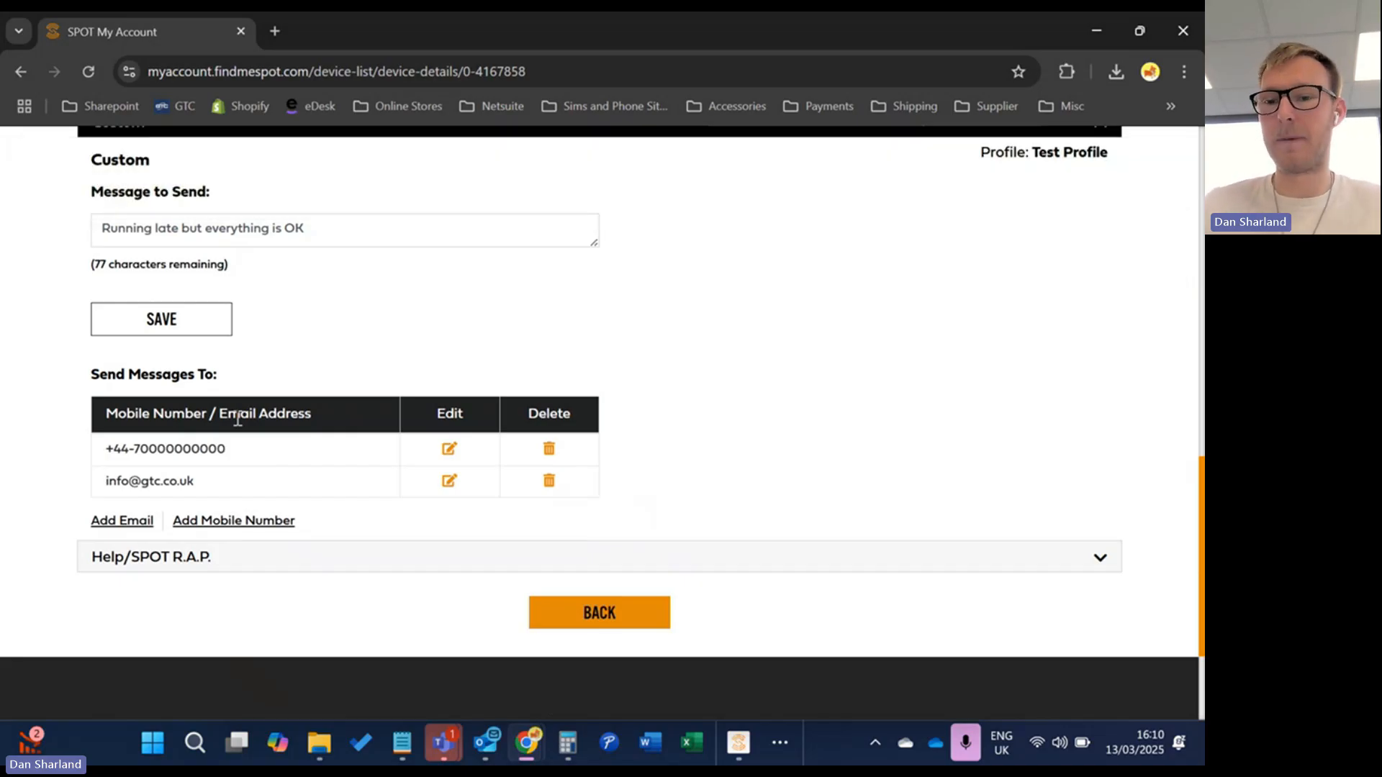
Overwrite the default Help/SPOT R.A.P. text with 'Please send non-sos help to my location'
left_click(265, 565)
scroll(530, 413, "up", 1)
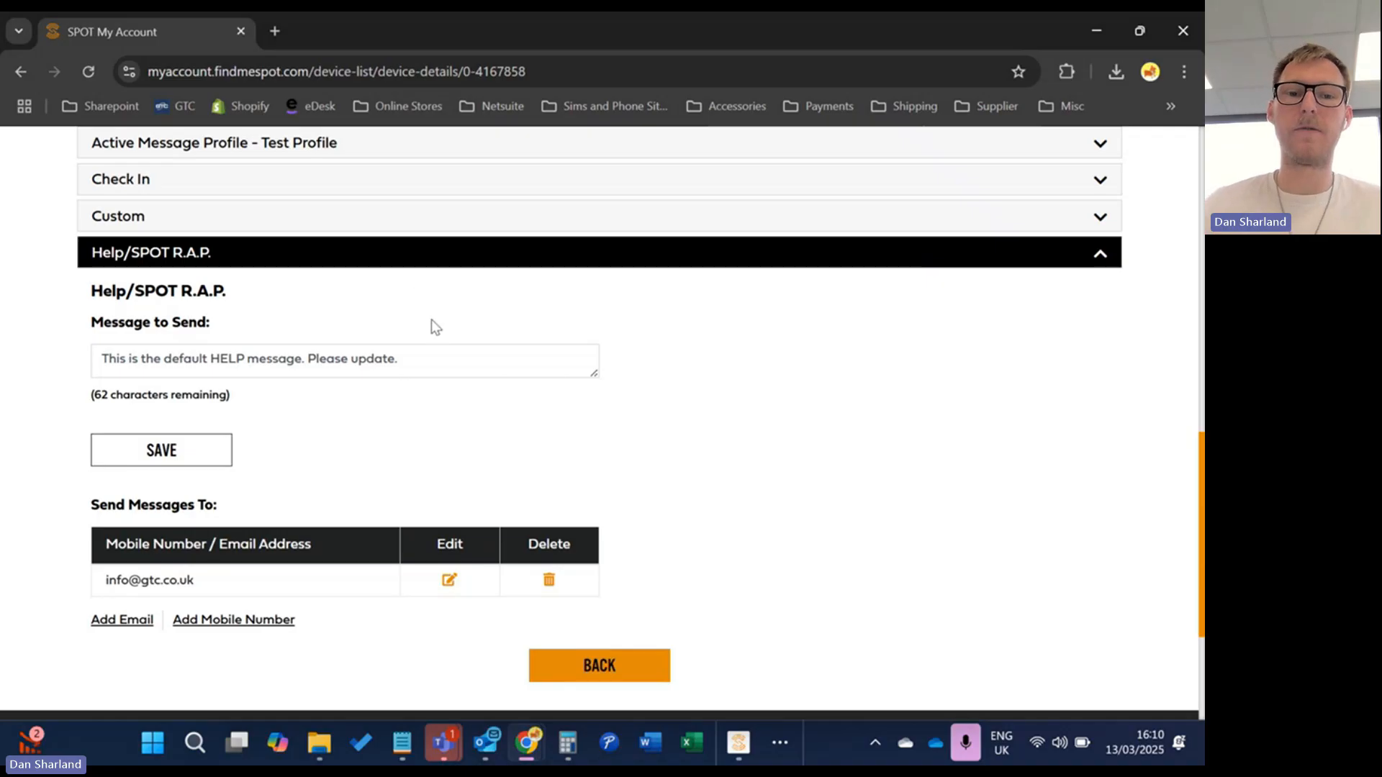
left_click_drag(398, 359, 65, 375)
type("PLeas")
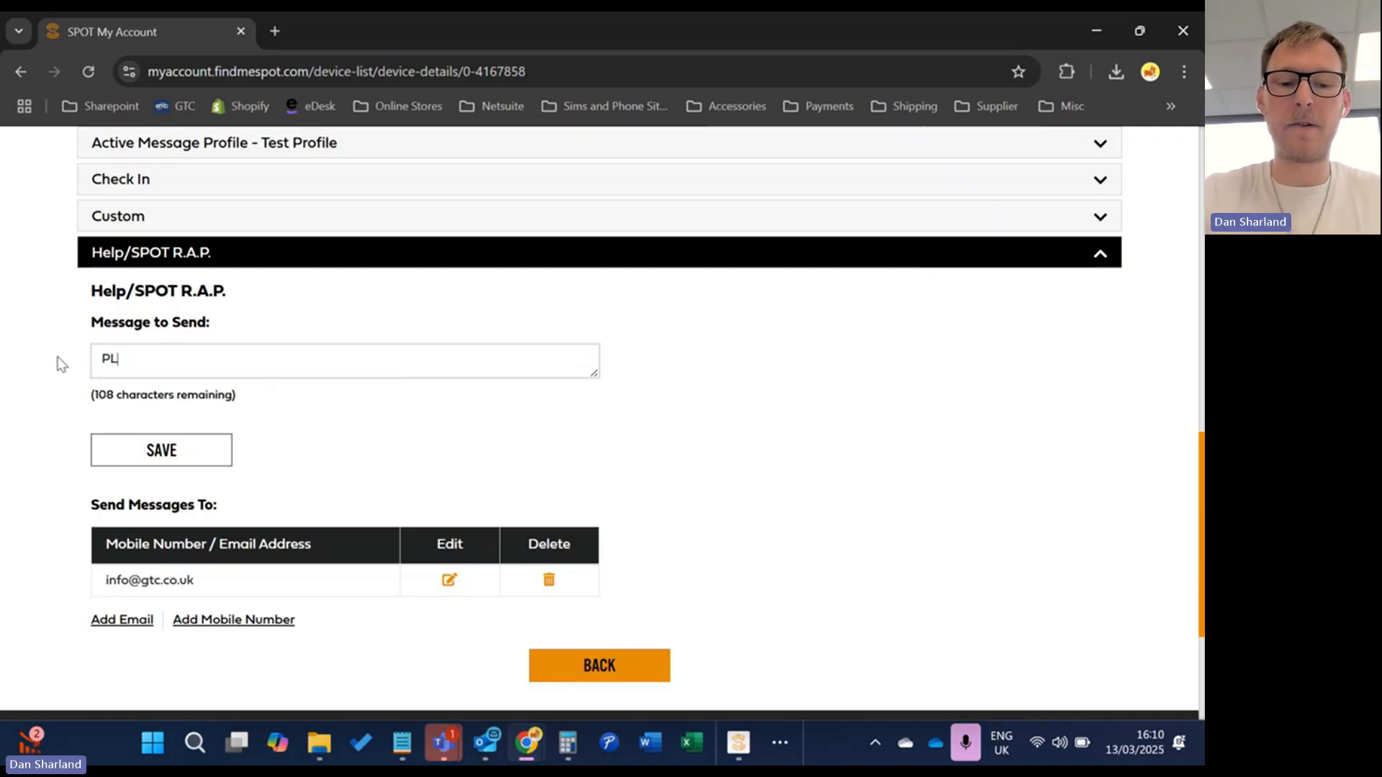
key("BackSpace")
key("BackSpace")
key("BackSpace")
key("BackSpace")
type("le")
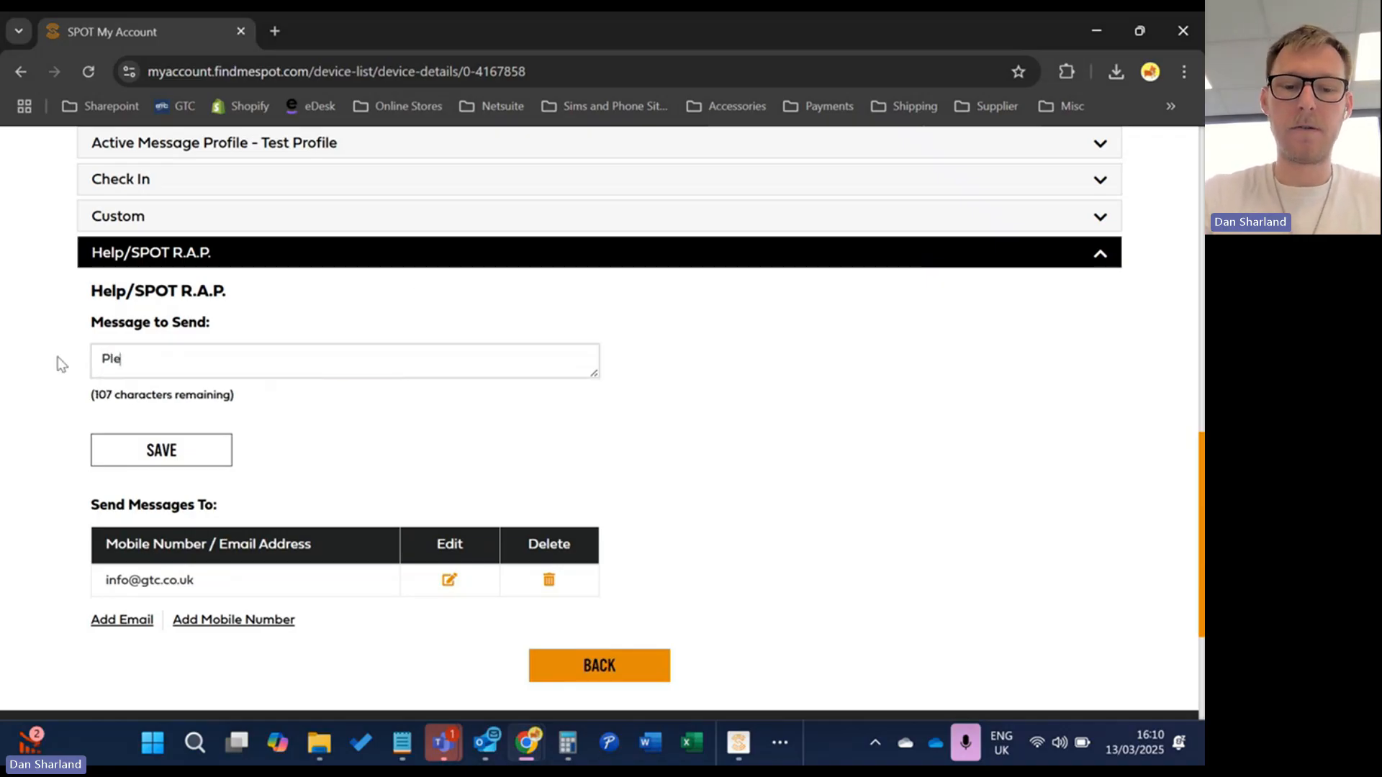
type("ase send non-sos gelp")
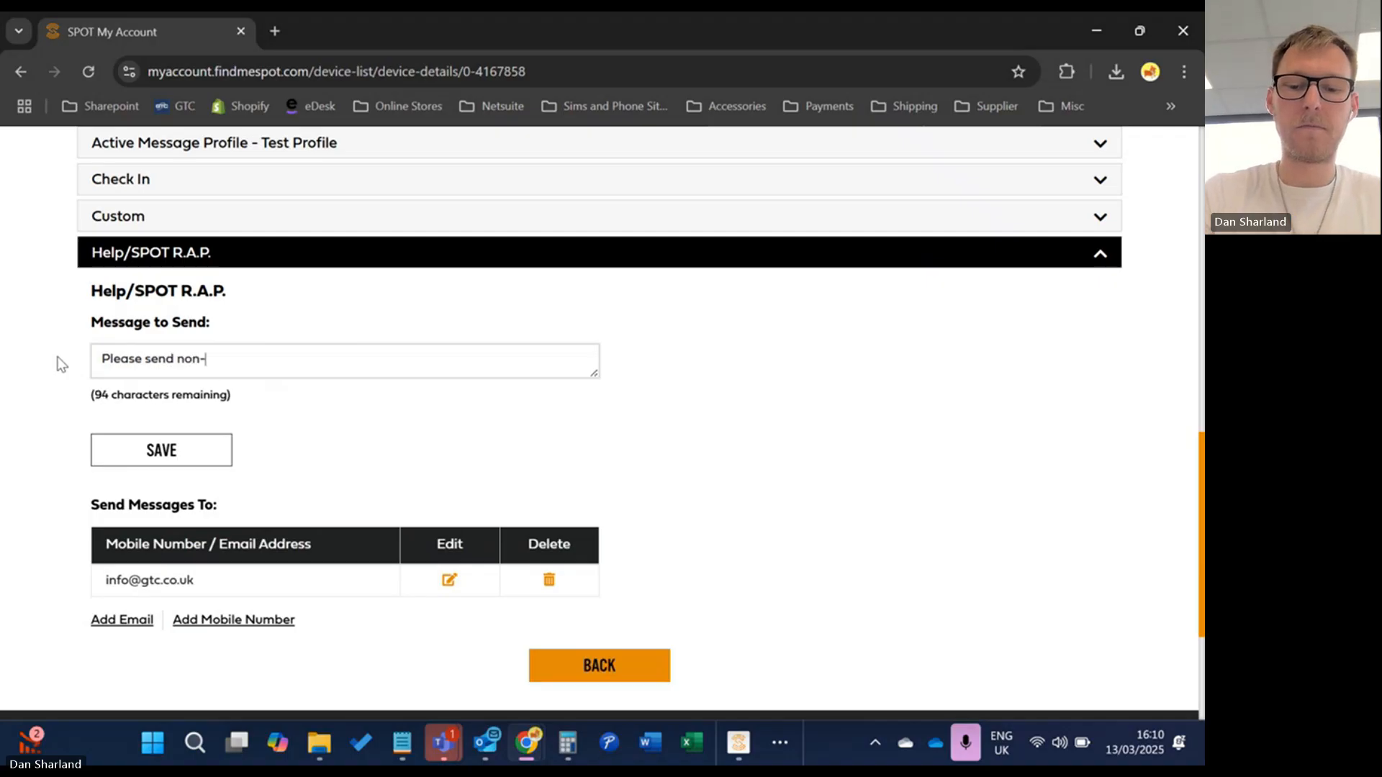
key("BackSpace")
key("BackSpace")
key("BackSpace")
key("BackSpace")
type("help to m")
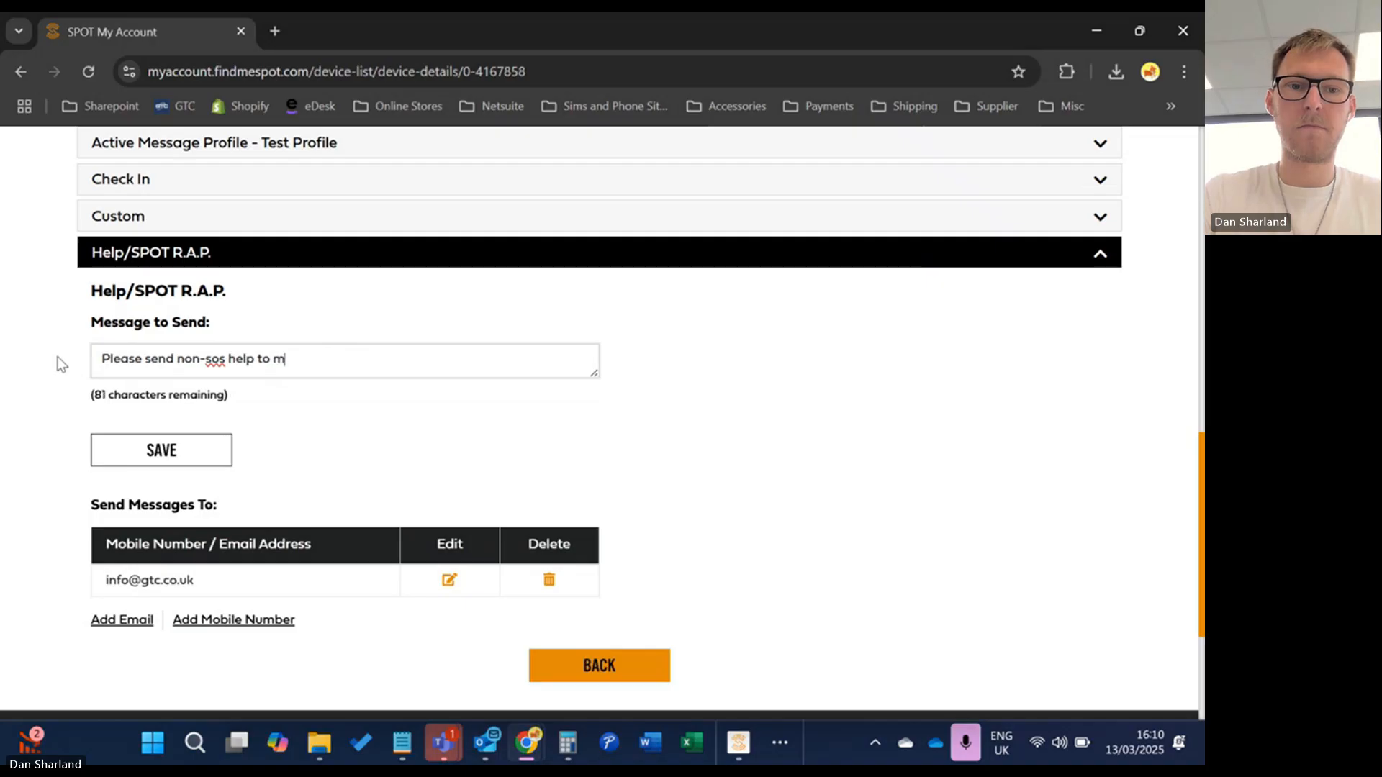
type("y location")
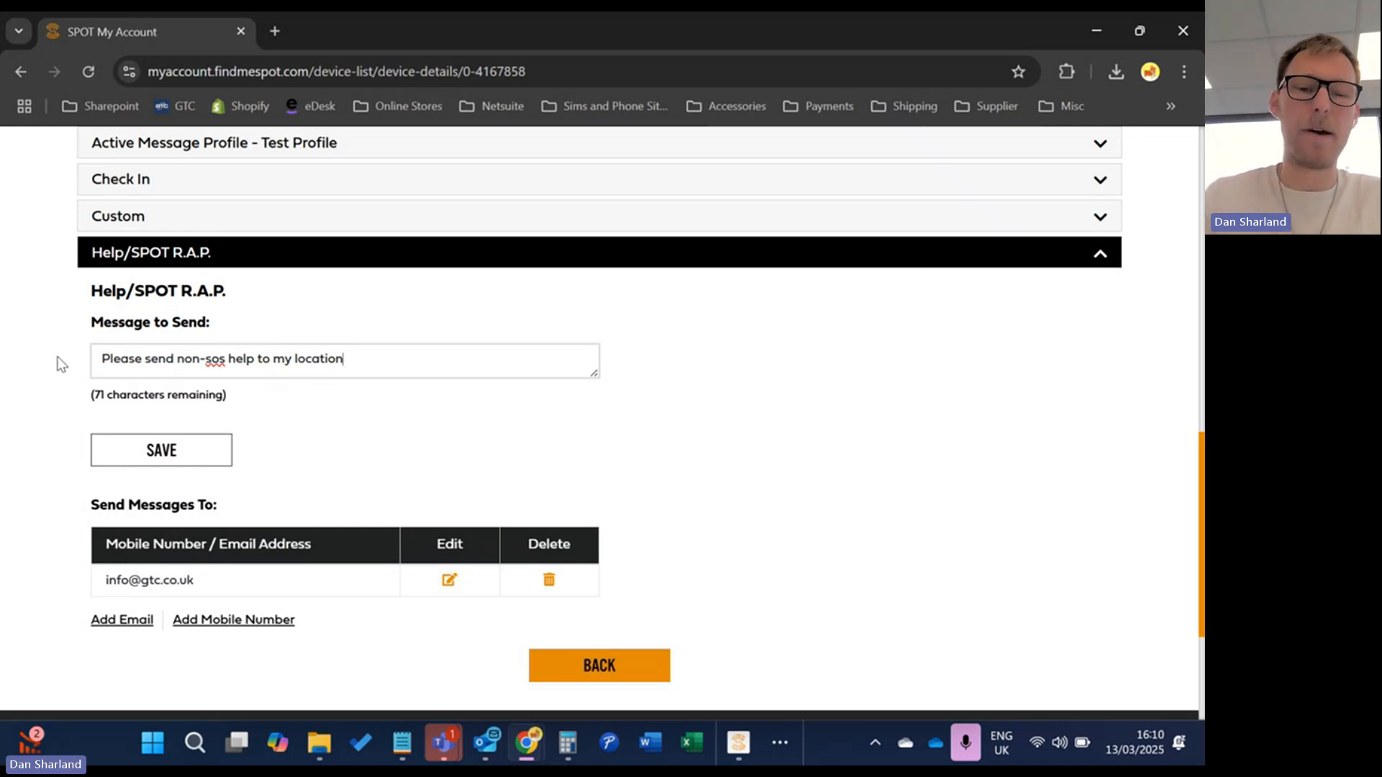
Add a United Kingdom +44 mobile number with texting consent to the Help/SPOT R.A.P. recipients
left_click(202, 621)
left_click(540, 280)
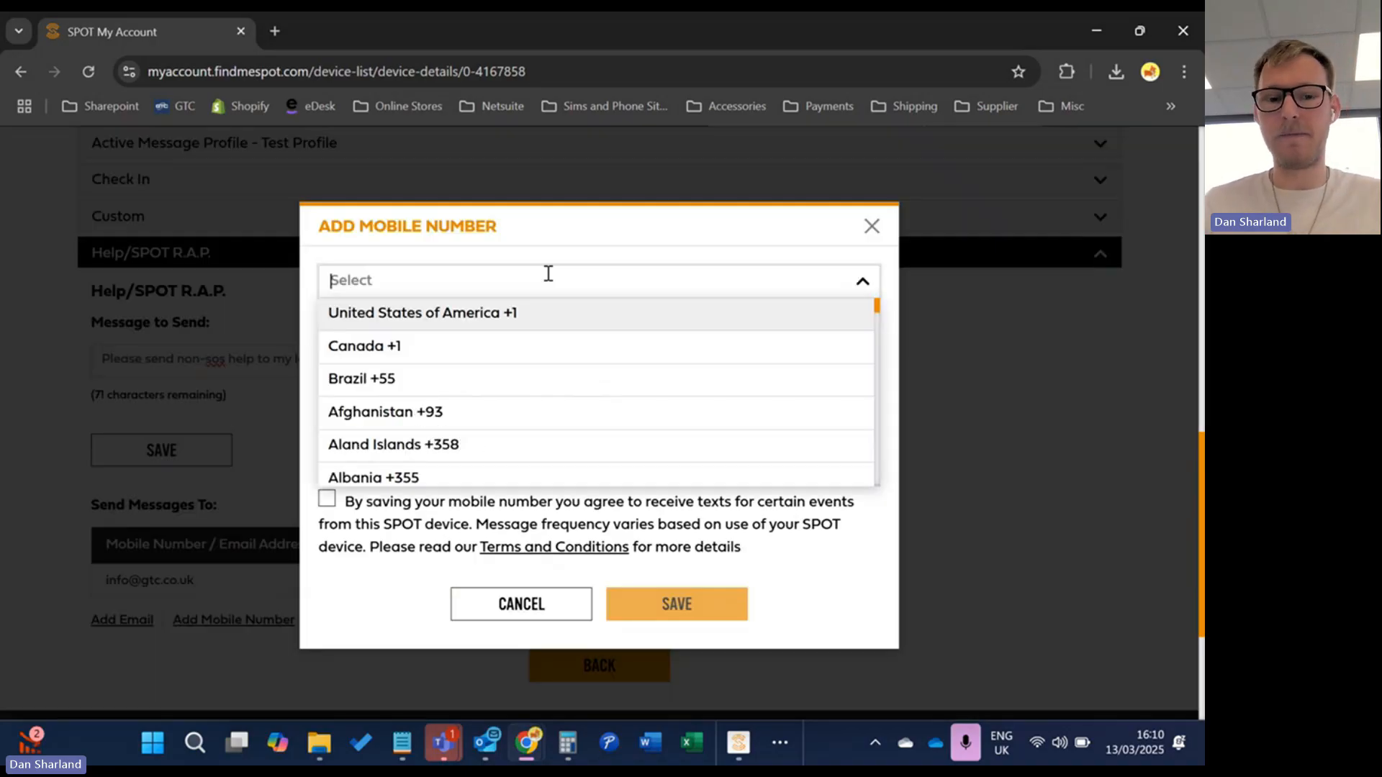
type("44")
left_click(525, 455)
left_click(491, 348)
type("7")
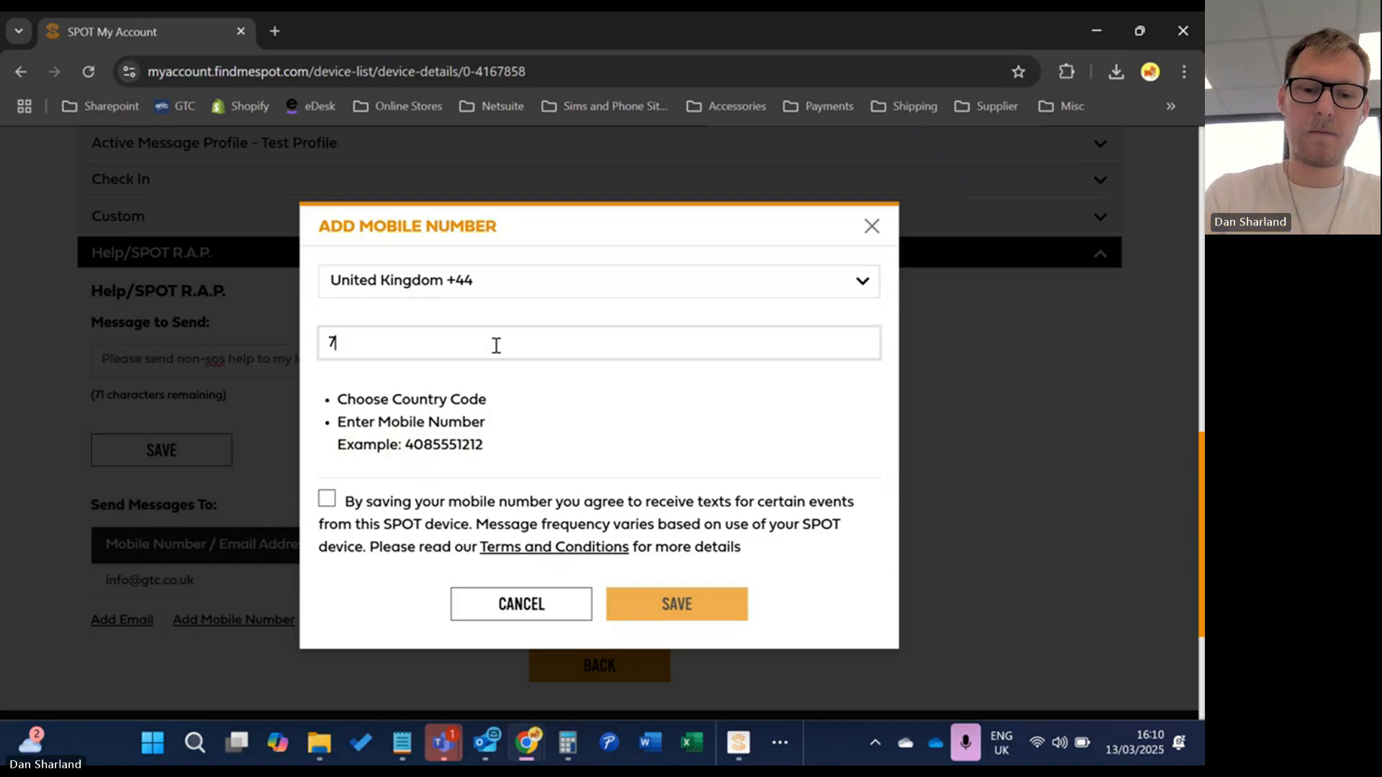
type("000000000")
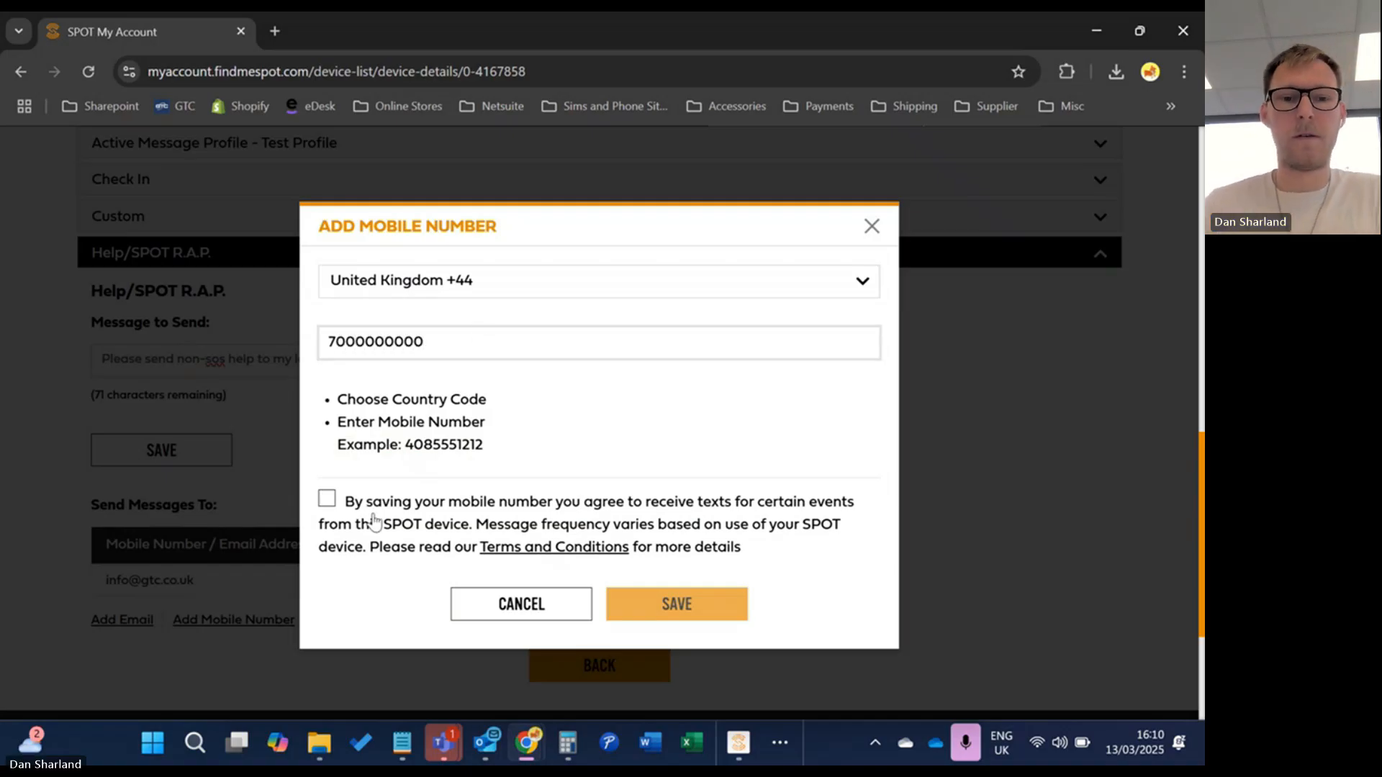
left_click(327, 499)
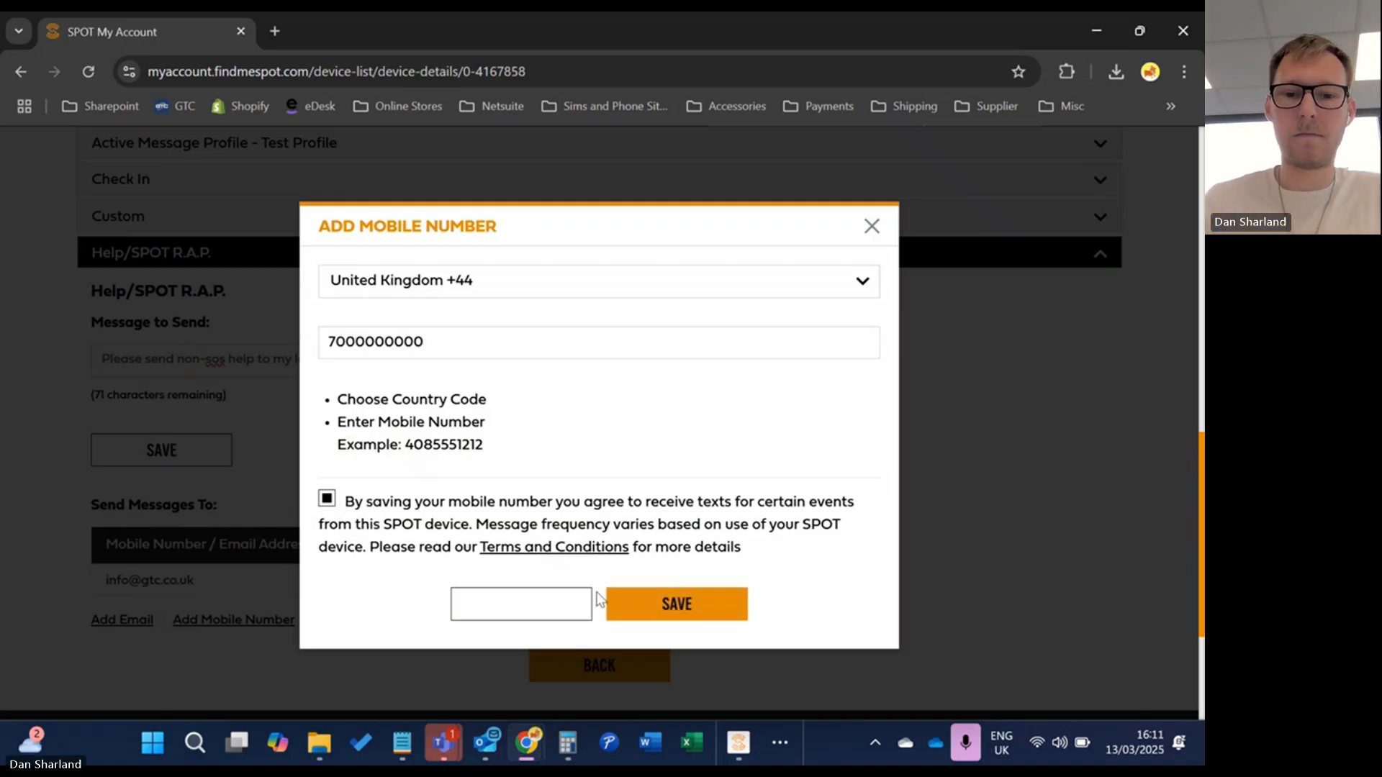
left_click(642, 608)
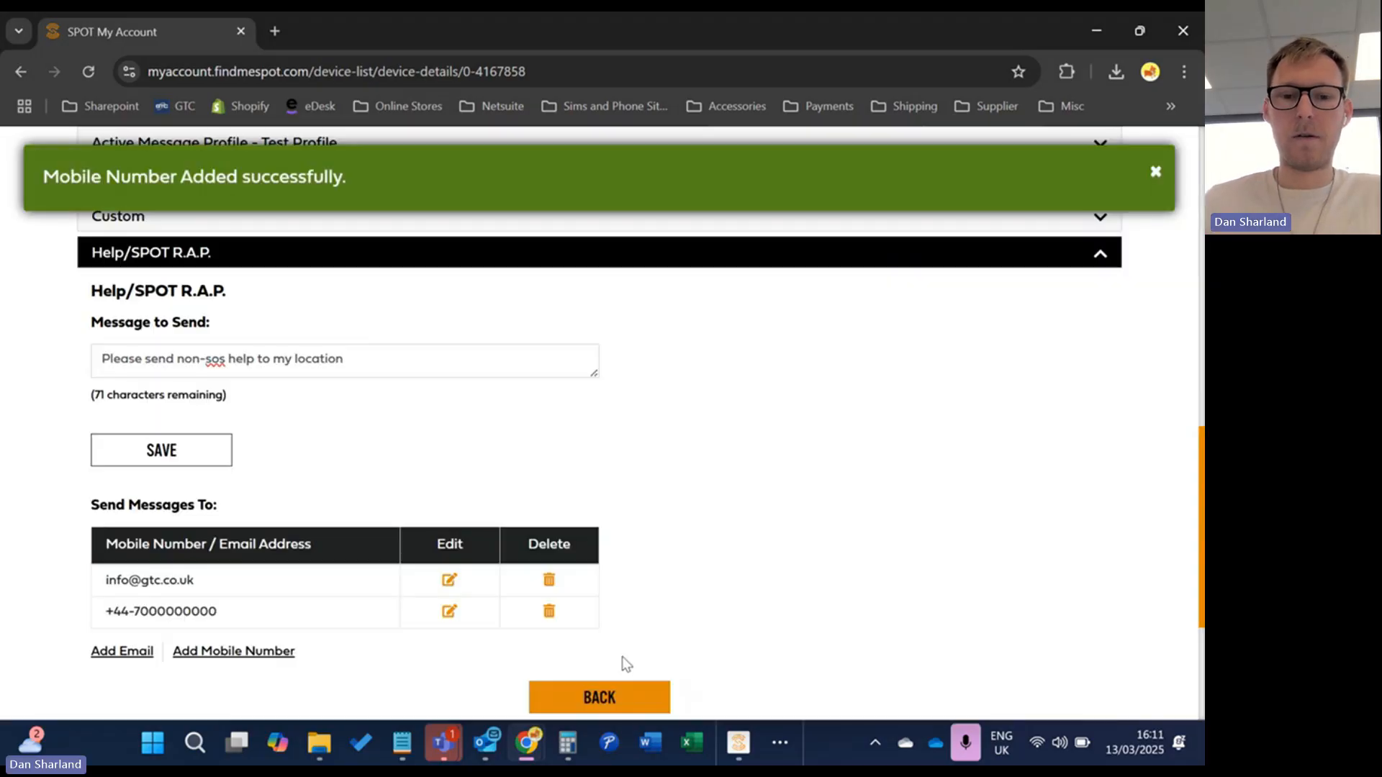
Save the updated Help/R.A.P. message in SPOT My Account
left_click(217, 462)
scroll(603, 518, "up", 3)
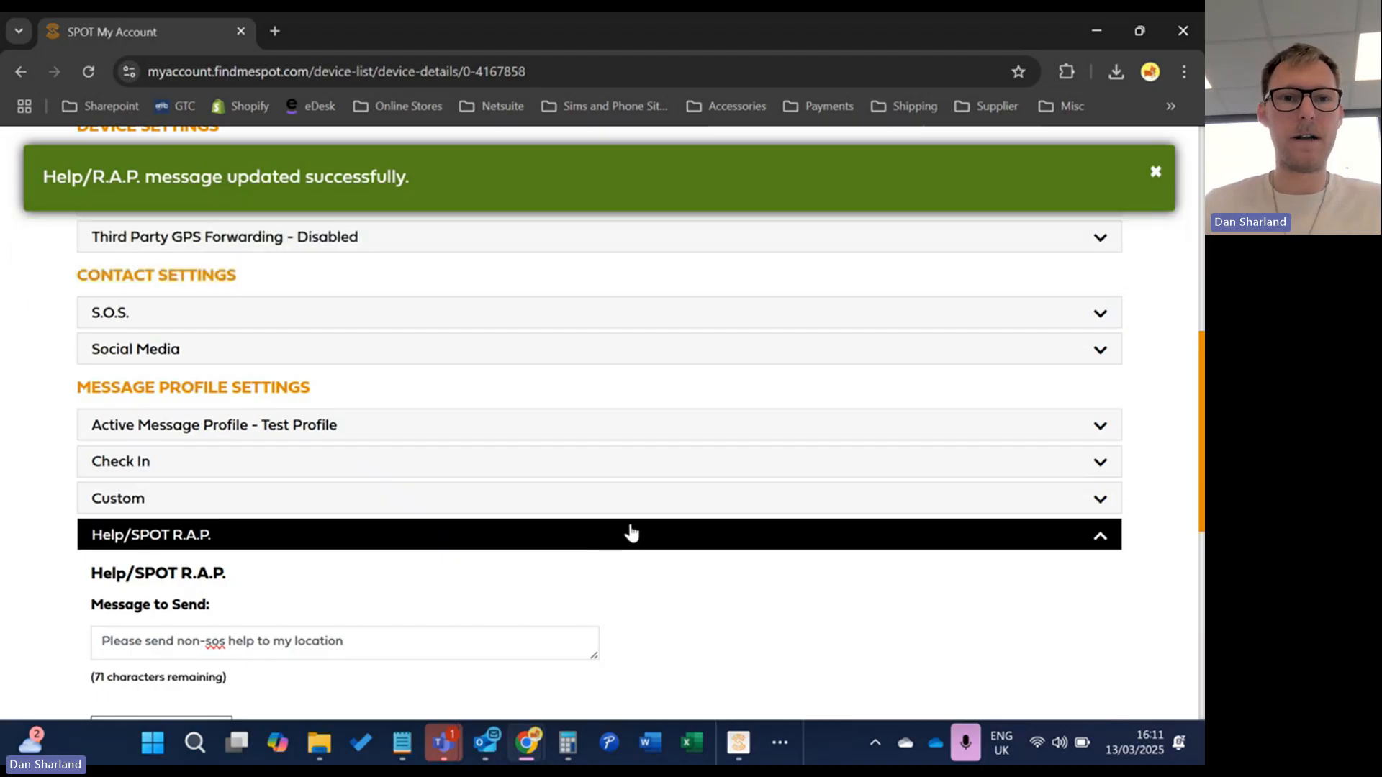
scroll(630, 531, "up", 2)
Open the device's SPOT Gen4 firmware support page from its Firmware Update Required badge
scroll(634, 531, "up", 6)
scroll(638, 518, "down", 2)
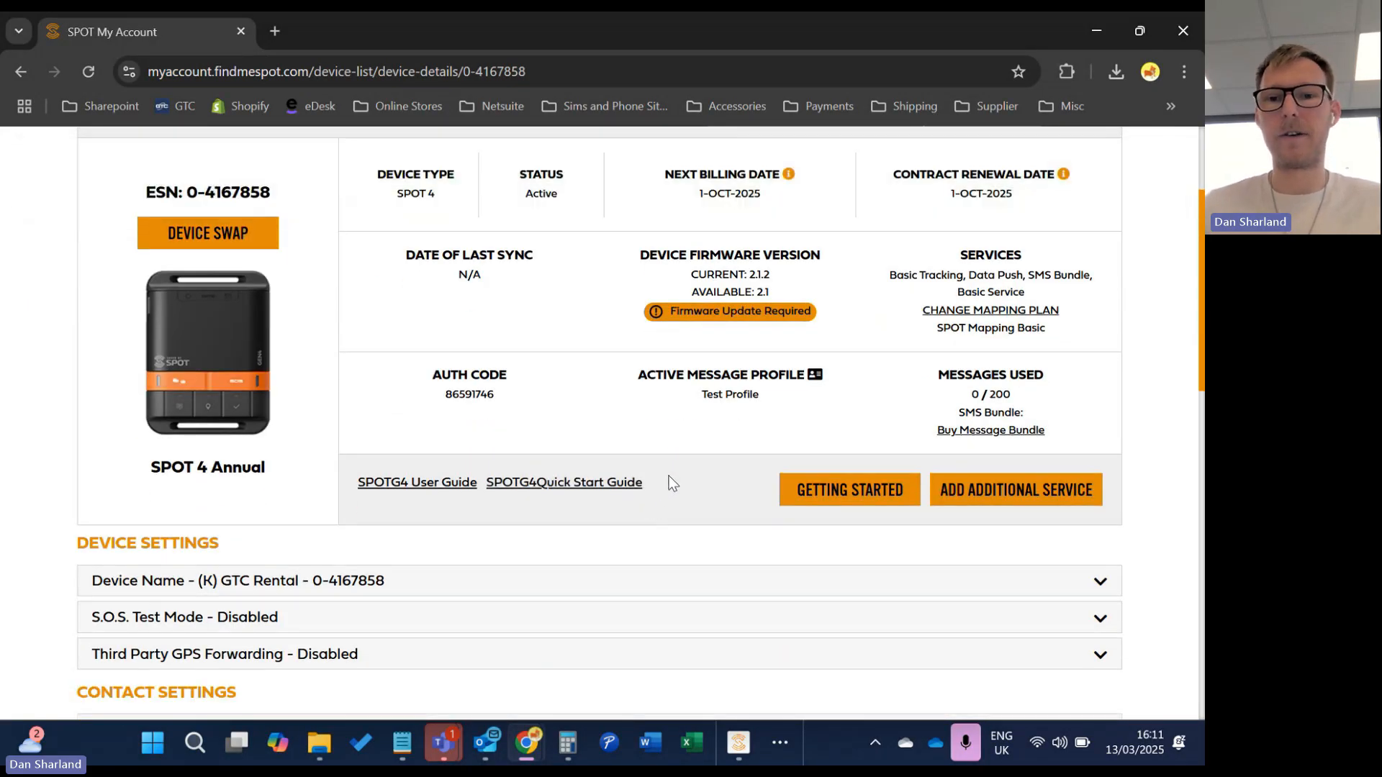
scroll(671, 472, "down", 4)
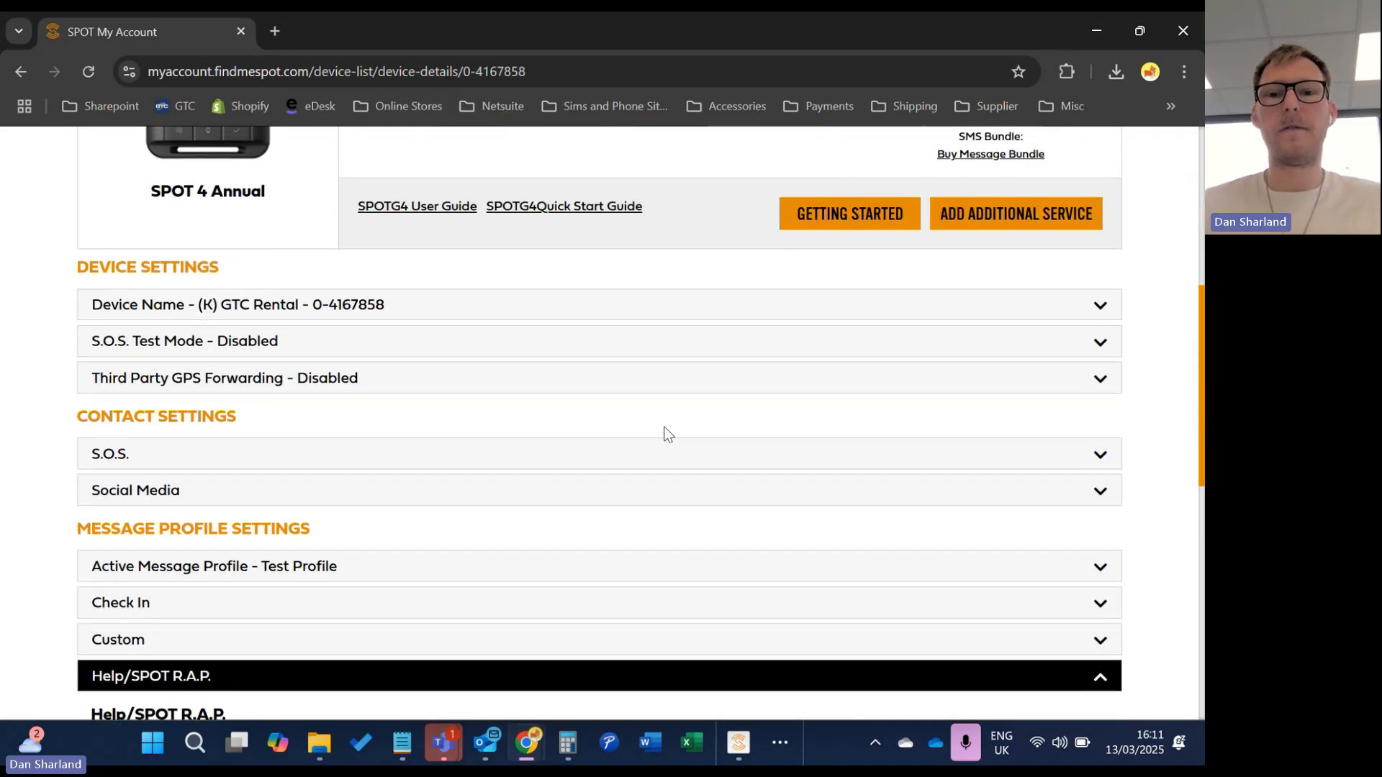
scroll(666, 434, "up", 3)
scroll(717, 406, "up", 3)
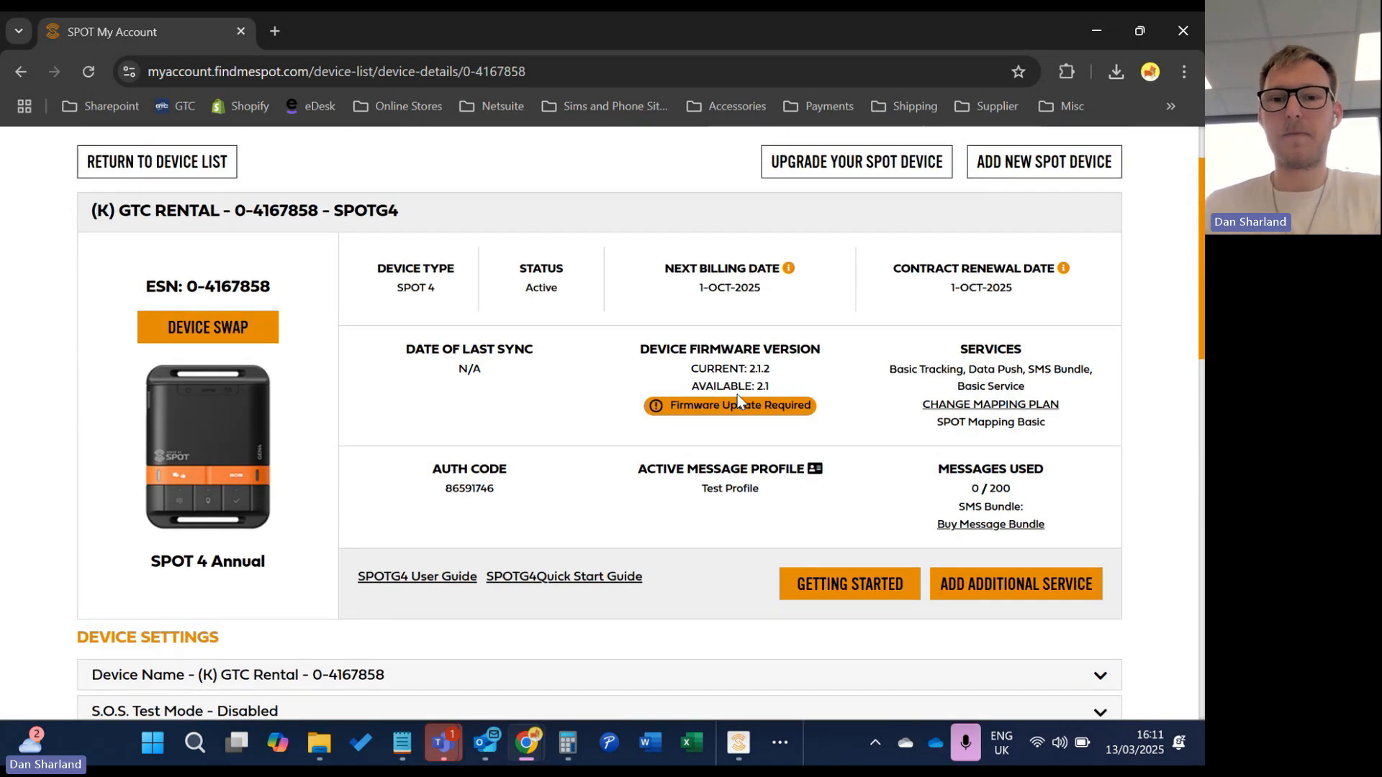
left_click(751, 410)
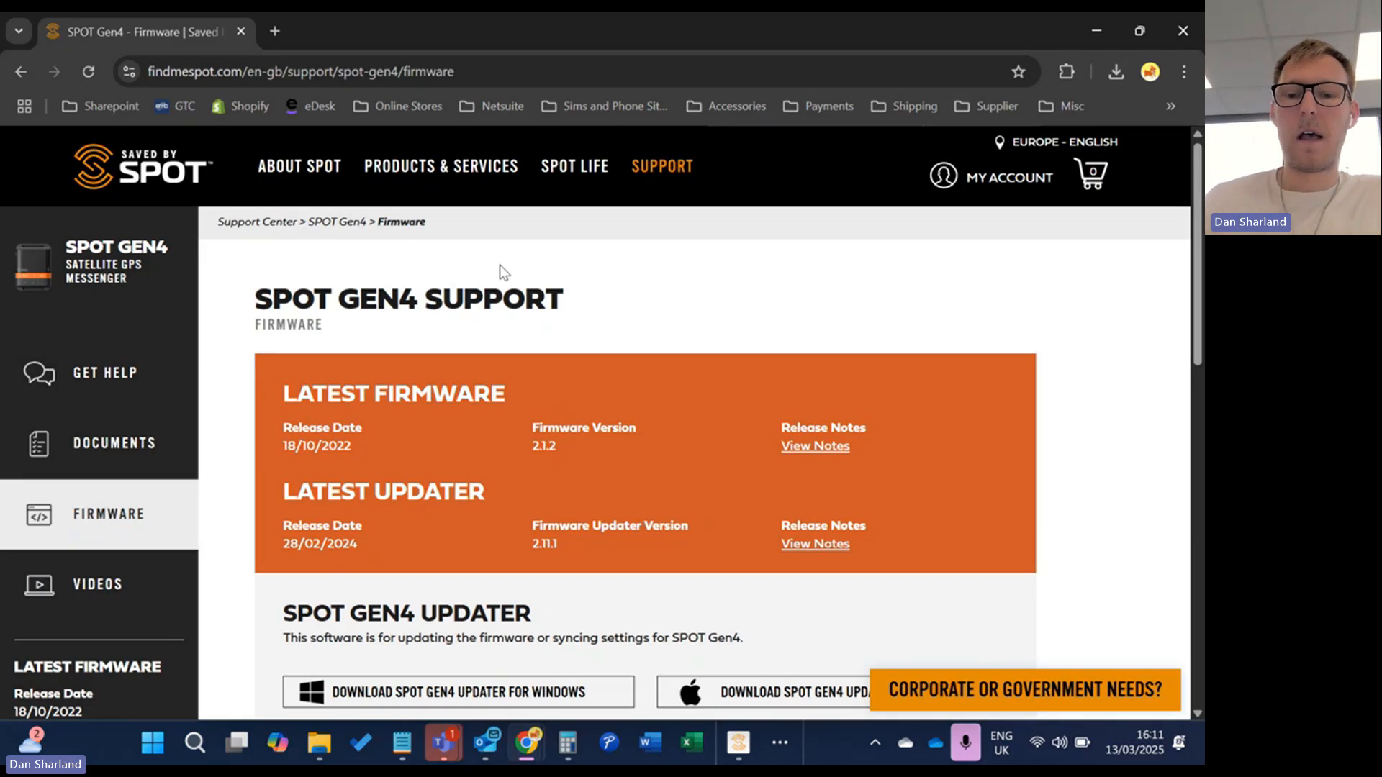
left_click(738, 742)
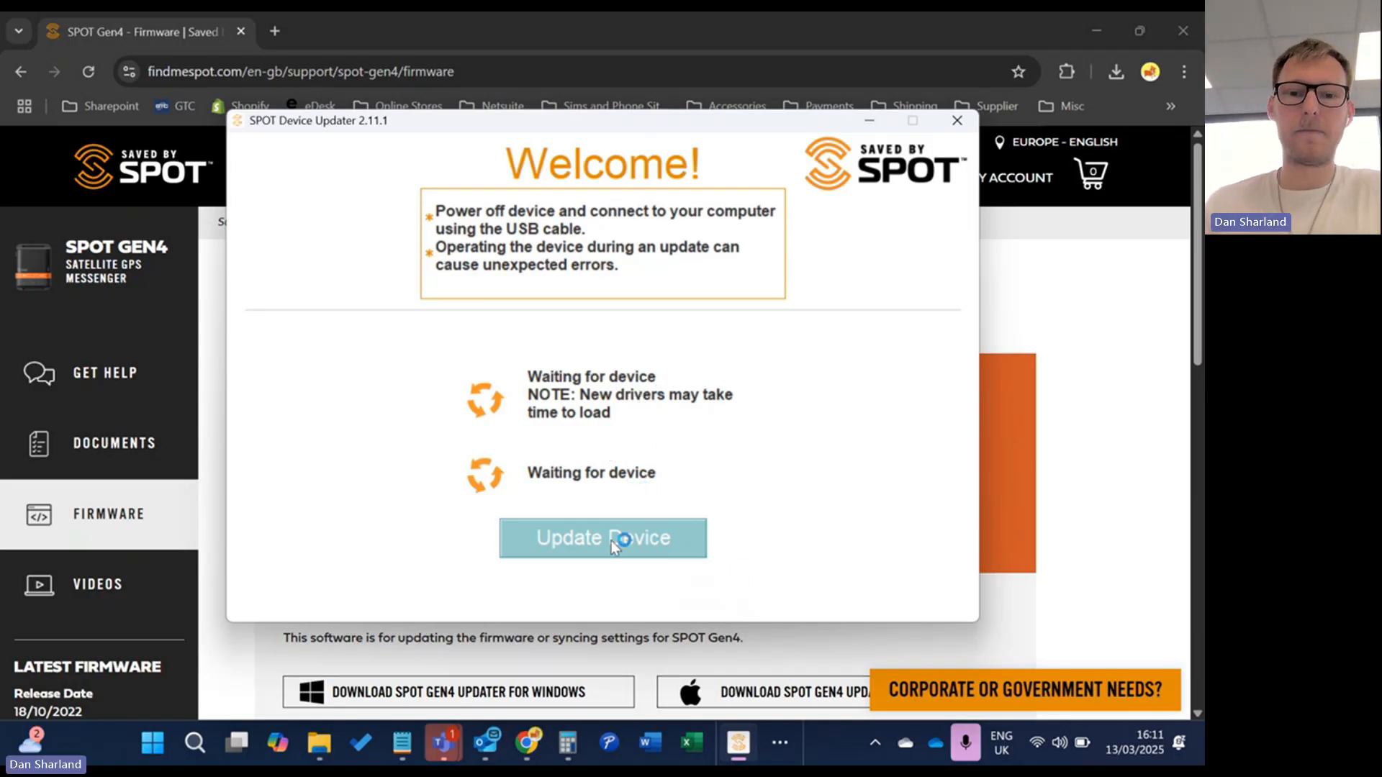
Close the waiting SPOT Device Updater, search Windows for 'spotify', then dismiss the search
left_click(966, 127)
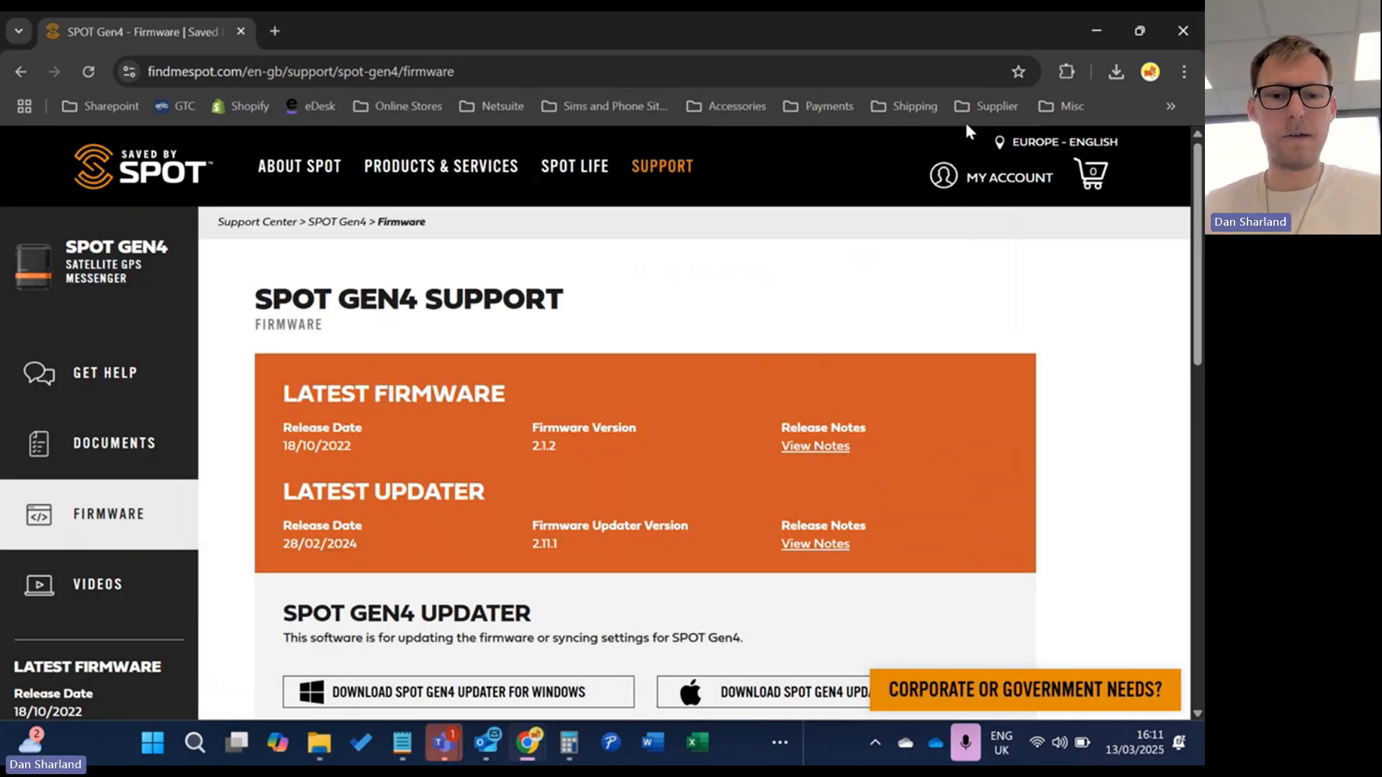
key("super")
type("sp0o")
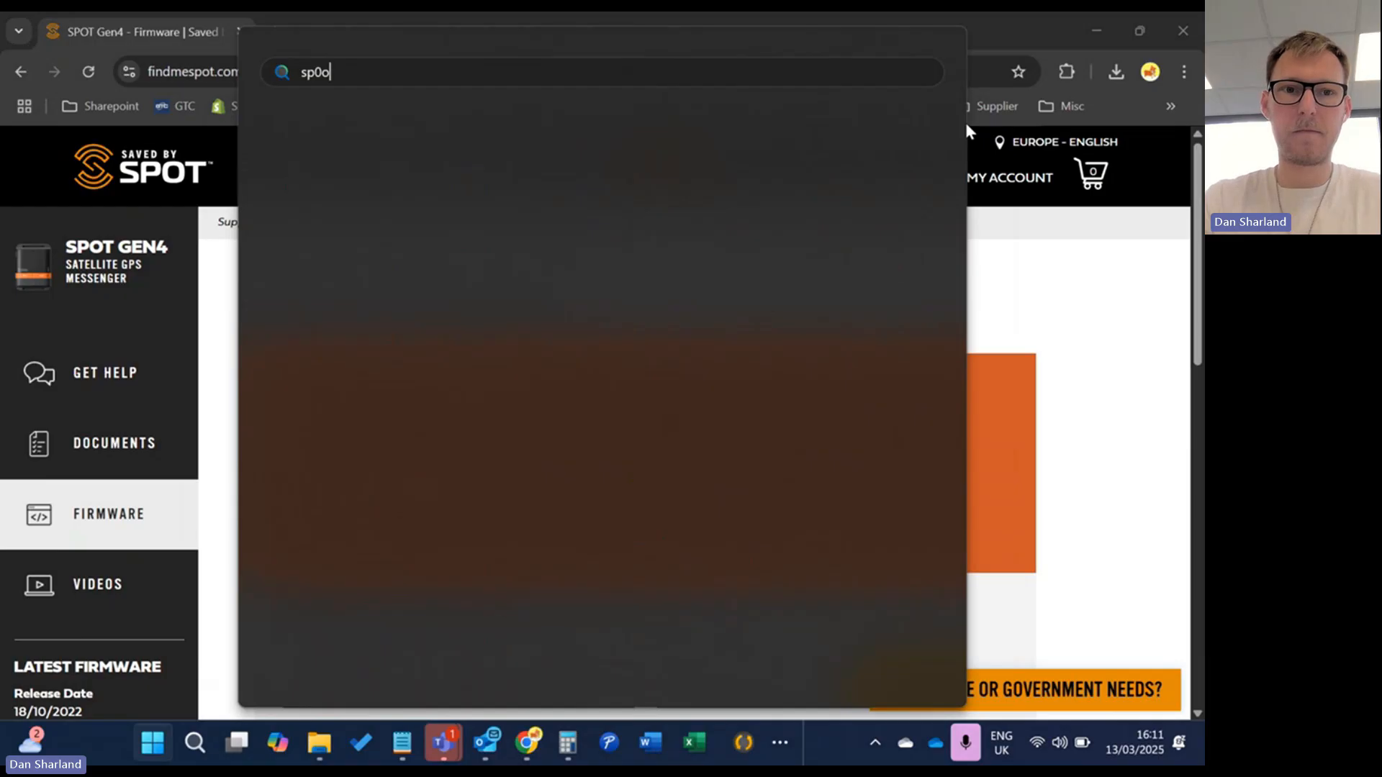
key("BackSpace")
key("BackSpace")
type("otify")
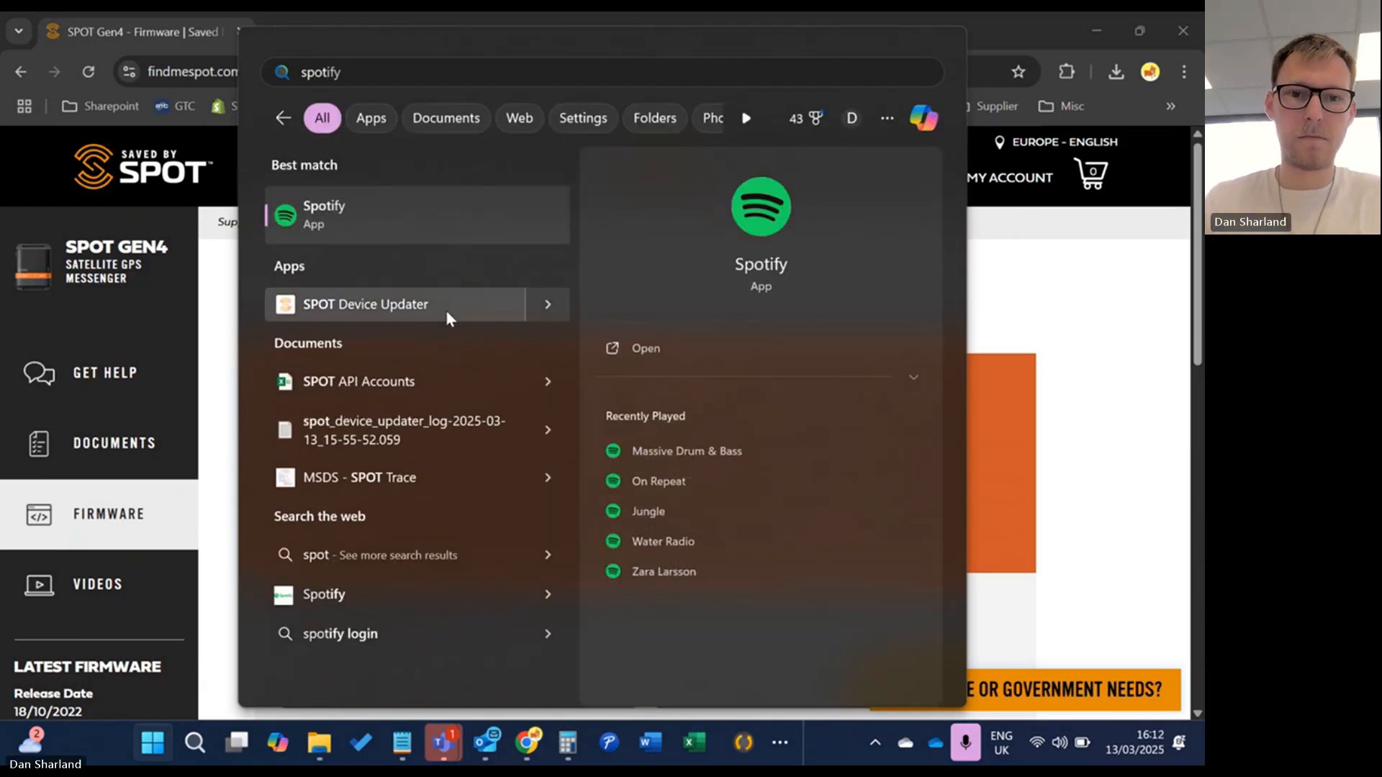
key("Escape")
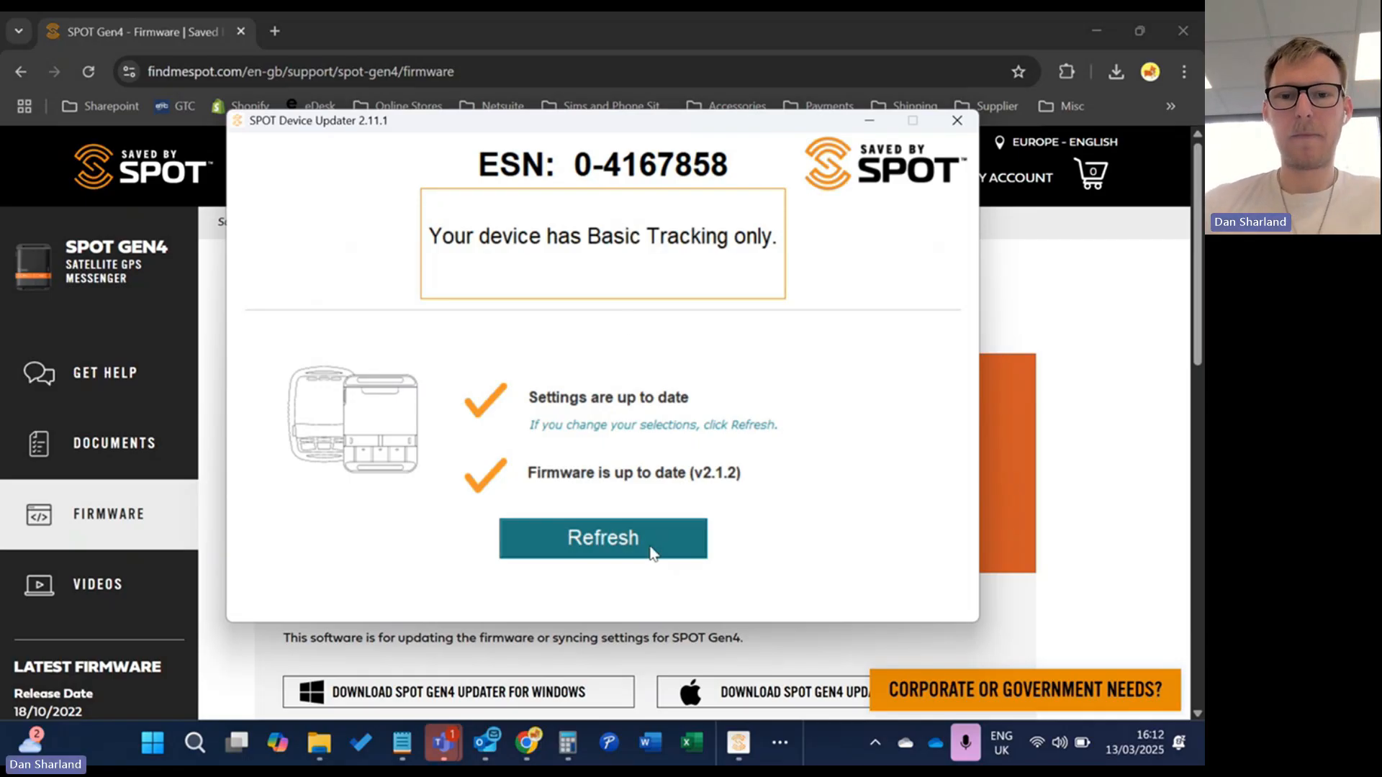
Confirm in SPOT Device Updater that settings are current and firmware is up to date at v2.1.2
double_click(607, 426)
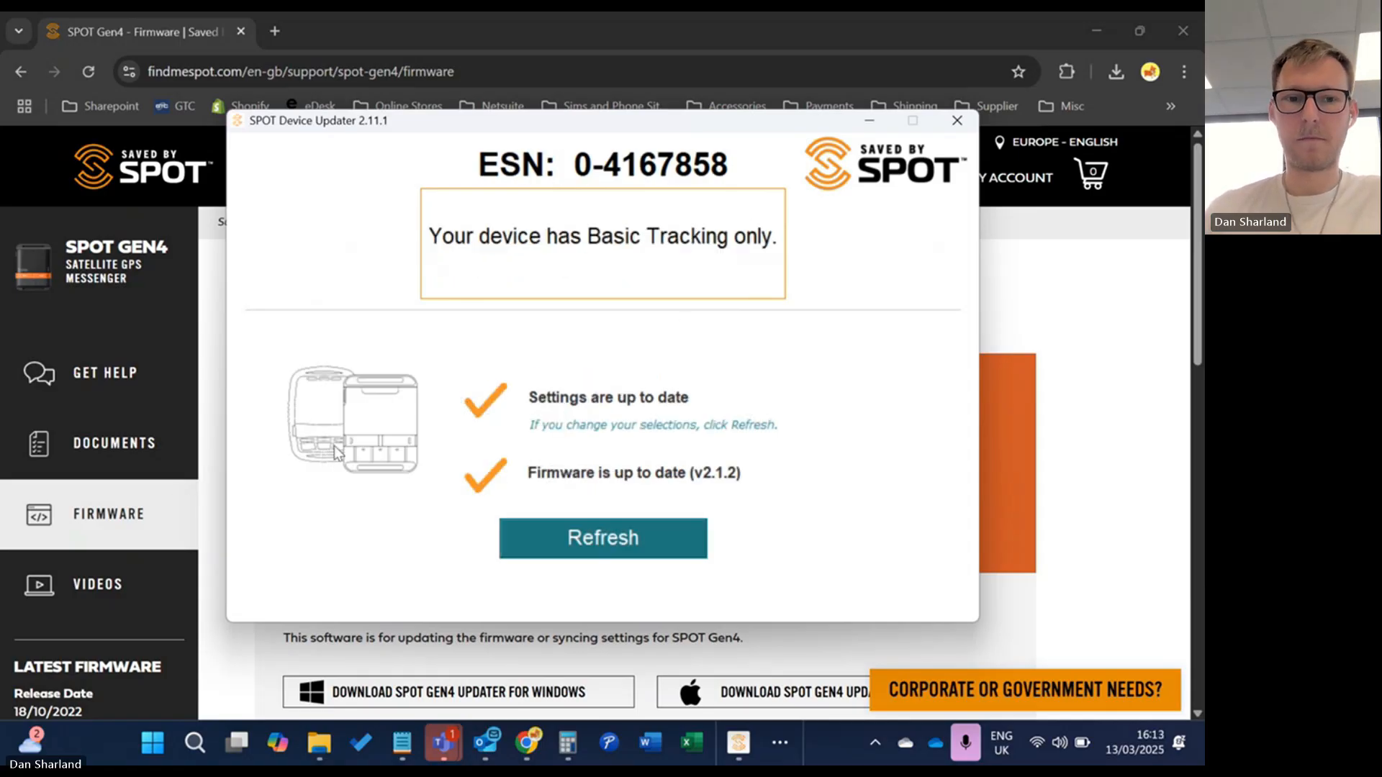
Close the updater, return to the device details page and open the SPOT Maps live tracking view
left_click(950, 121)
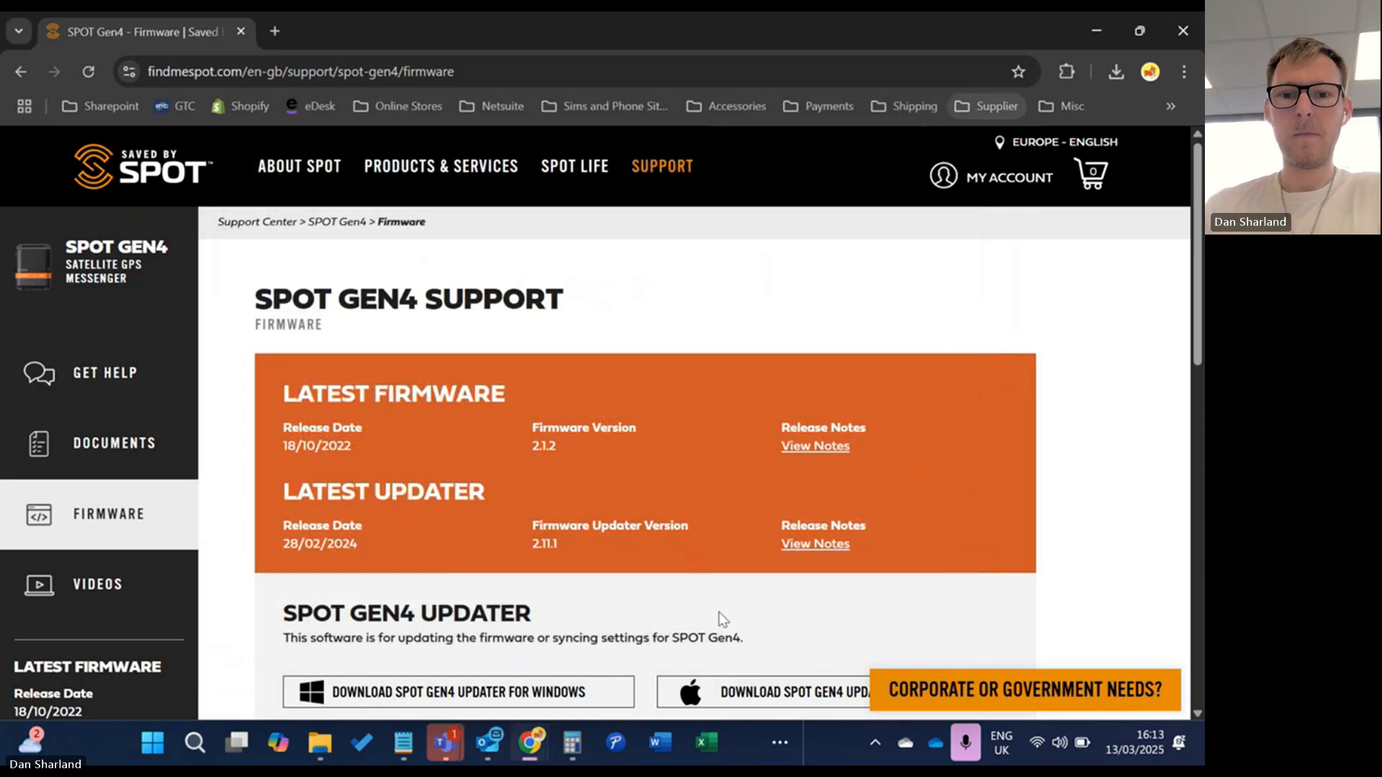
left_click(21, 68)
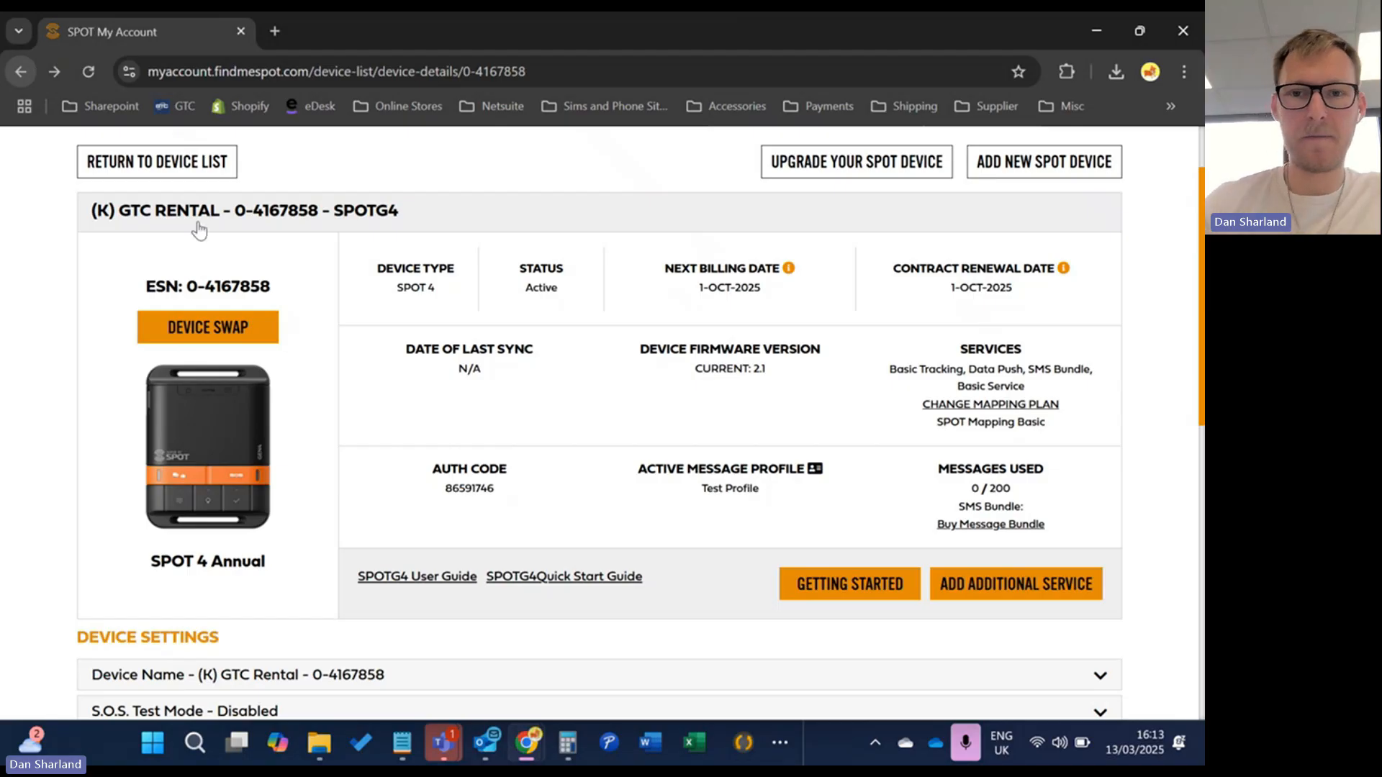
scroll(890, 461, "up", 2)
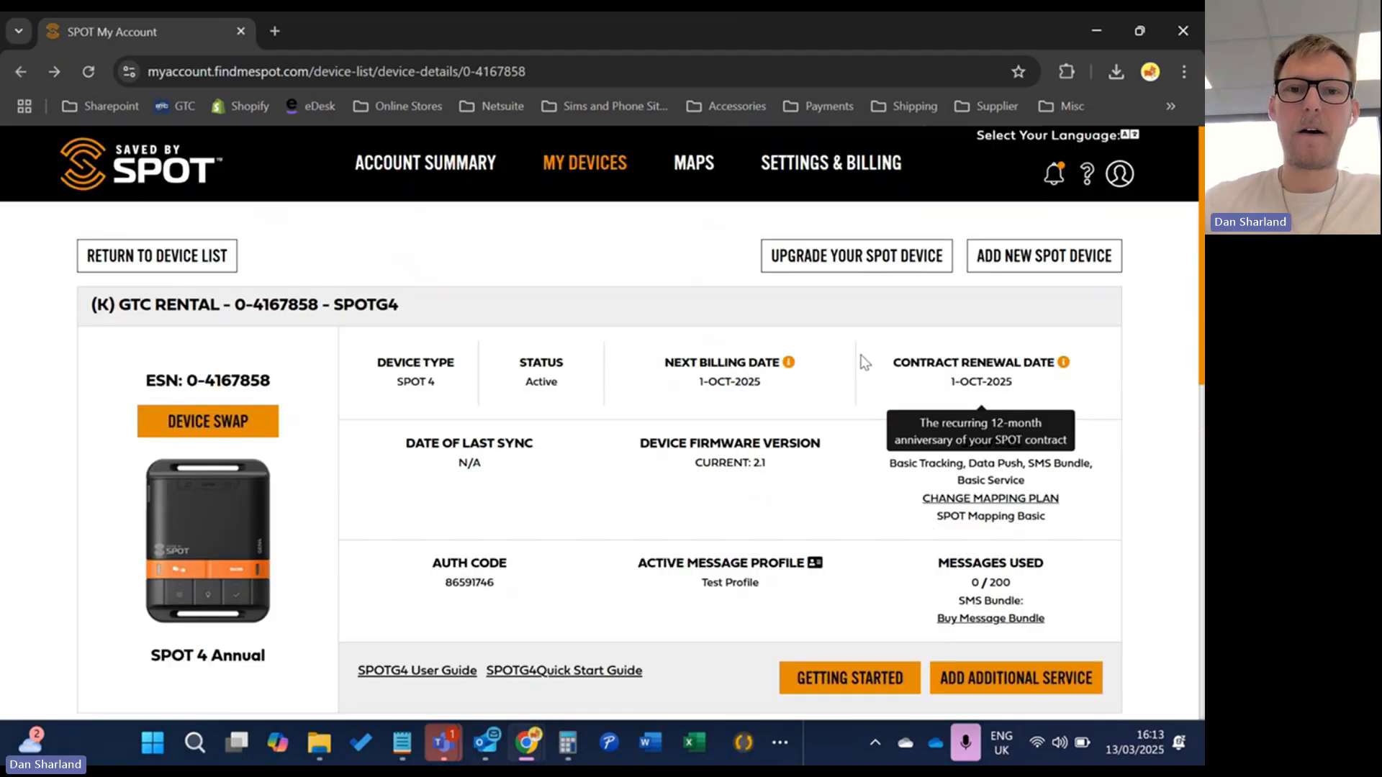
left_click(695, 179)
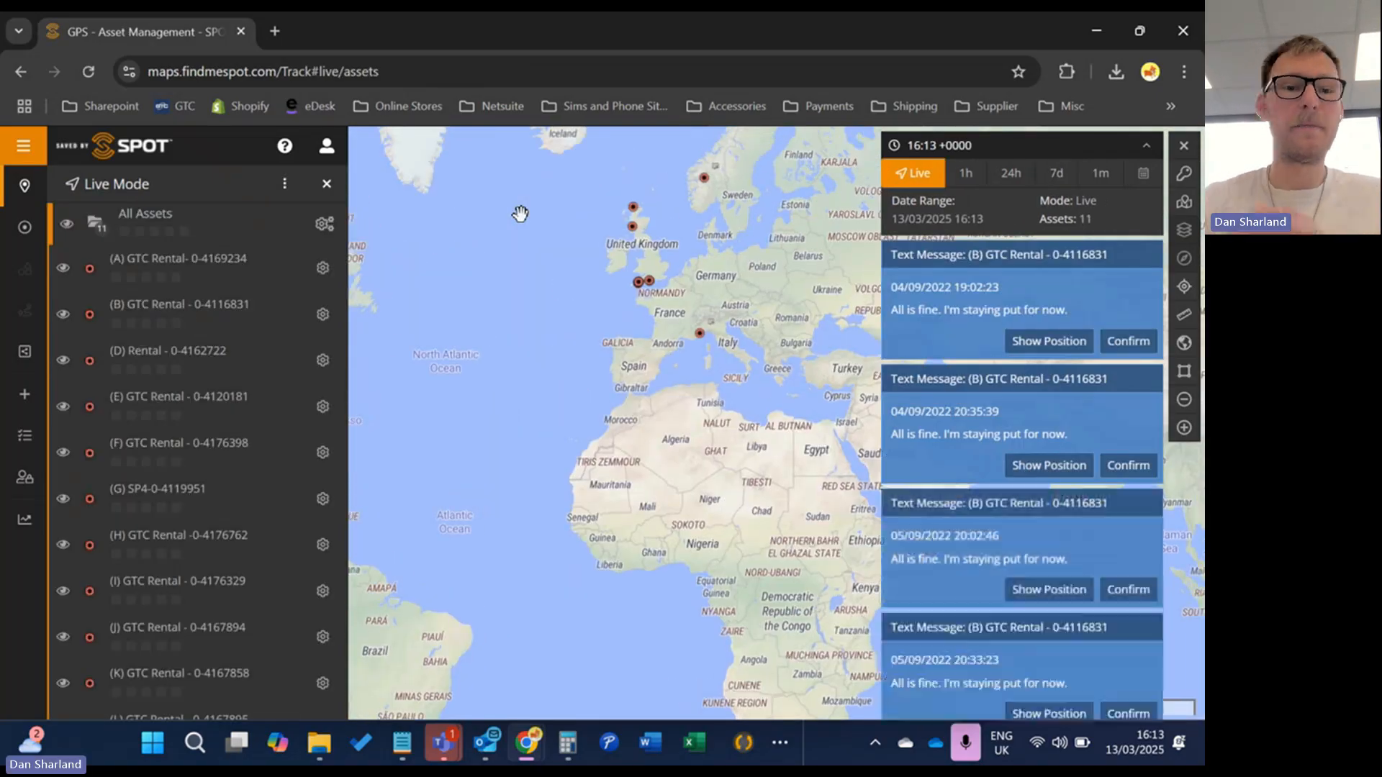
Show the (D) Rental tracker's latest fix: 09/03/2025 16:06:52 in Scotland, 2.1 mph
scroll(637, 221, "up", 1)
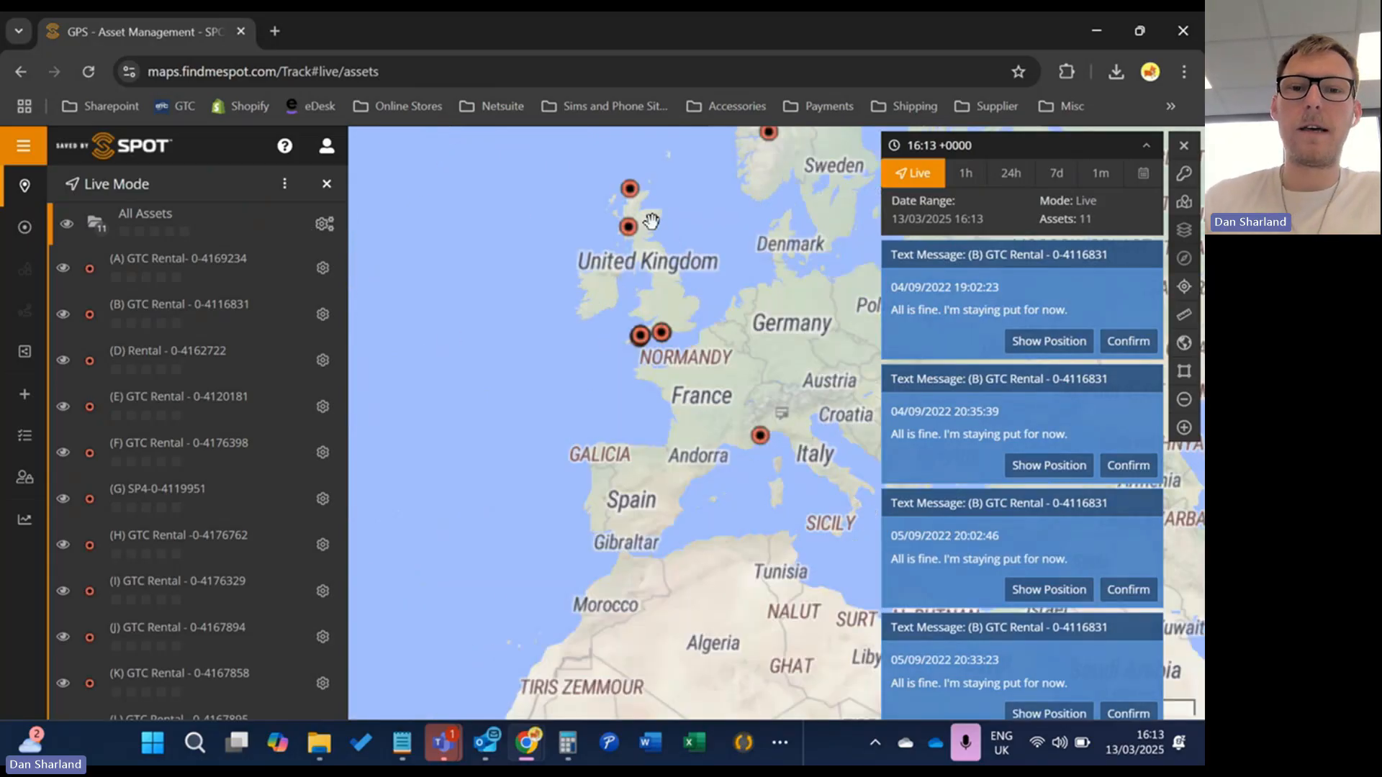
scroll(675, 277, "up", 1)
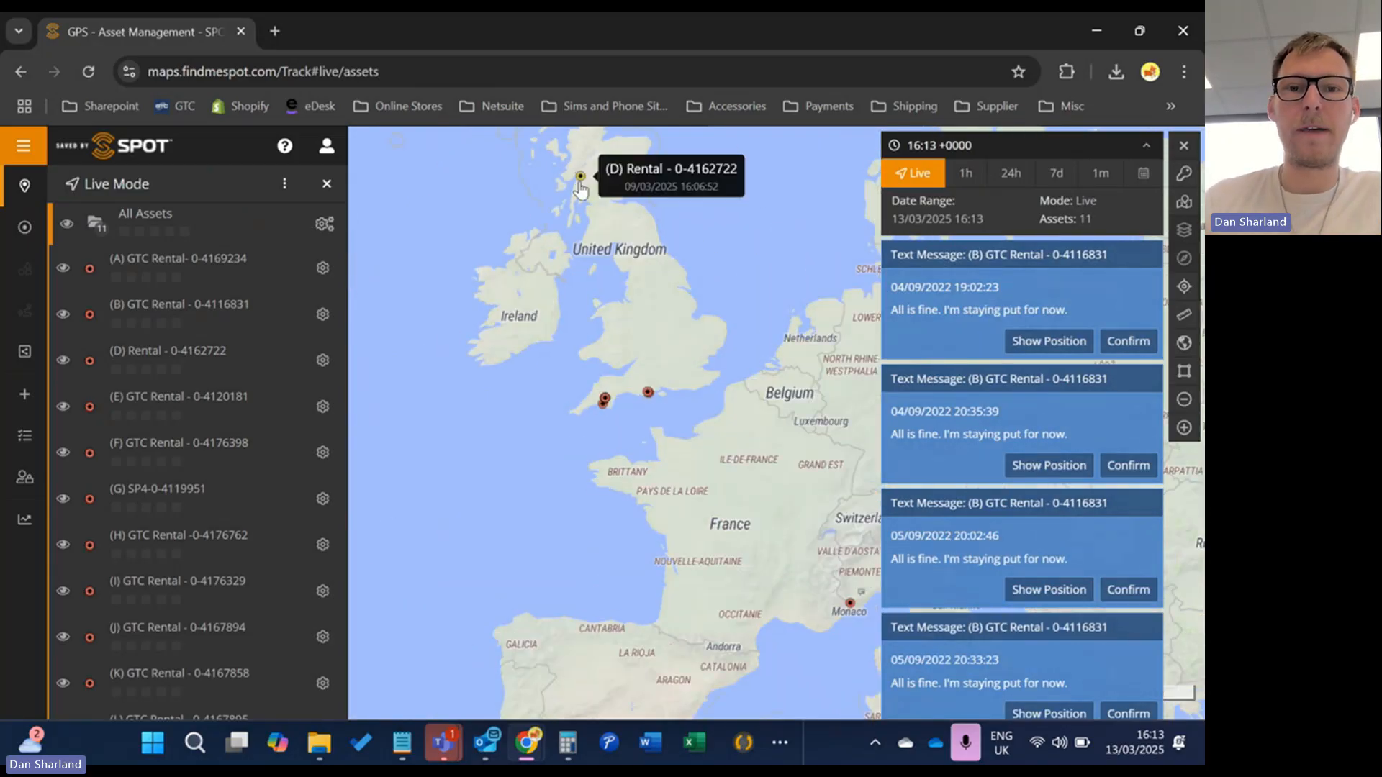
left_click(583, 176)
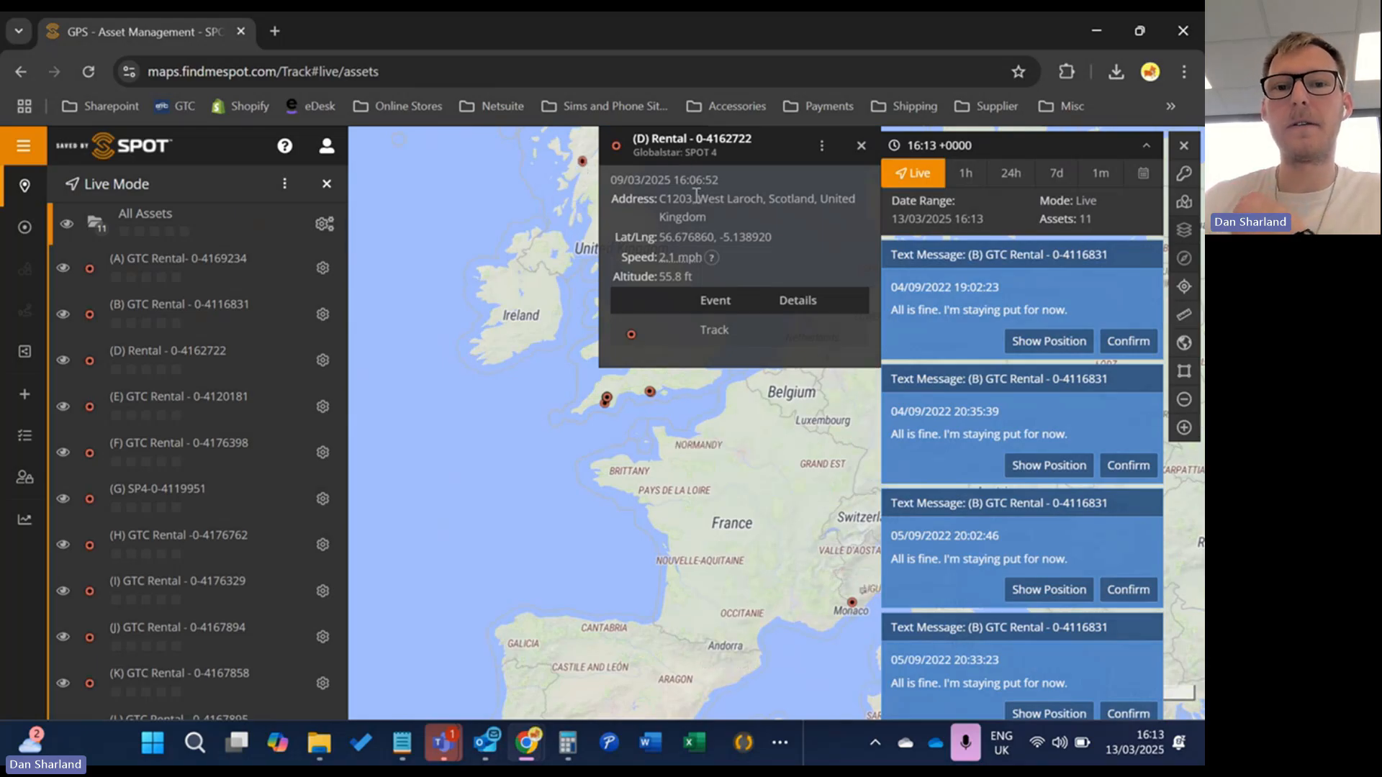
mouse_move(661, 257)
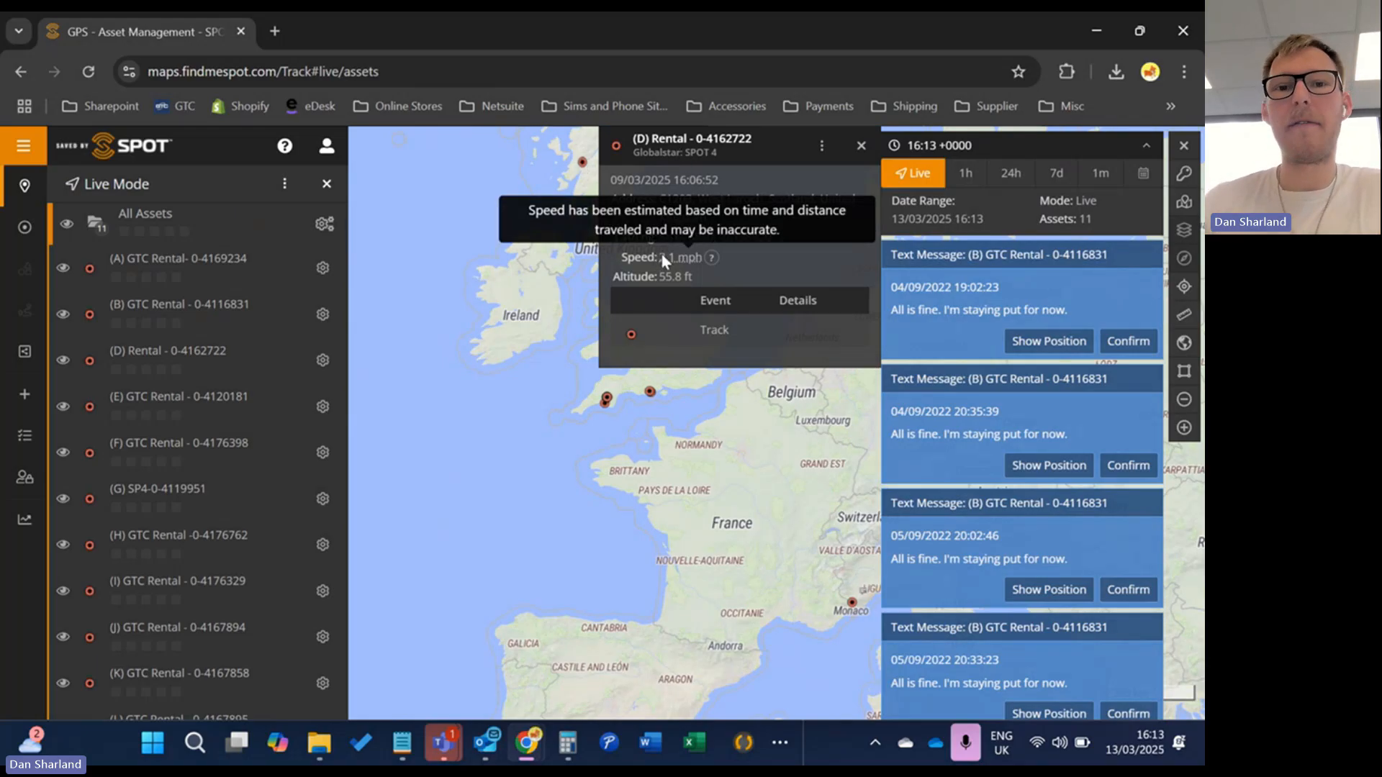
left_click_drag(490, 248, 484, 251)
left_click(861, 145)
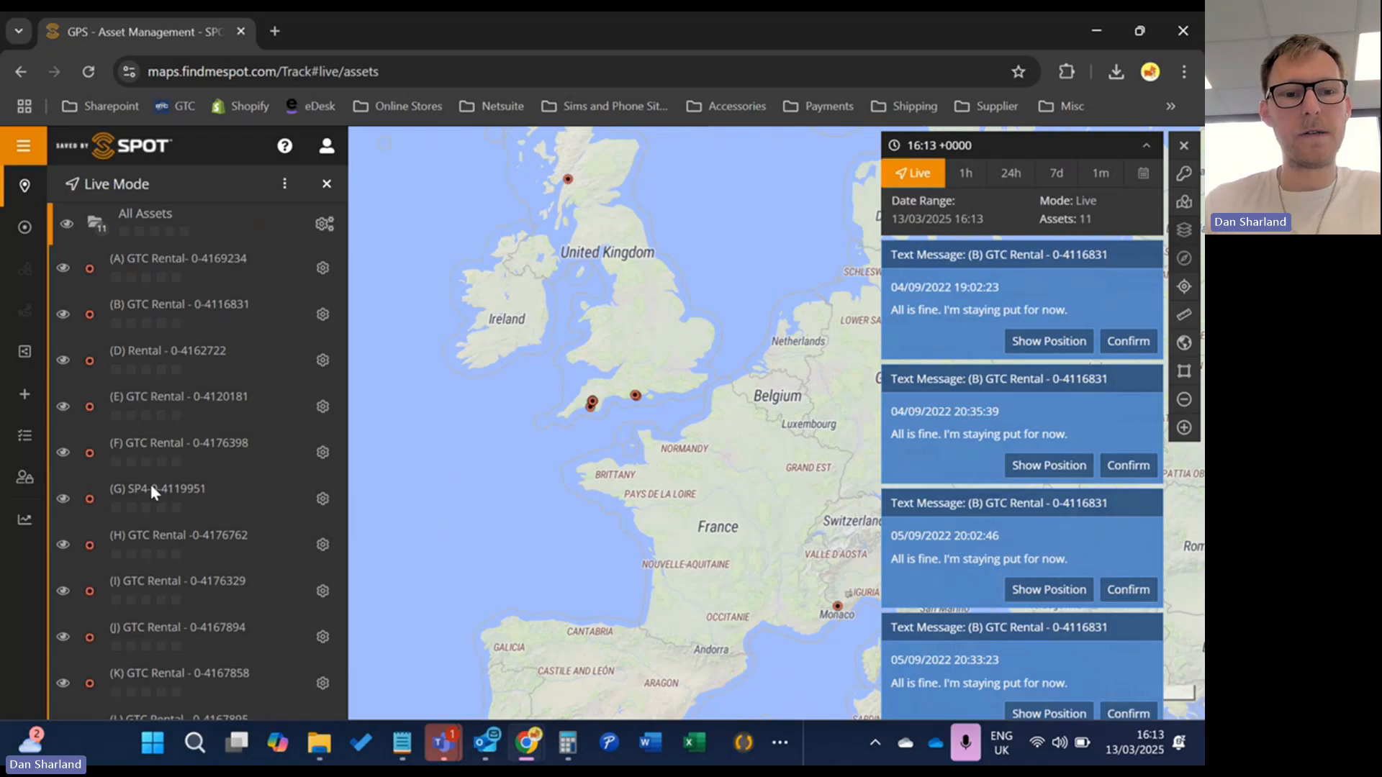
left_click(198, 491)
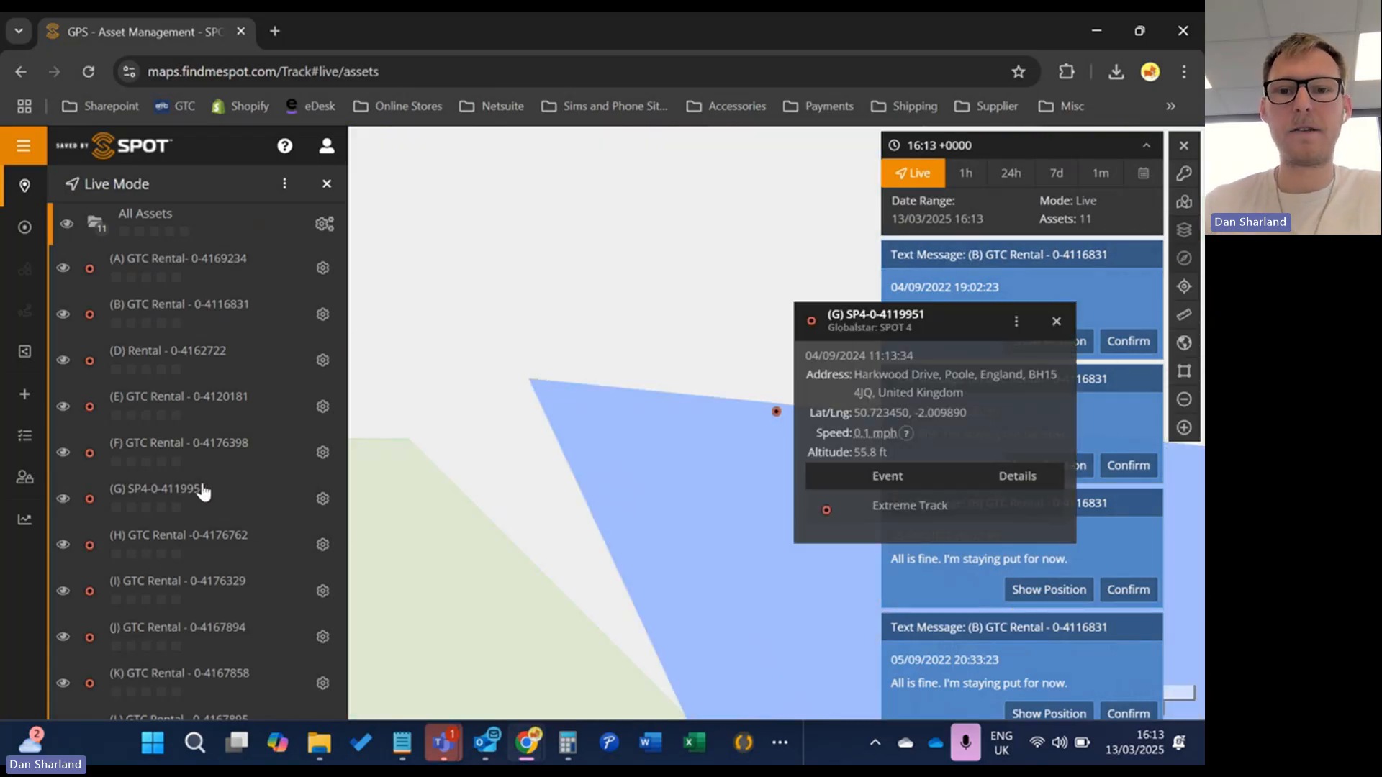
left_click(209, 349)
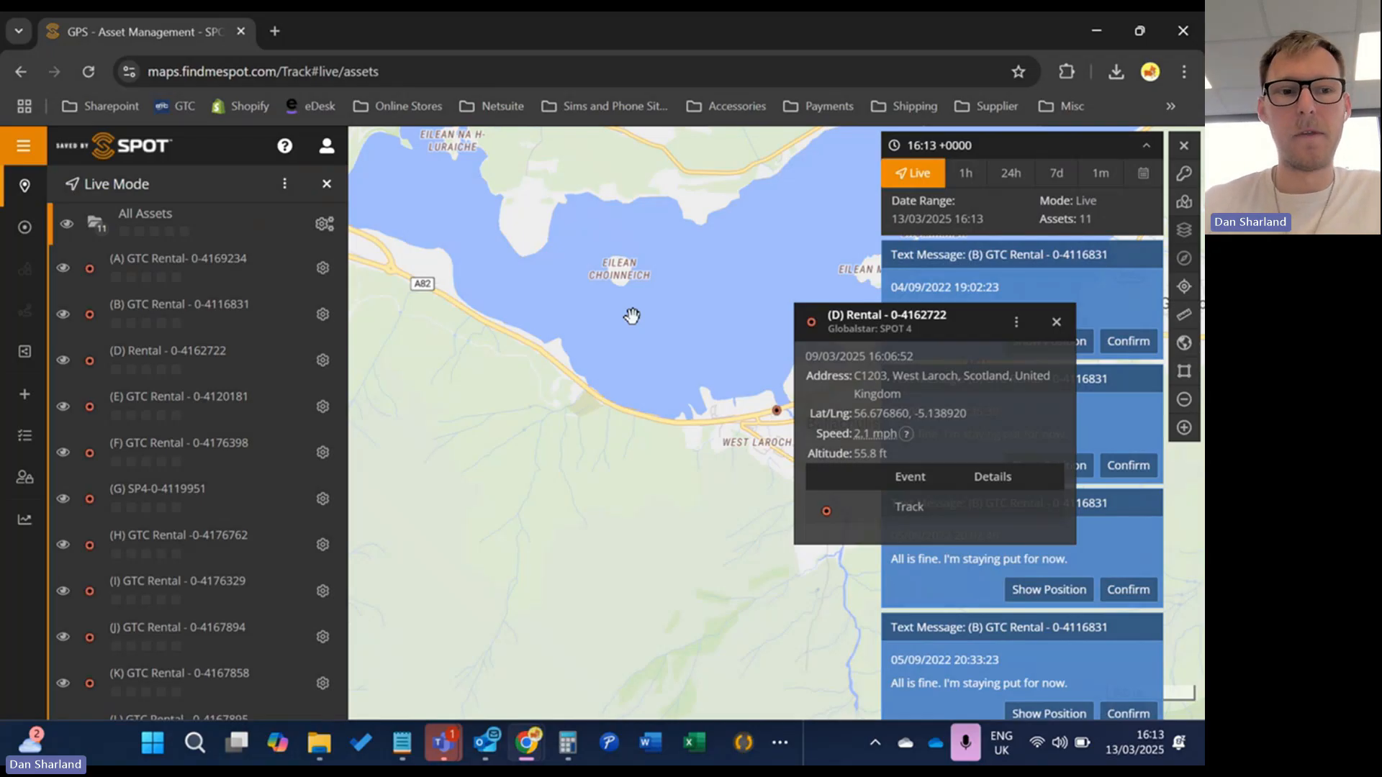
Start a new shared view named 'Test device'
left_click(34, 398)
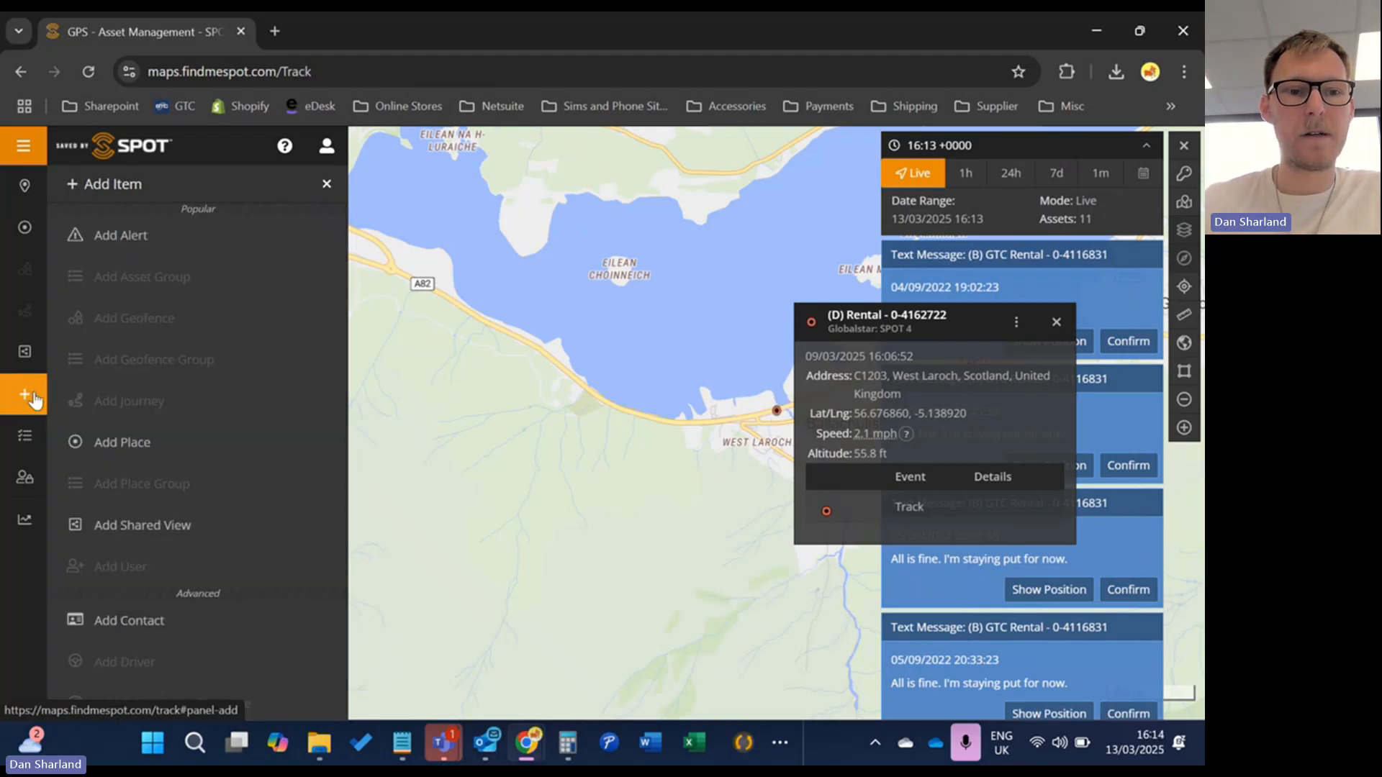
left_click(165, 531)
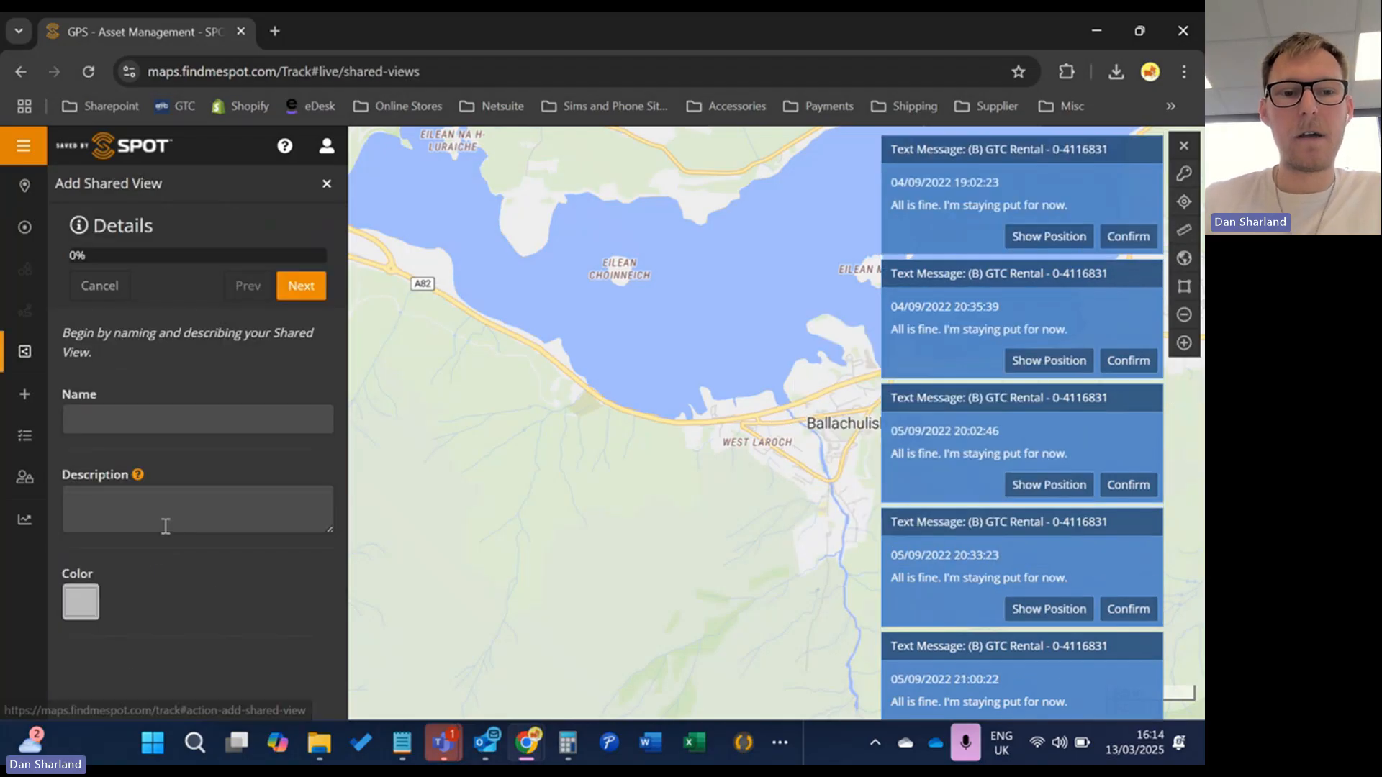
left_click(199, 425)
type("Test")
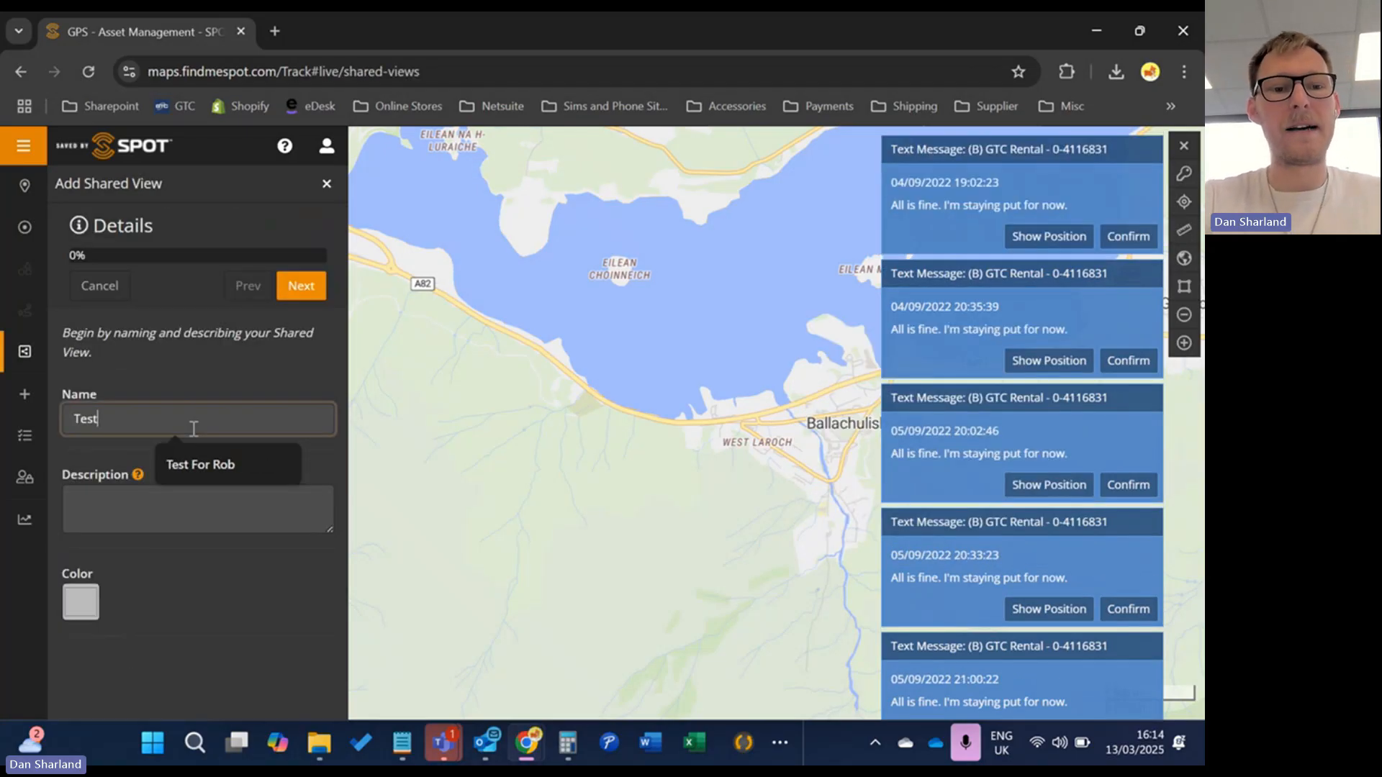
type(" devuice")
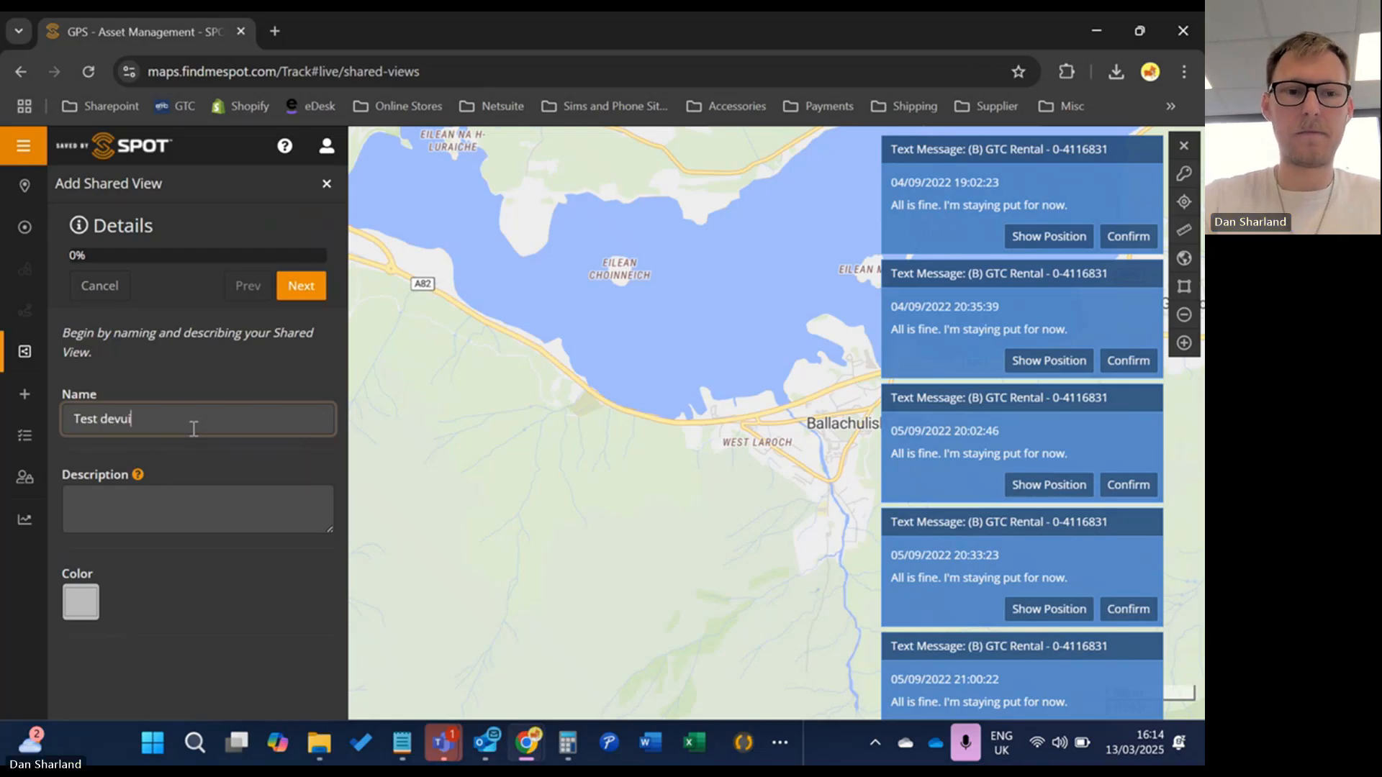
key("BackSpace")
key("BackSpace")
key("BackSpace")
type("ice")
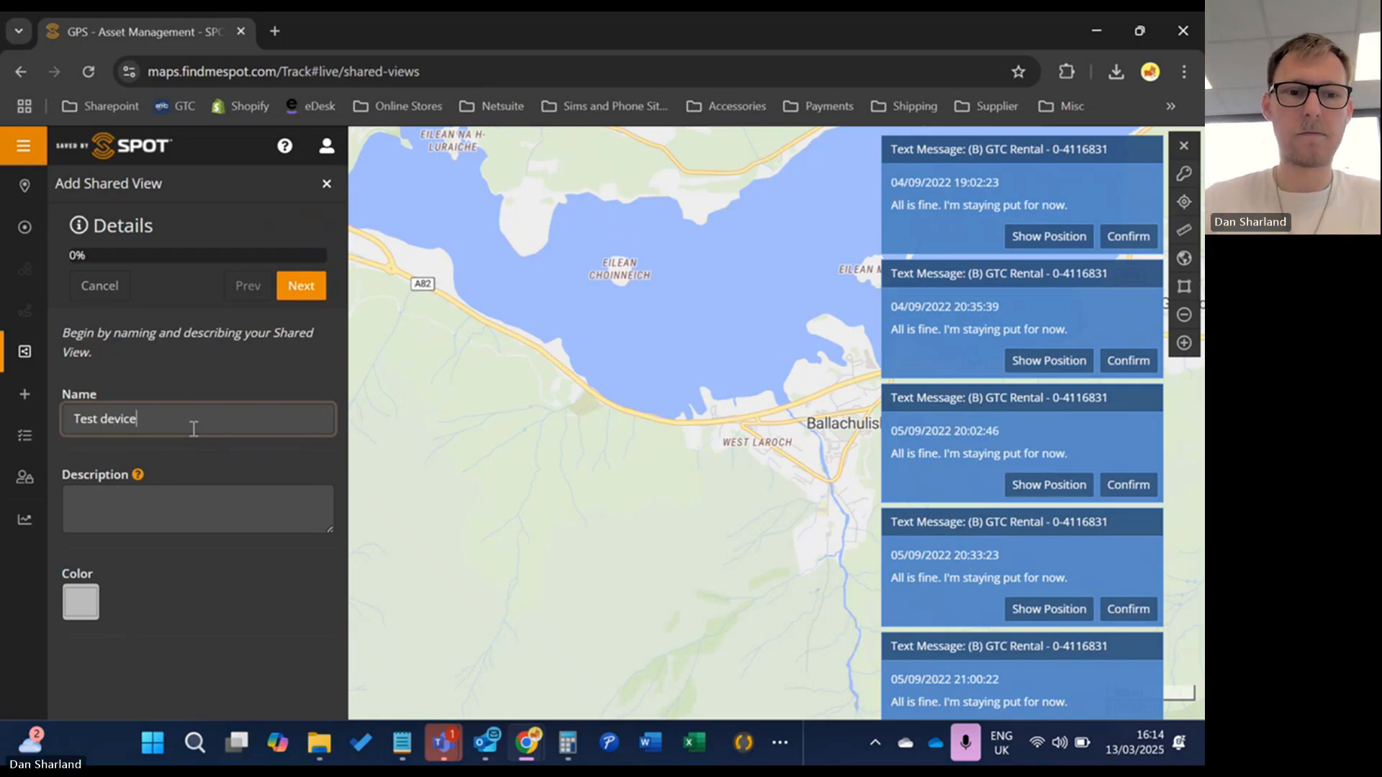
left_click(303, 302)
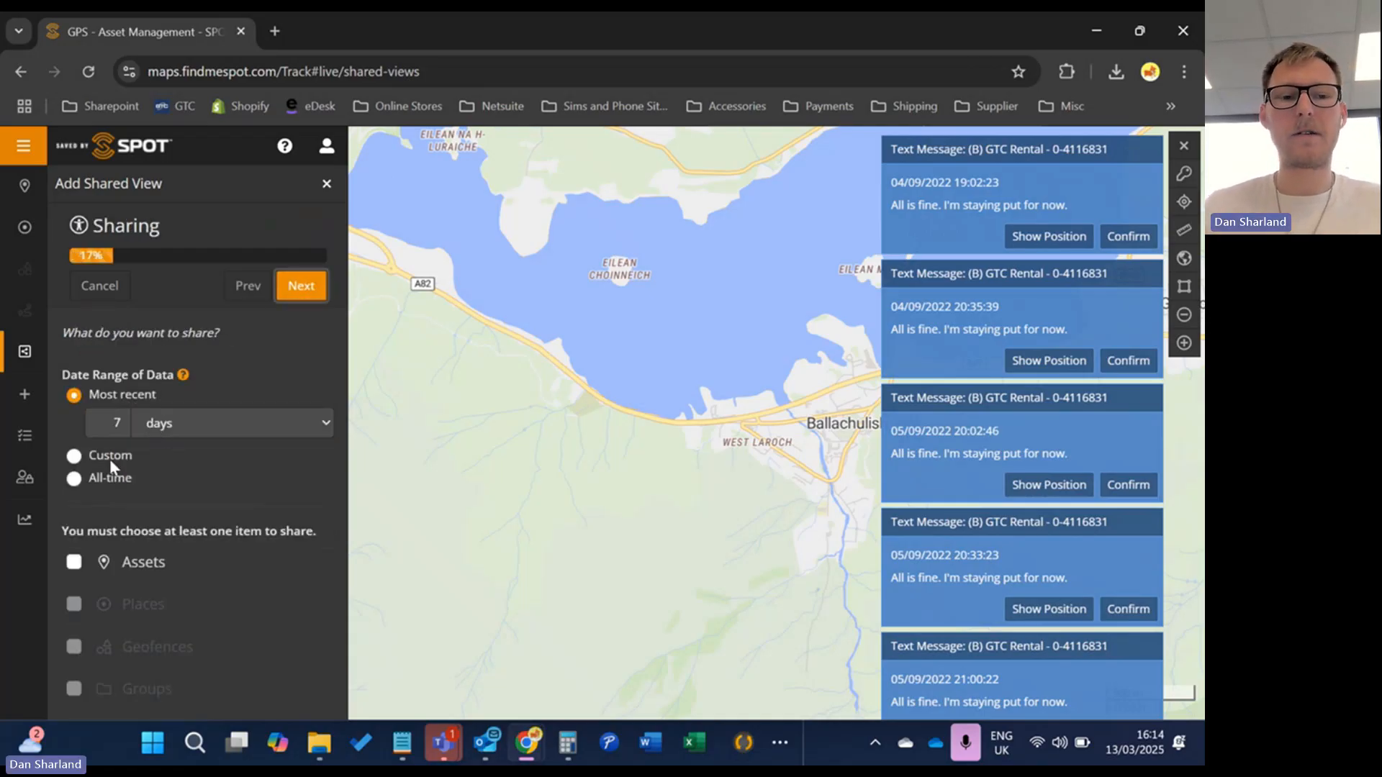
Give it a Custom date range and share assets (A) GTC Rental, (B) GTC Rental and (D) Rental
left_click(76, 478)
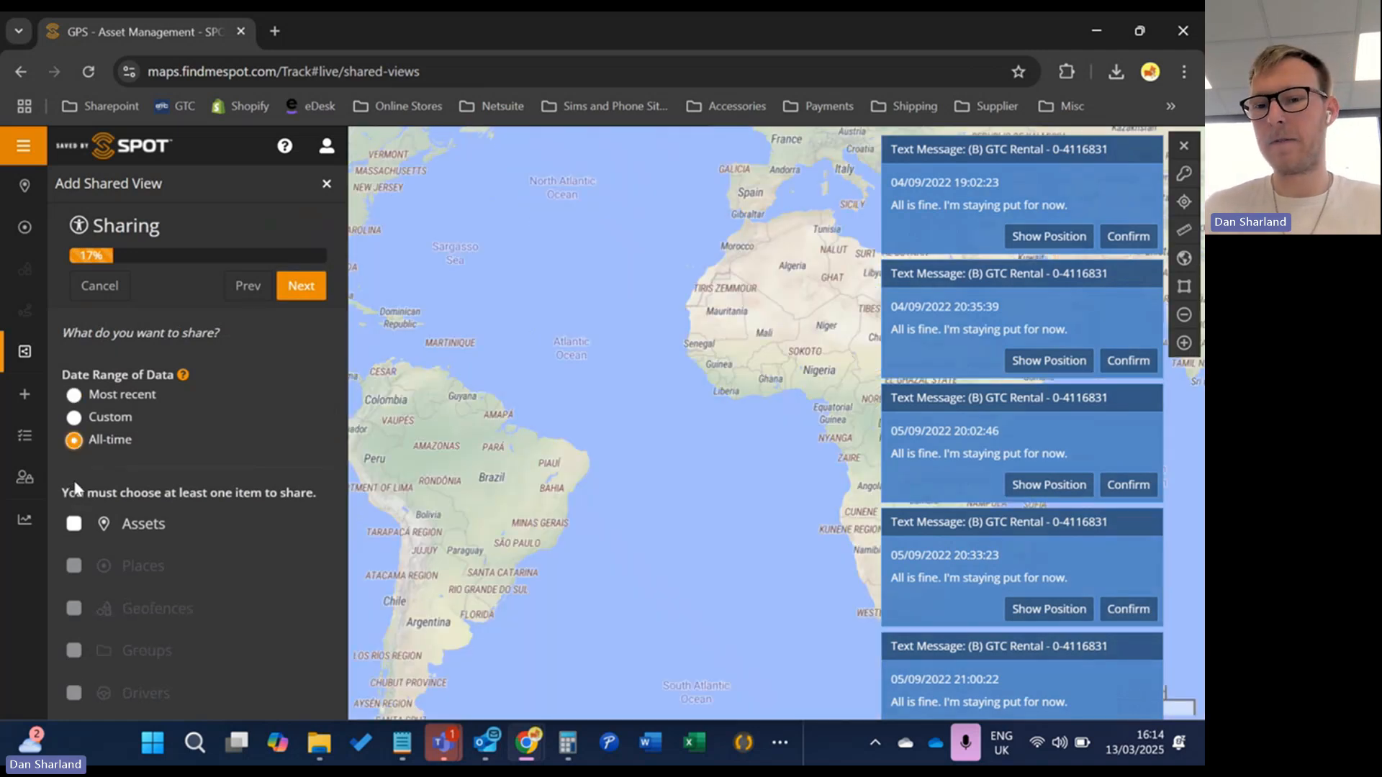
double_click(74, 421)
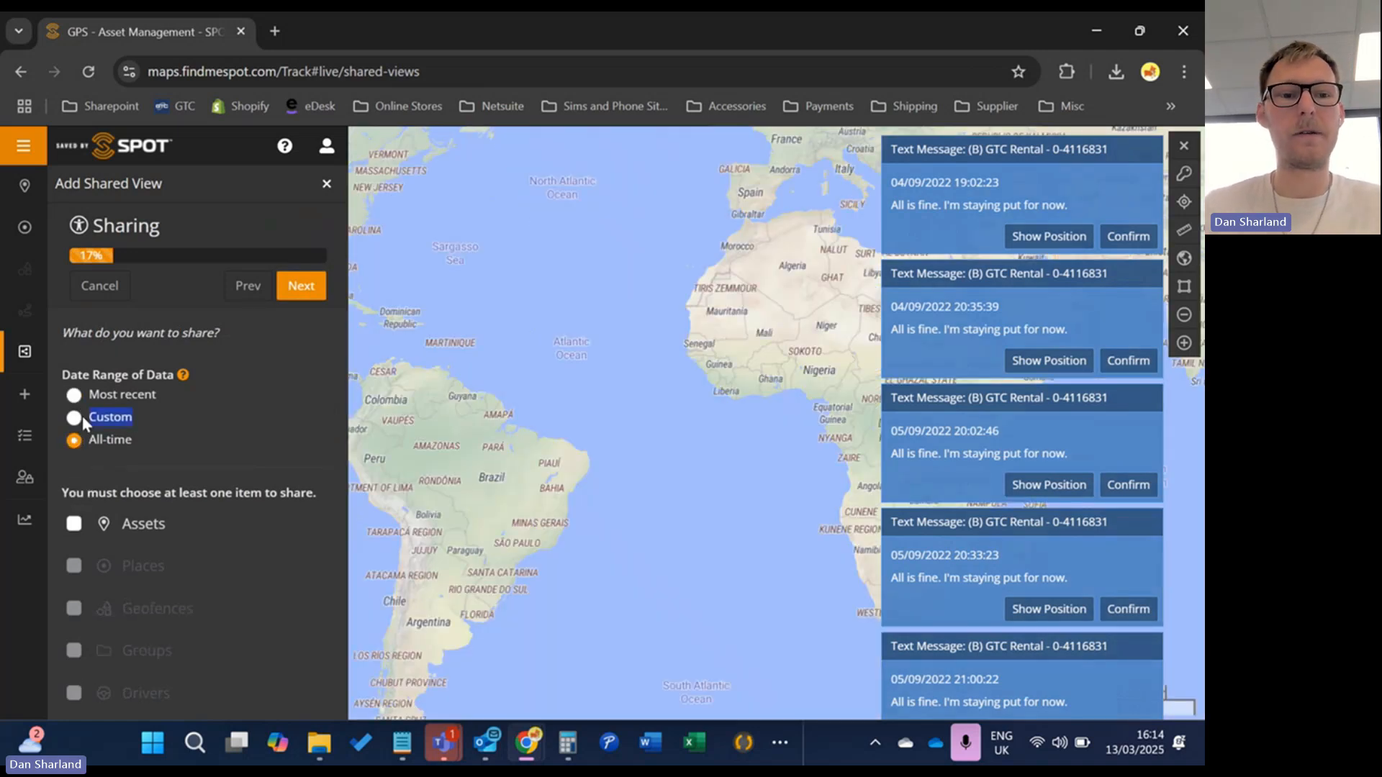
left_click(75, 423)
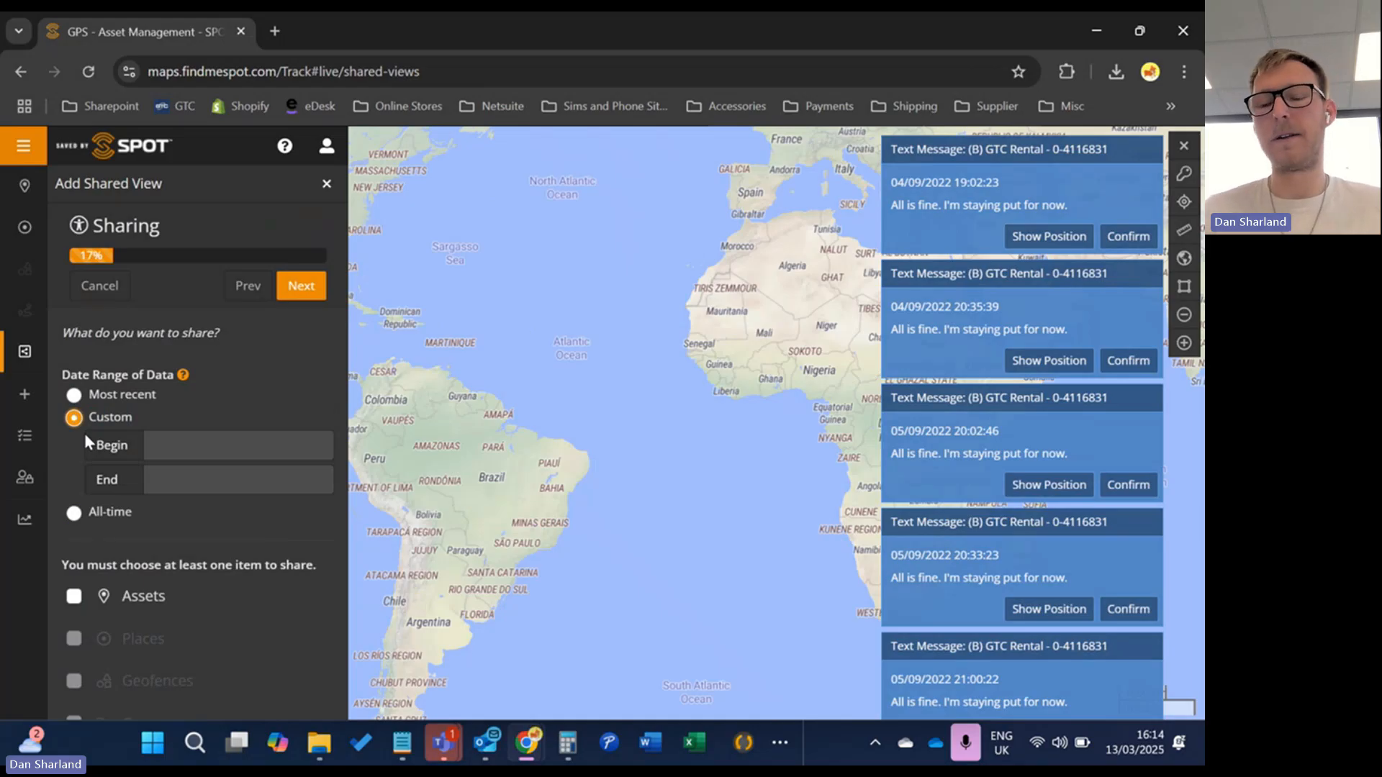
scroll(107, 495, "down", 1)
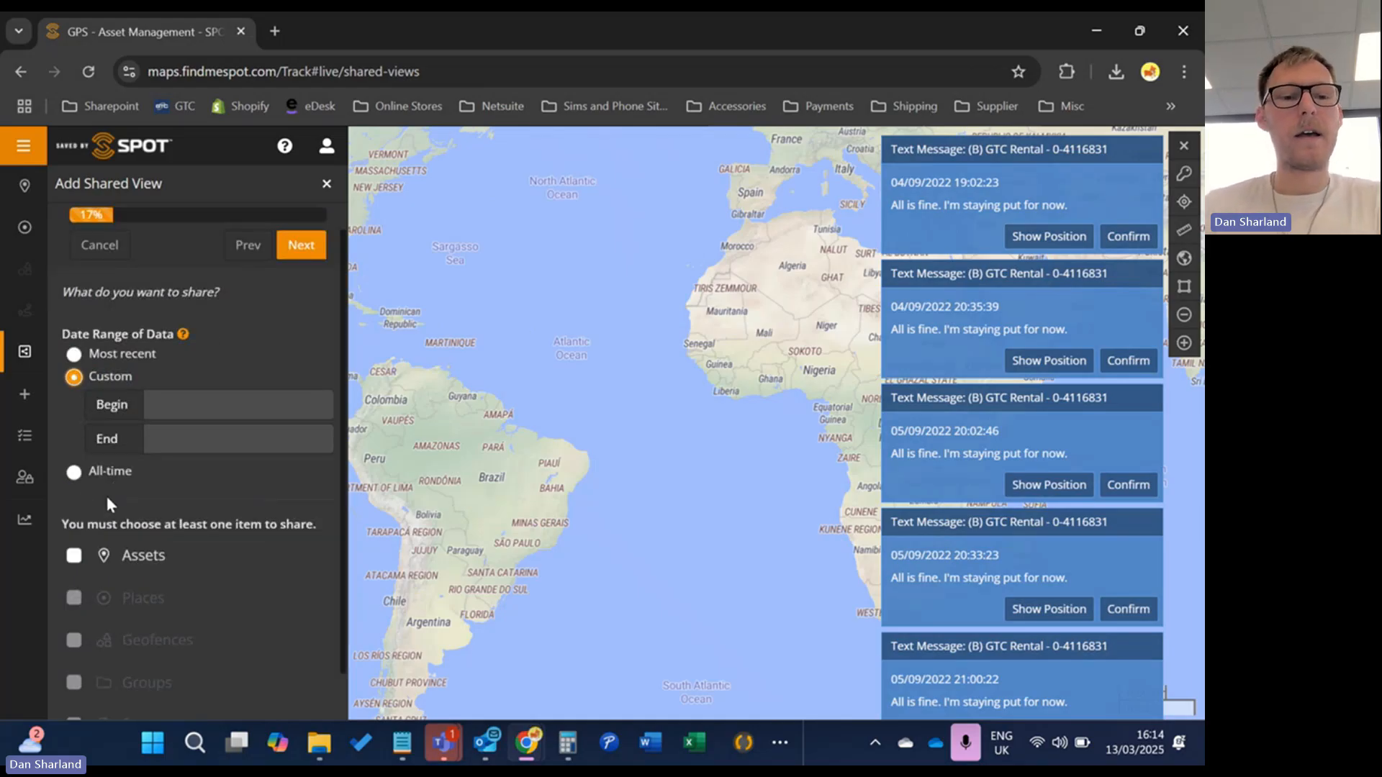
left_click(74, 518)
scroll(177, 450, "down", 2)
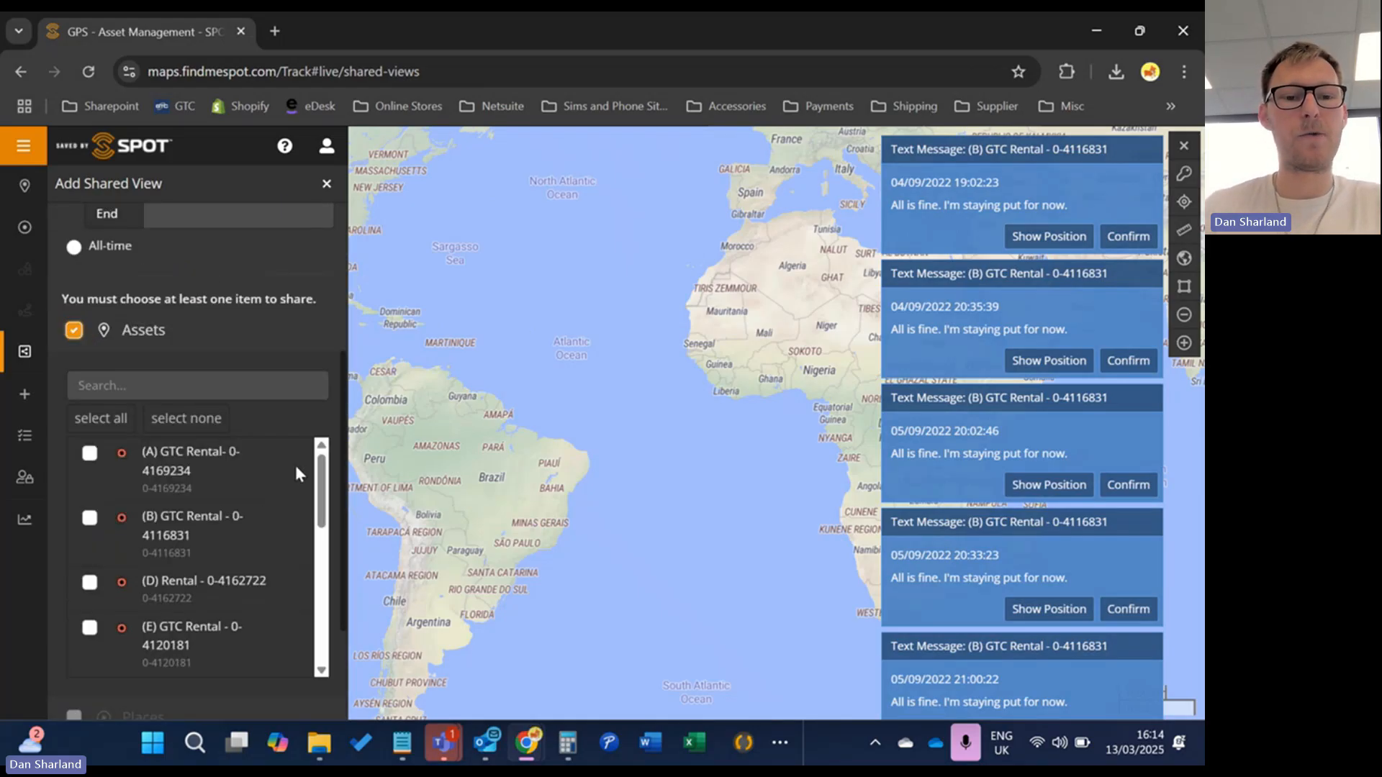
left_click(90, 455)
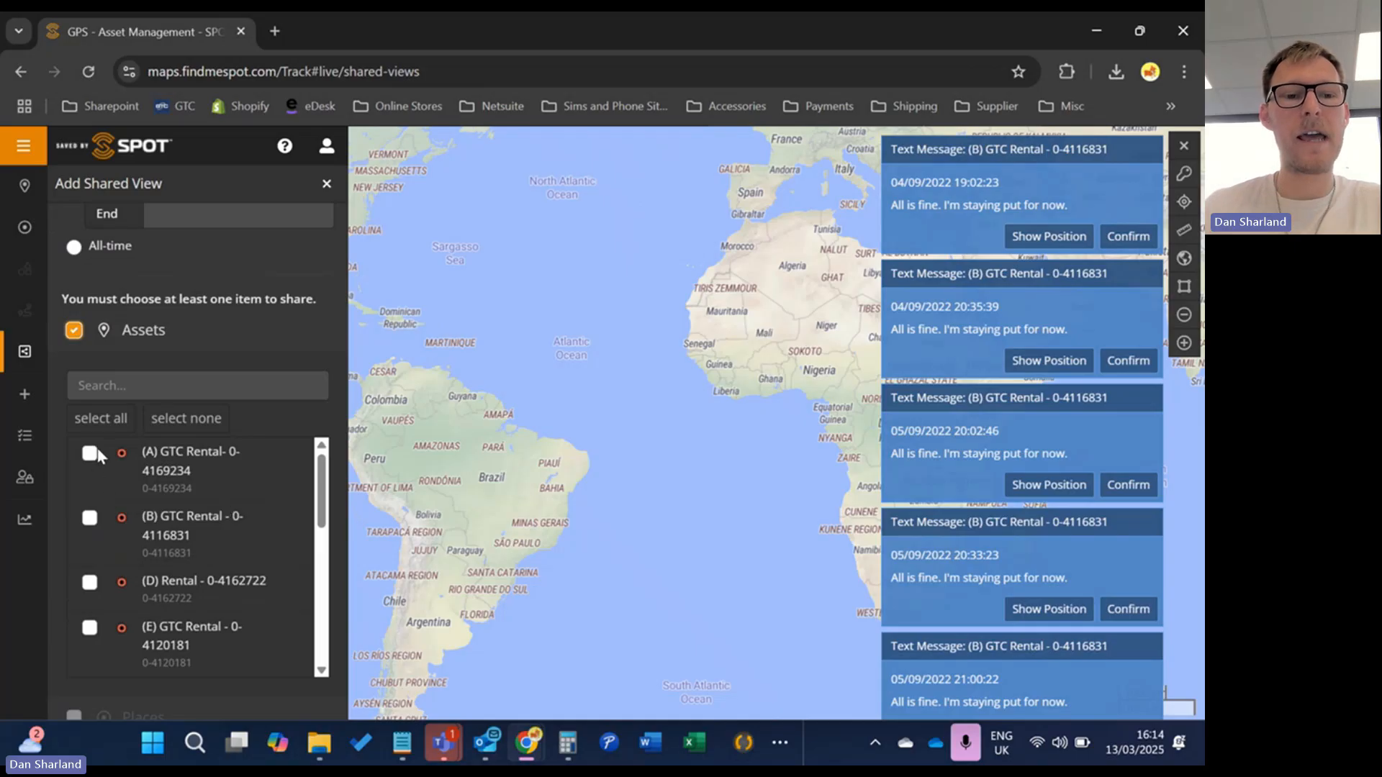
left_click(89, 518)
left_click(91, 582)
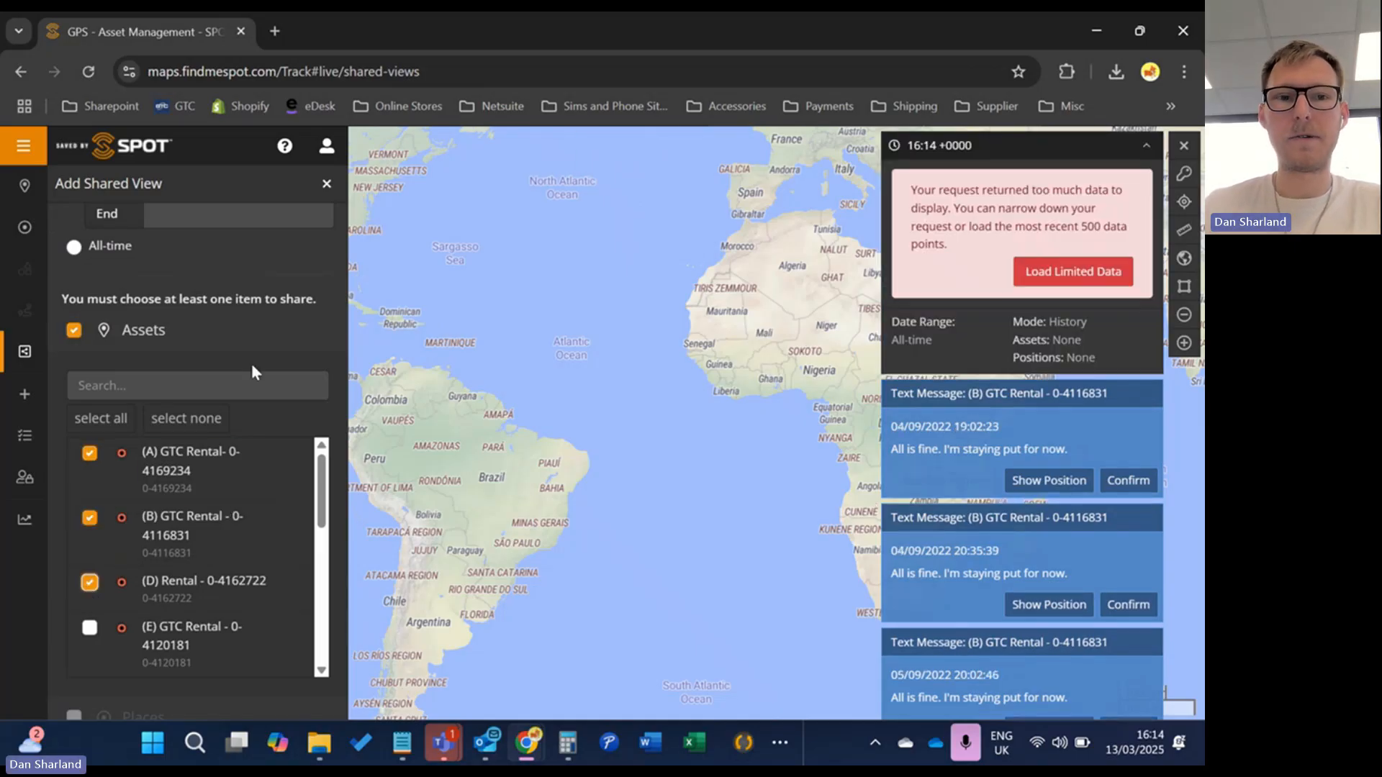
scroll(226, 358, "up", 3)
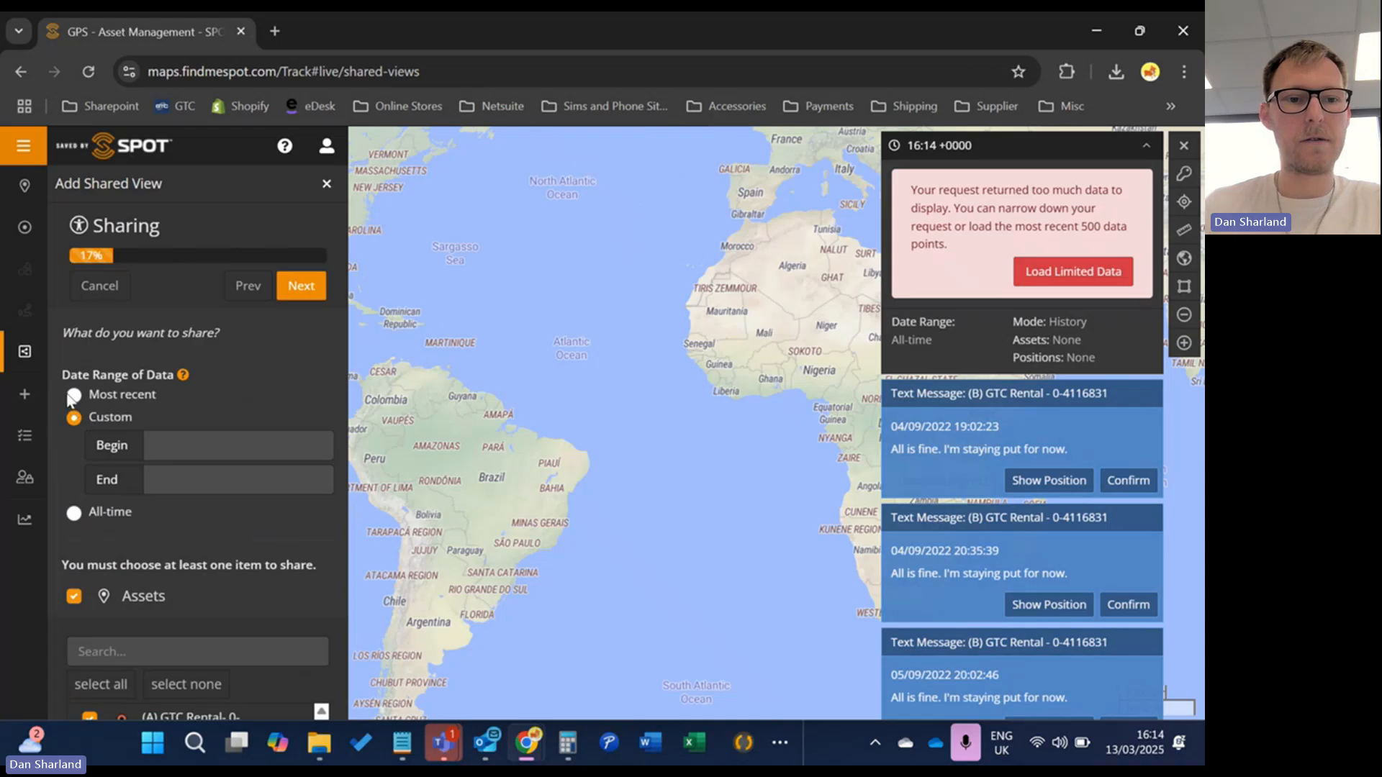
left_click(179, 439)
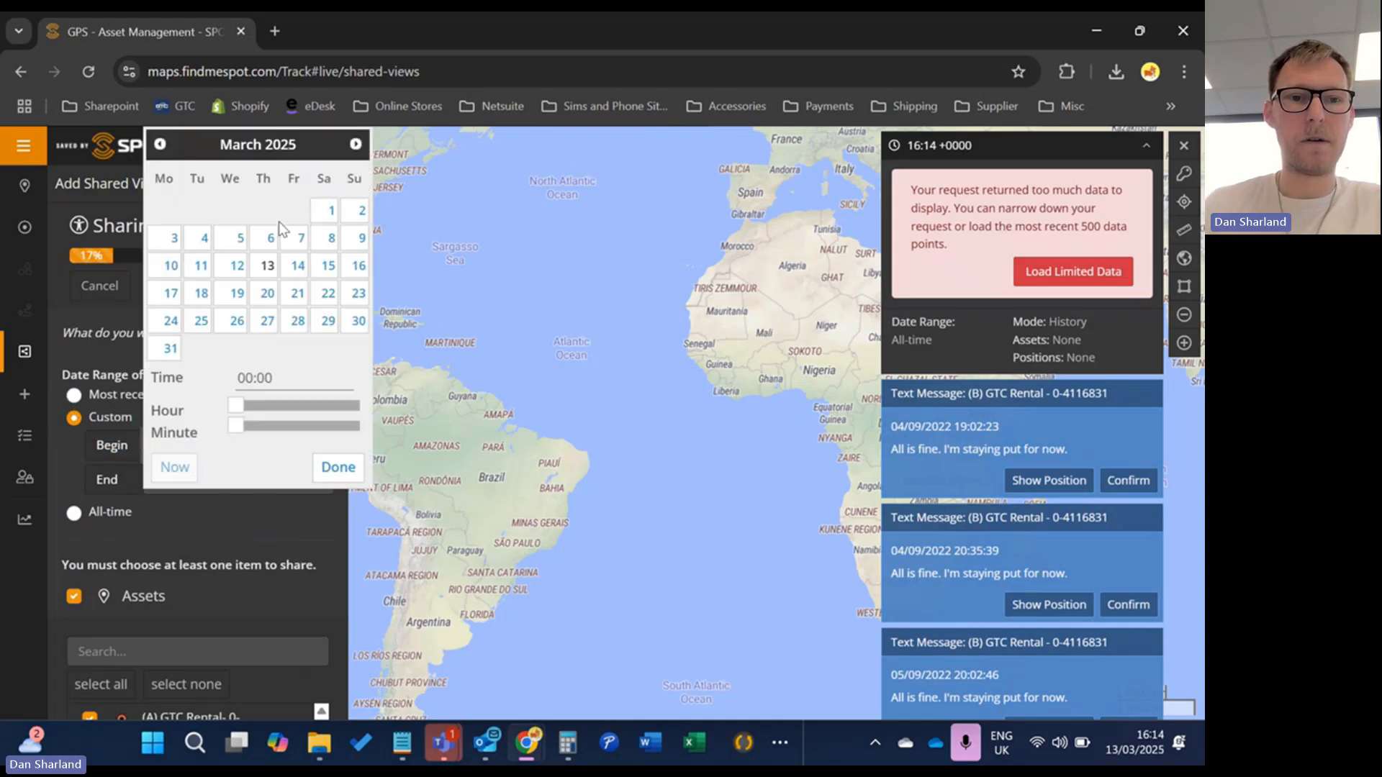
Set the shared view's range from 01/01/2025 00:00 to 13/03/2025 23:59
left_click(160, 144)
left_click(160, 144)
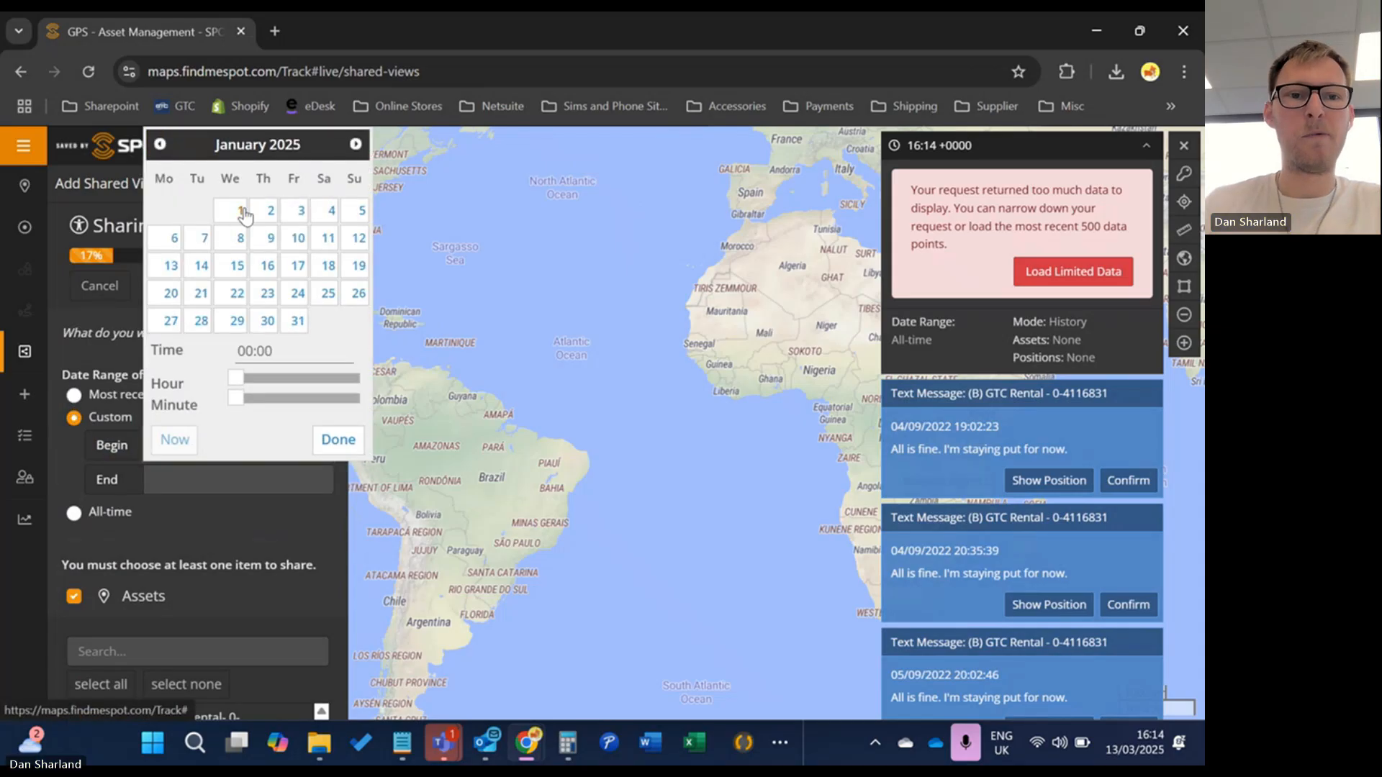
left_click(355, 145)
left_click(355, 145)
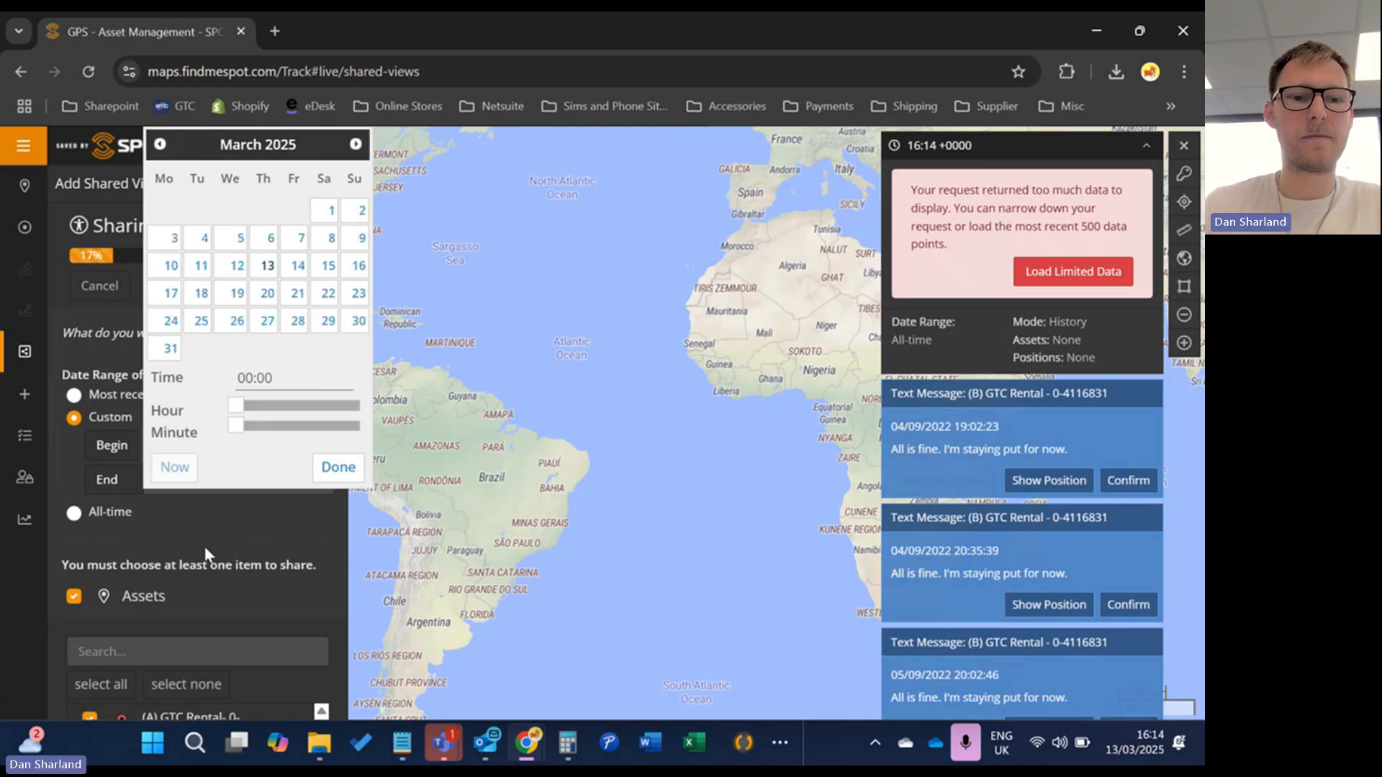
left_click(338, 439)
left_click(231, 481)
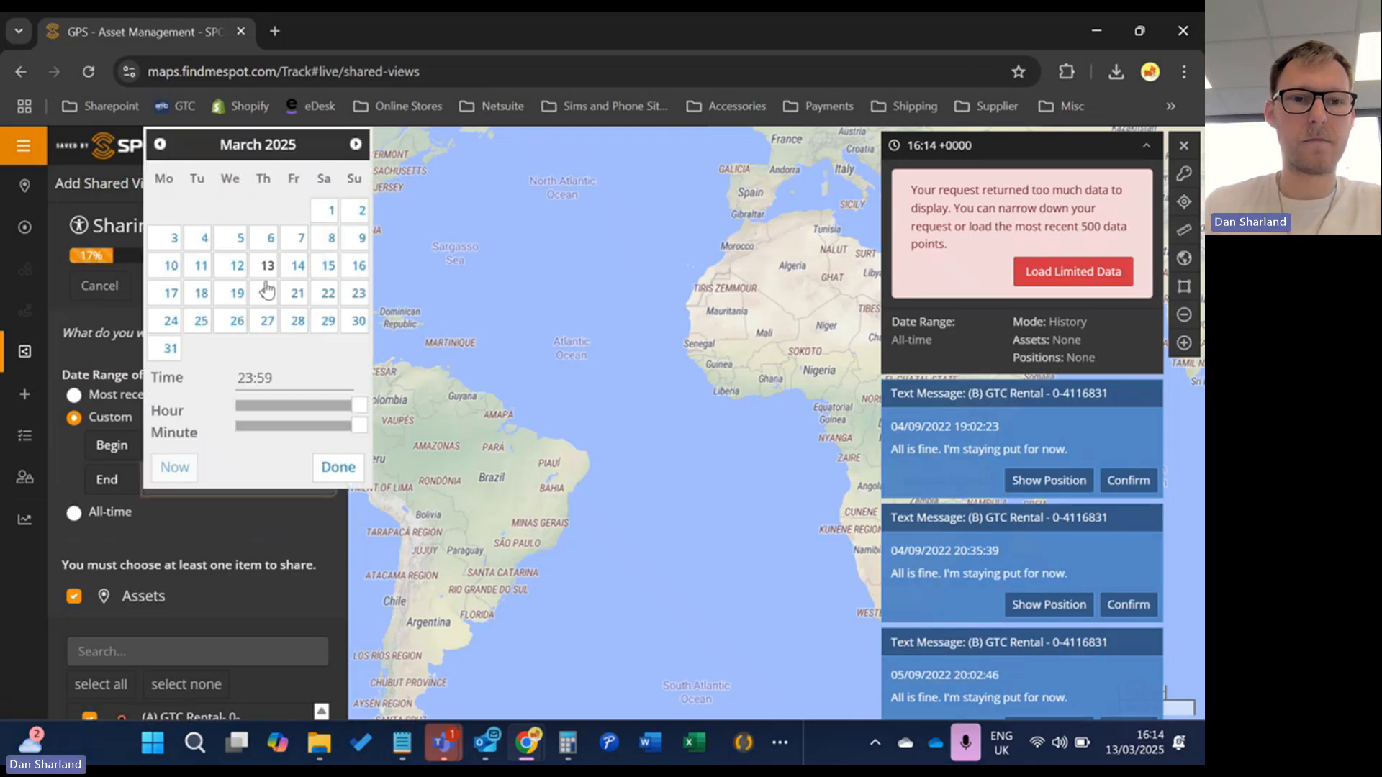
left_click(322, 468)
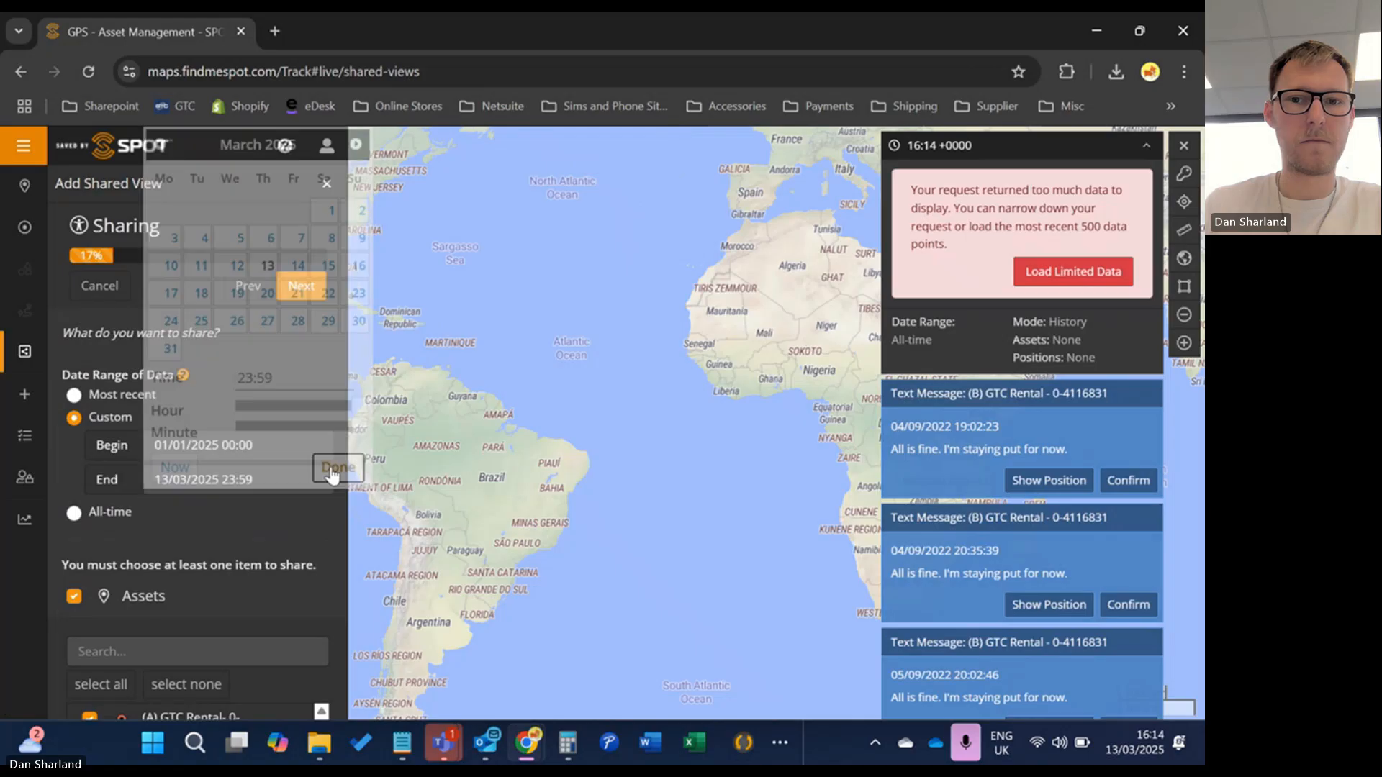
Load only the latest 500 data points and recheck the begin date without changes
left_click(1057, 272)
left_click(259, 446)
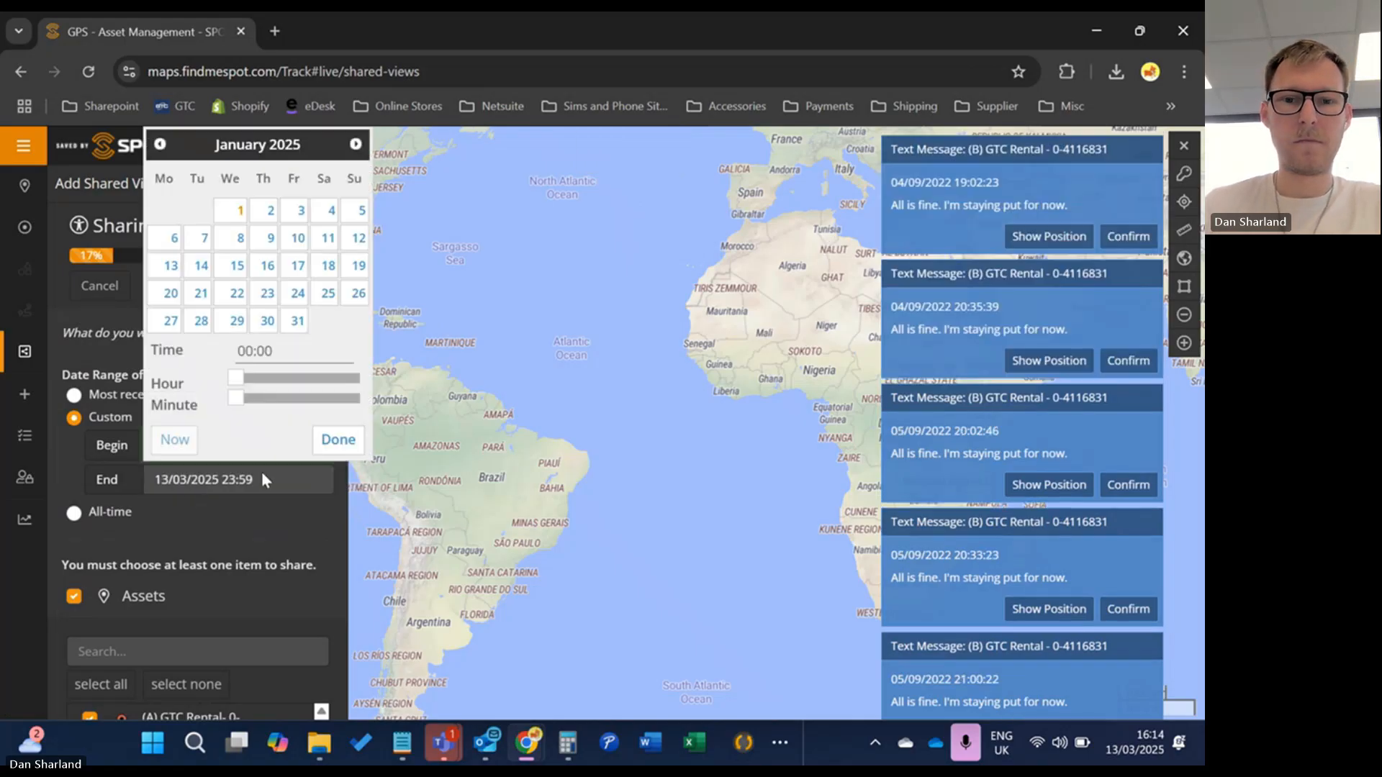
left_click(257, 529)
scroll(257, 528, "down", 5)
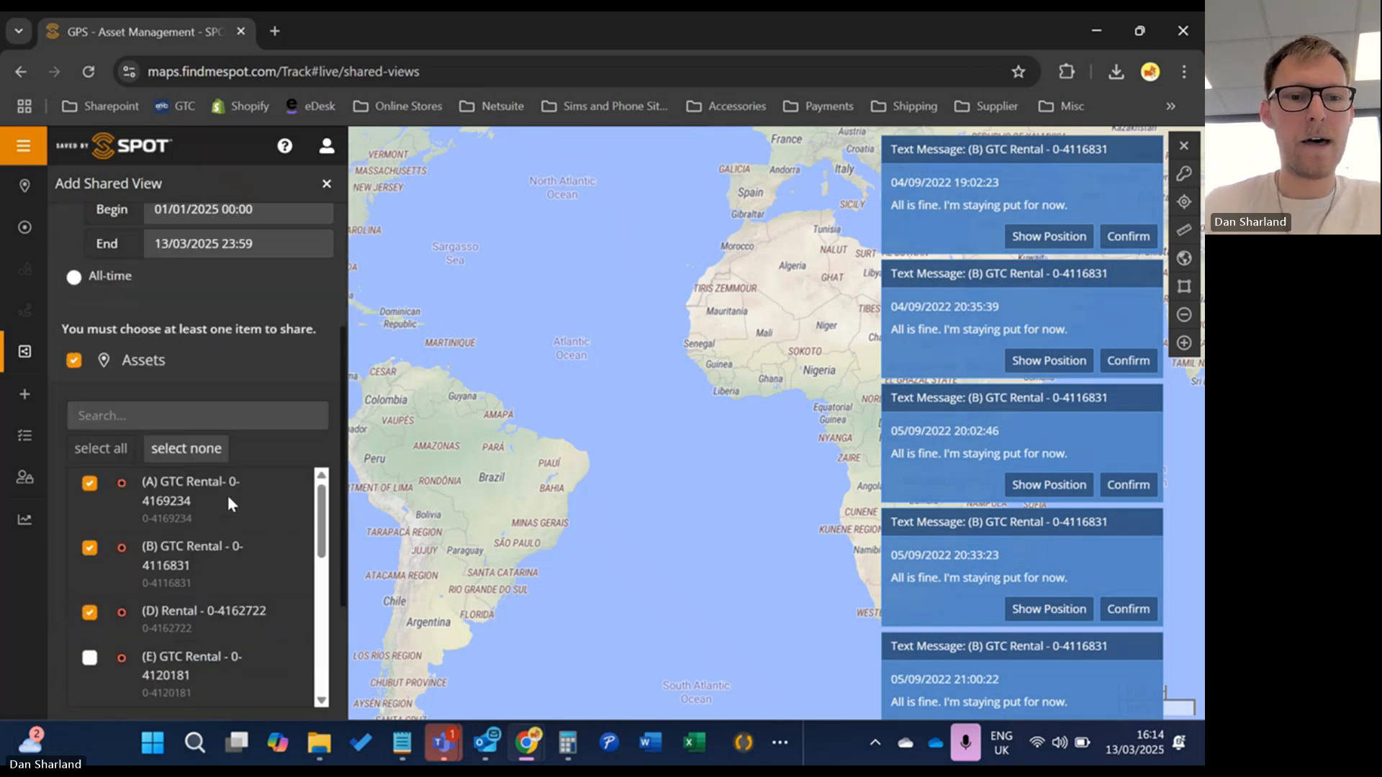
scroll(168, 395, "up", 5)
Keep the shared view Enabled and Public with expiration Never in its access controls
left_click(303, 290)
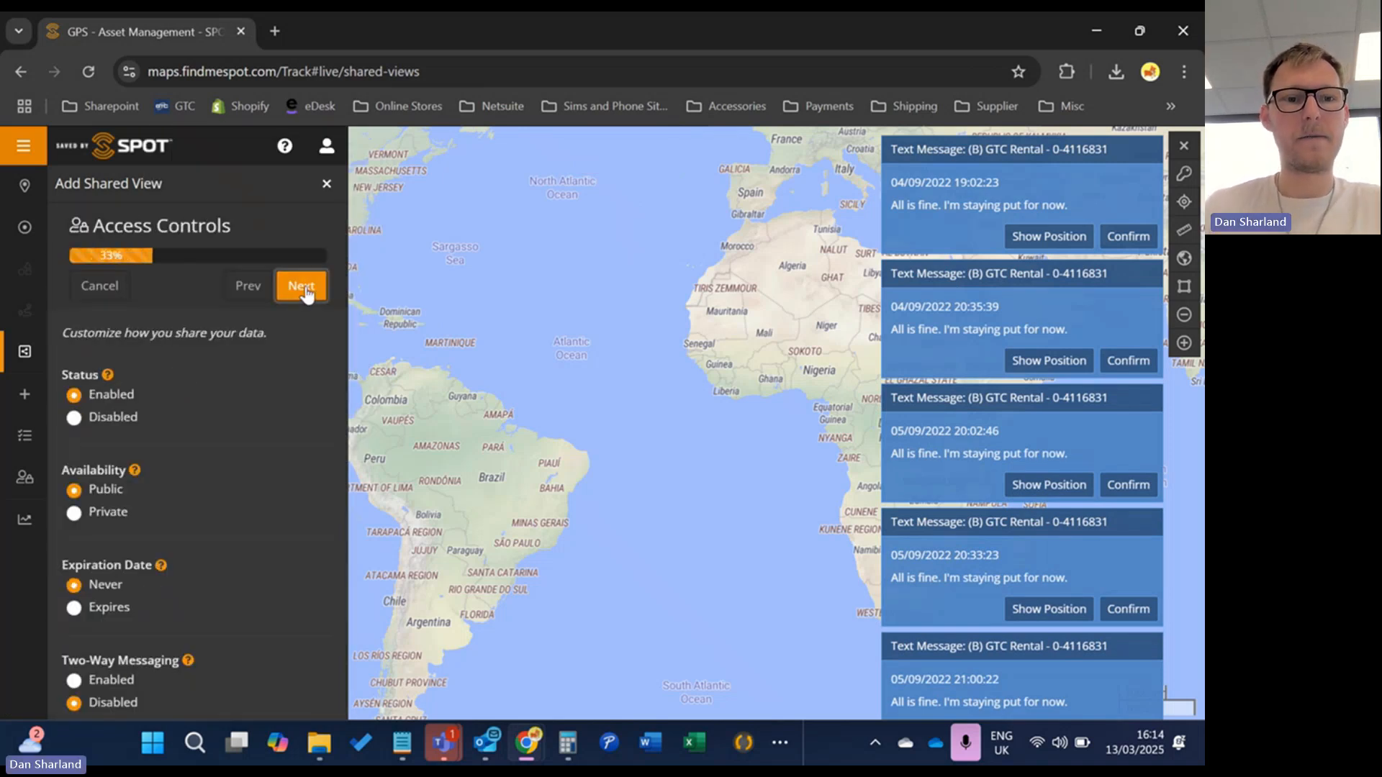
scroll(275, 410, "down", 1)
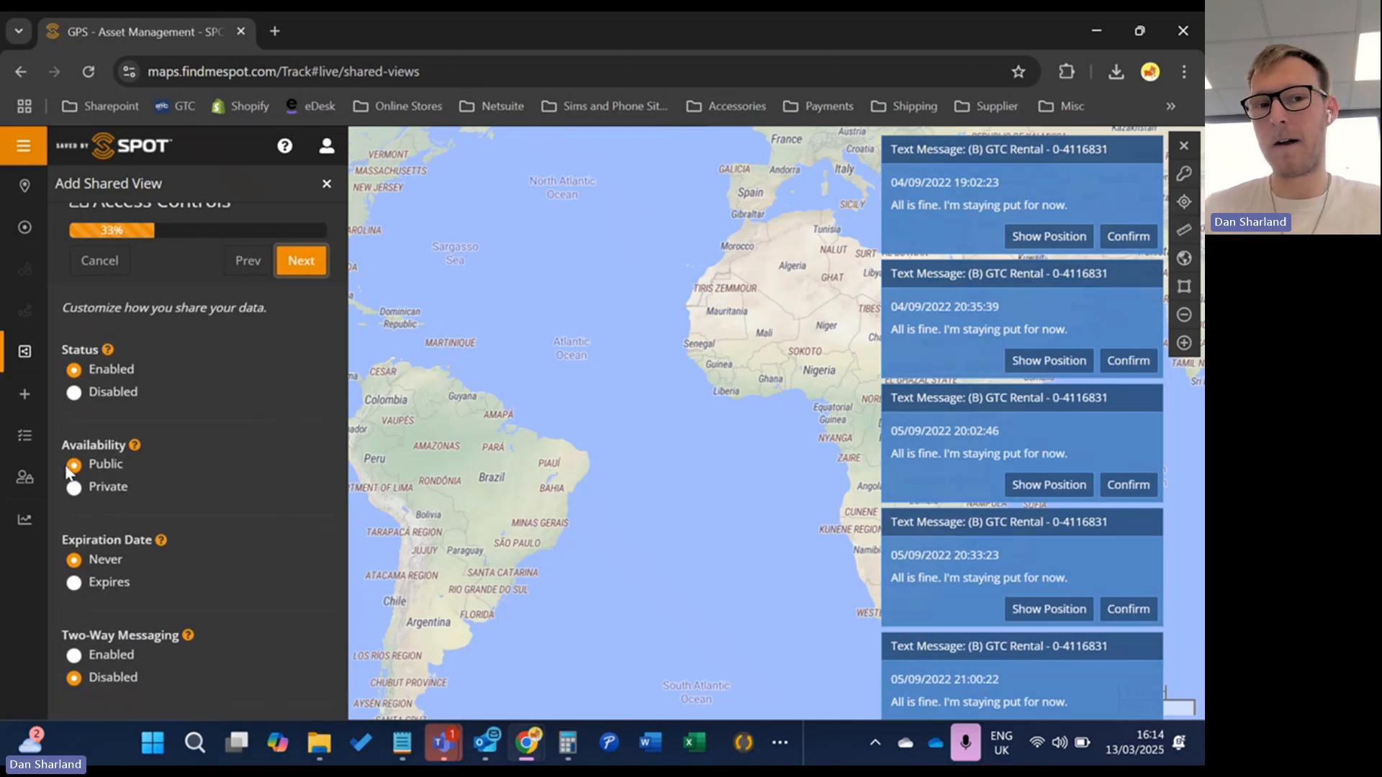
left_click(74, 488)
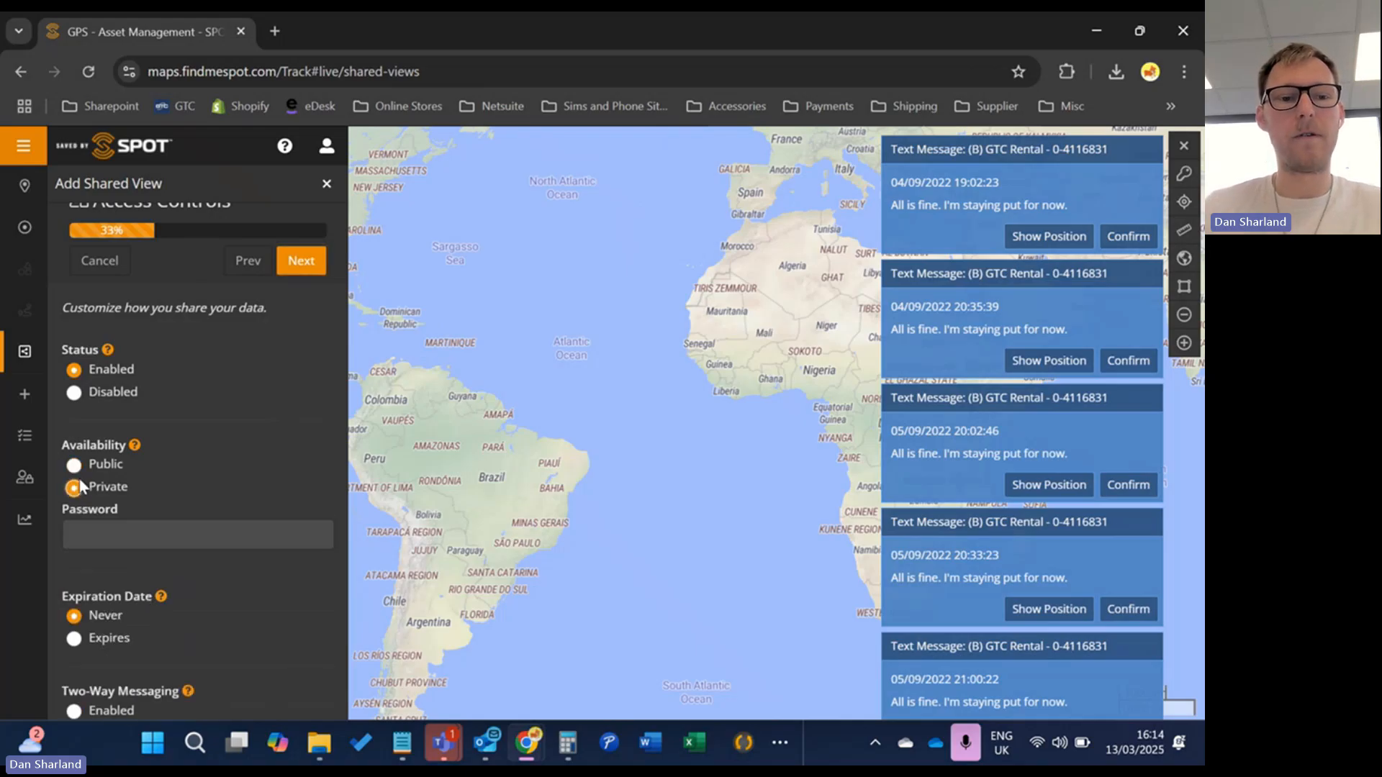
left_click(74, 467)
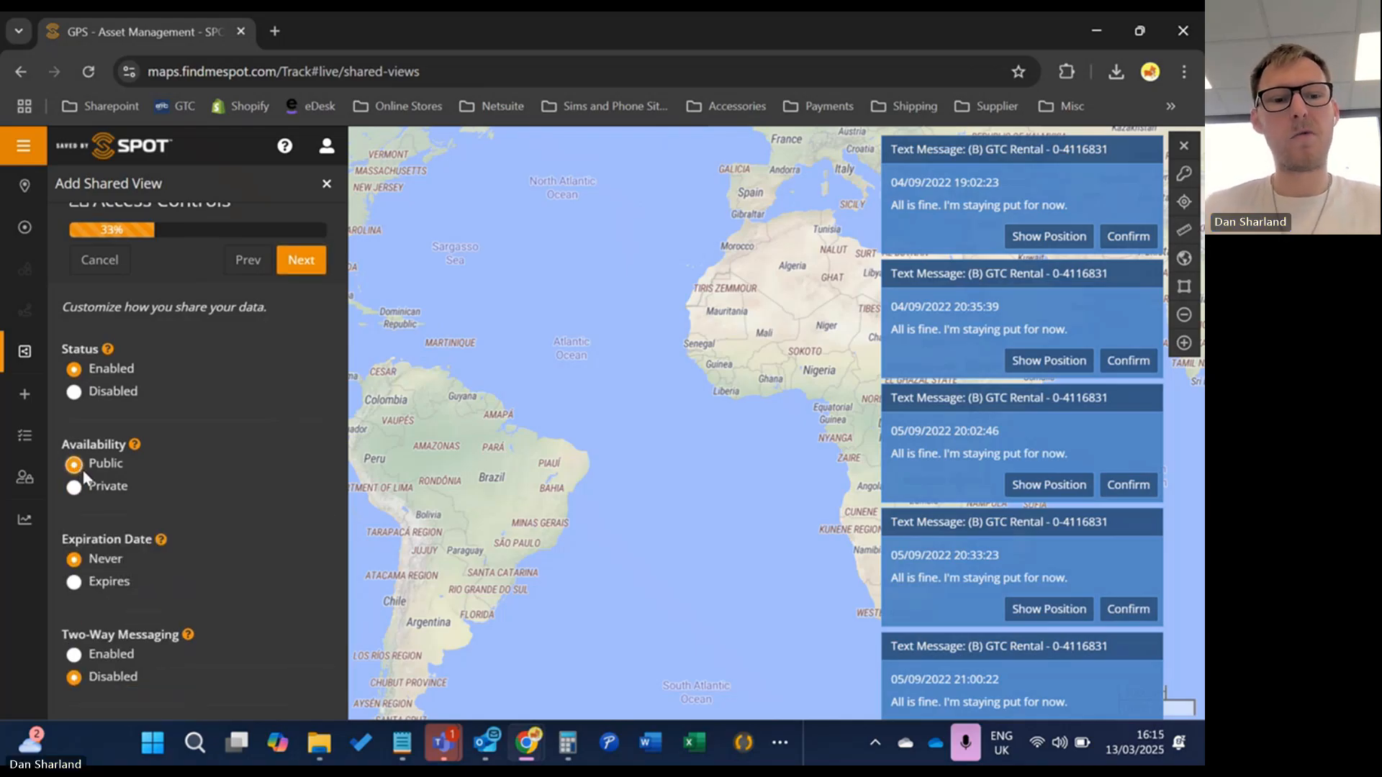
Make Live Mode the default map mode and create the shared view
left_click(297, 262)
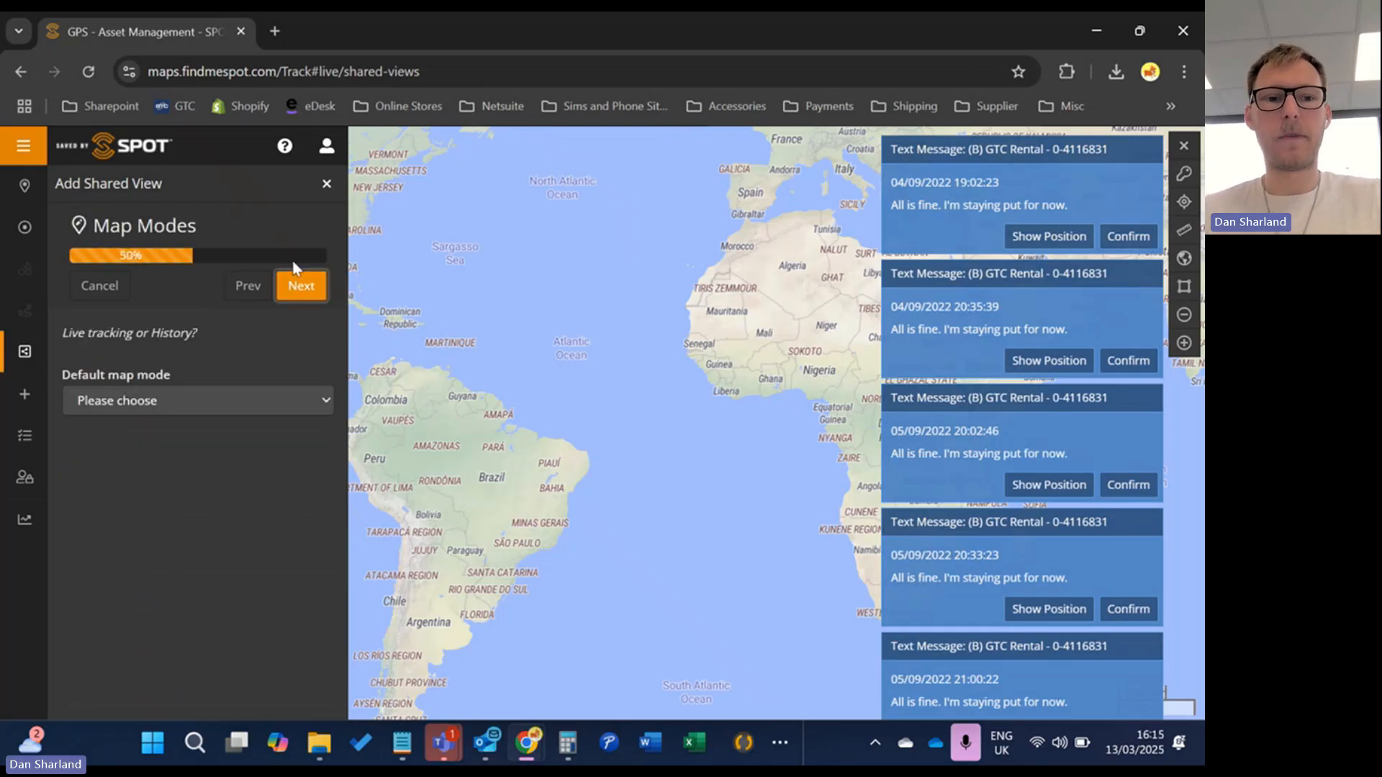
left_click(243, 398)
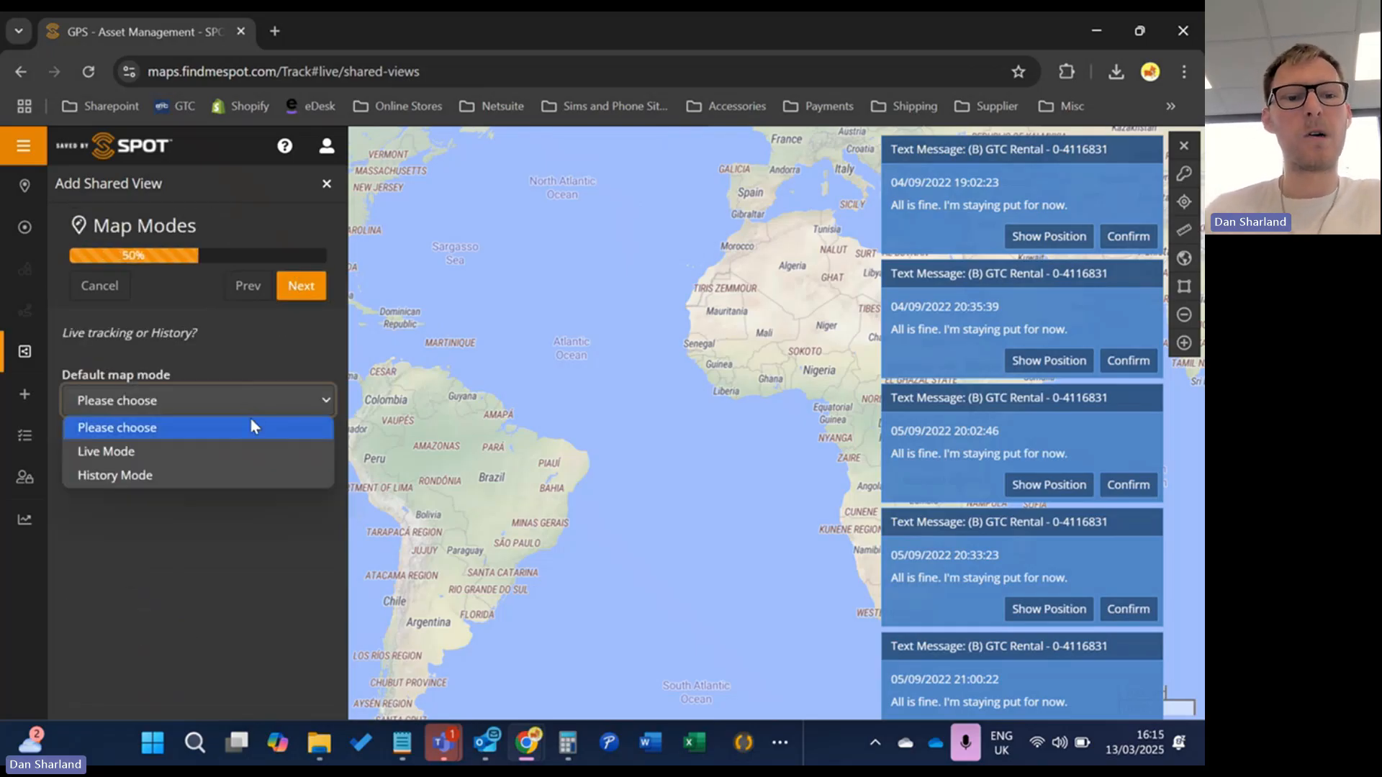
left_click(244, 452)
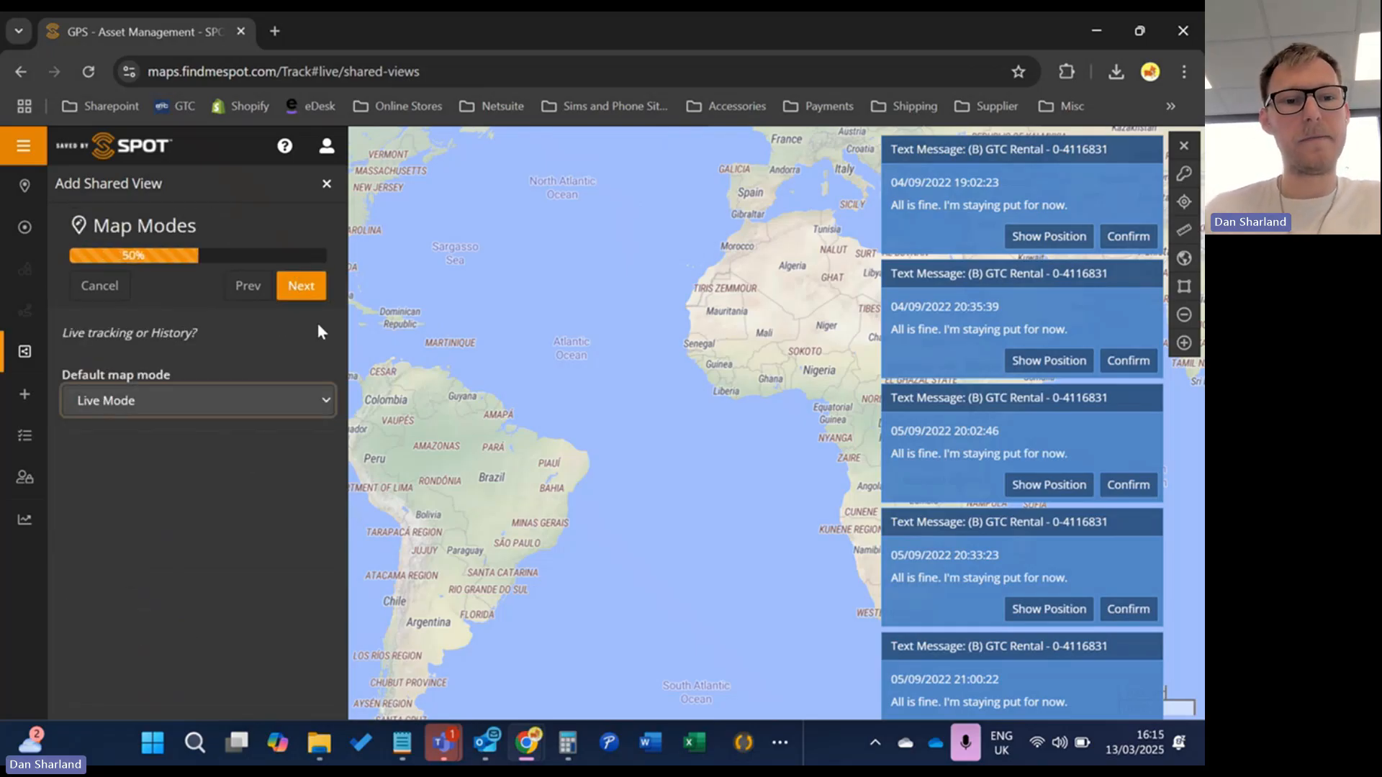
left_click(321, 283)
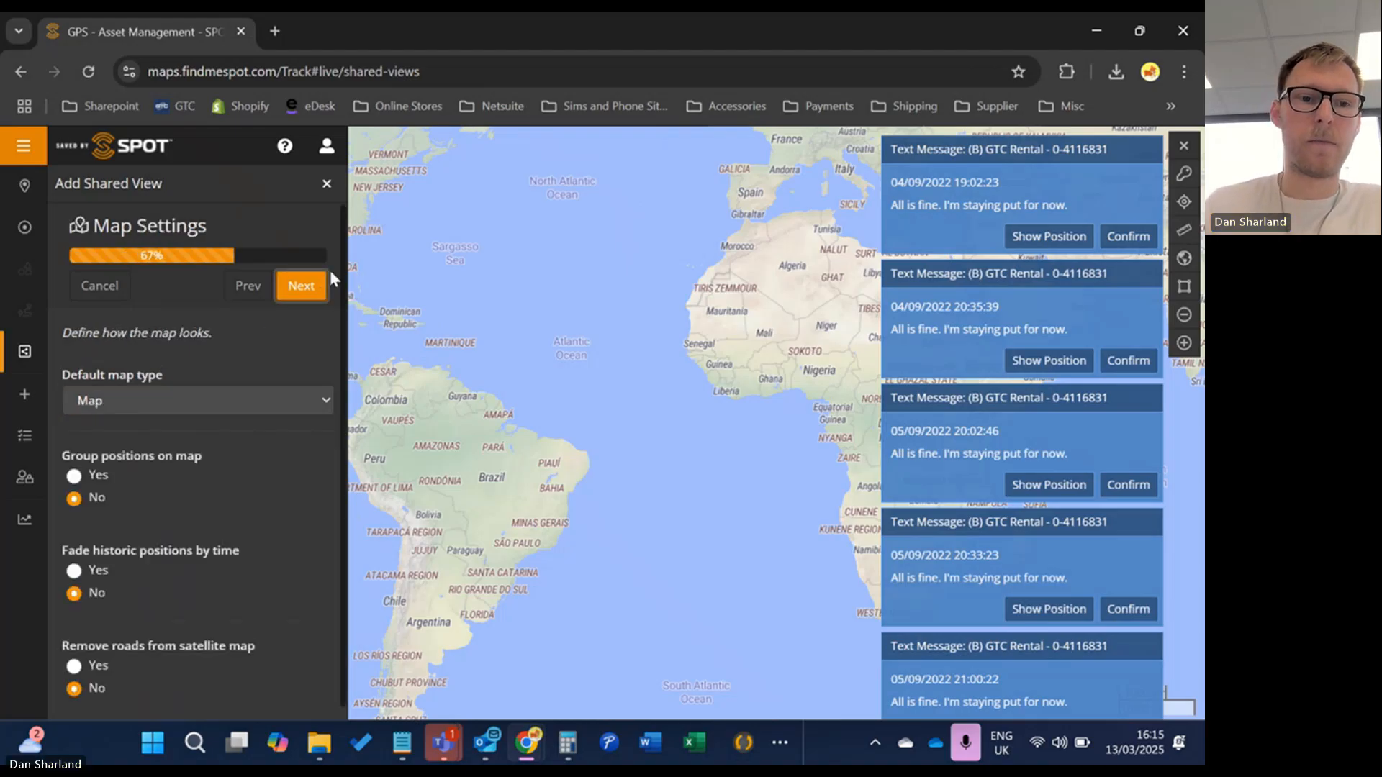
scroll(203, 384, "down", 1)
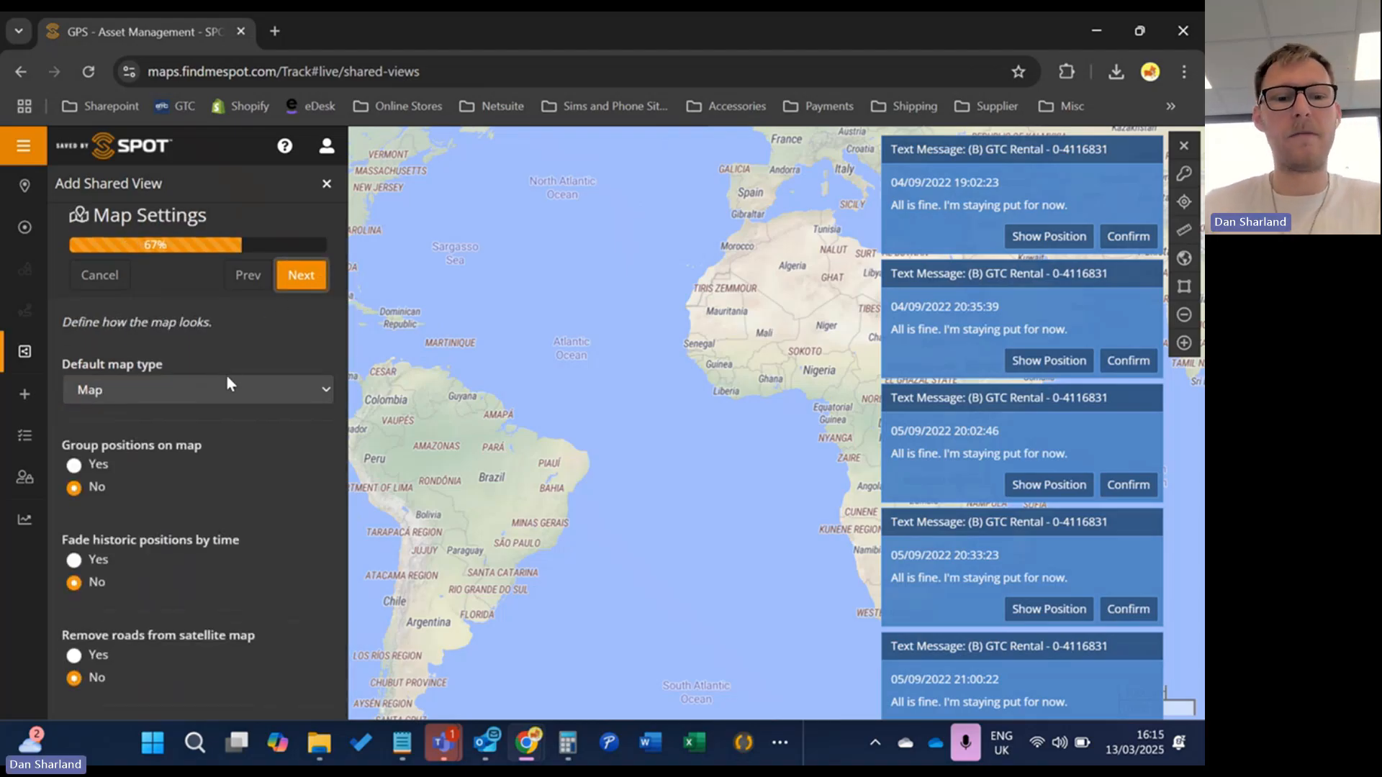
key("Return")
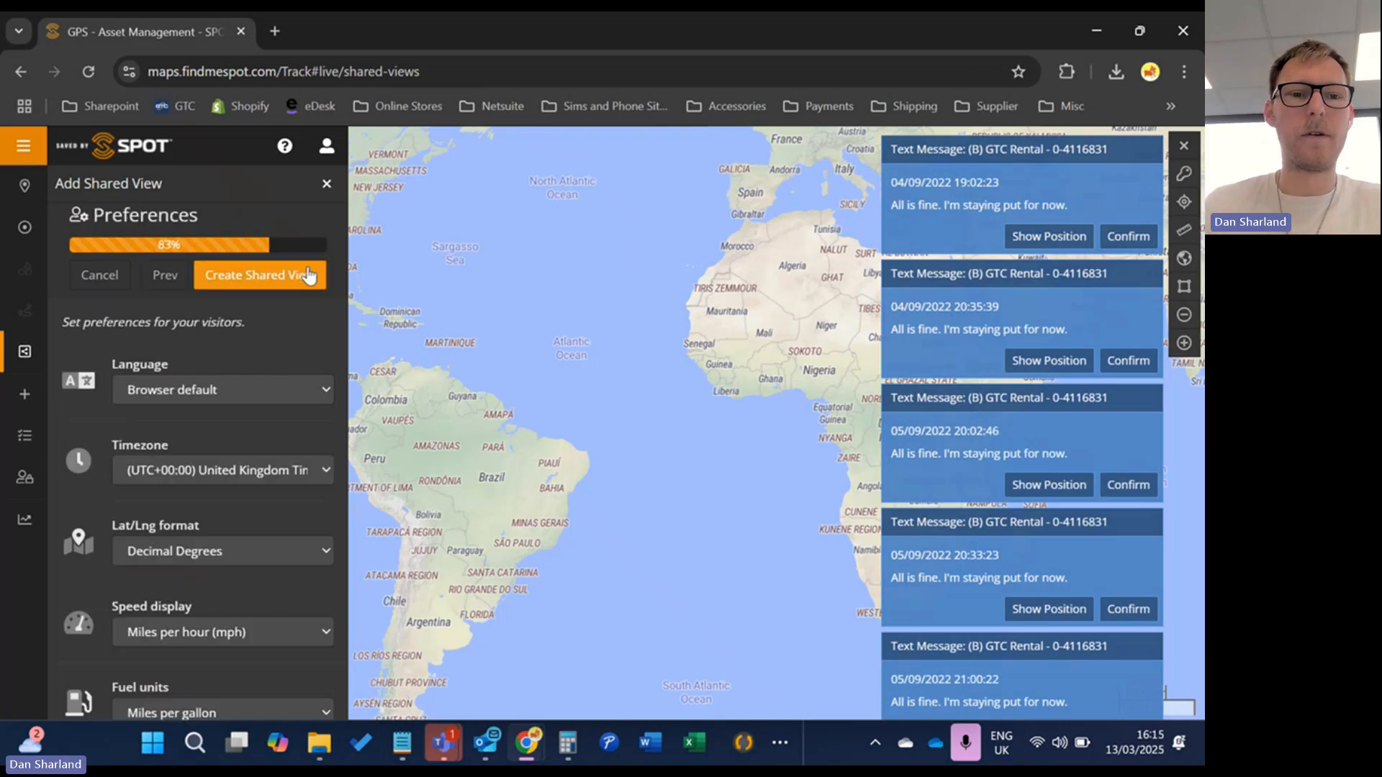
scroll(222, 373, "down", 1)
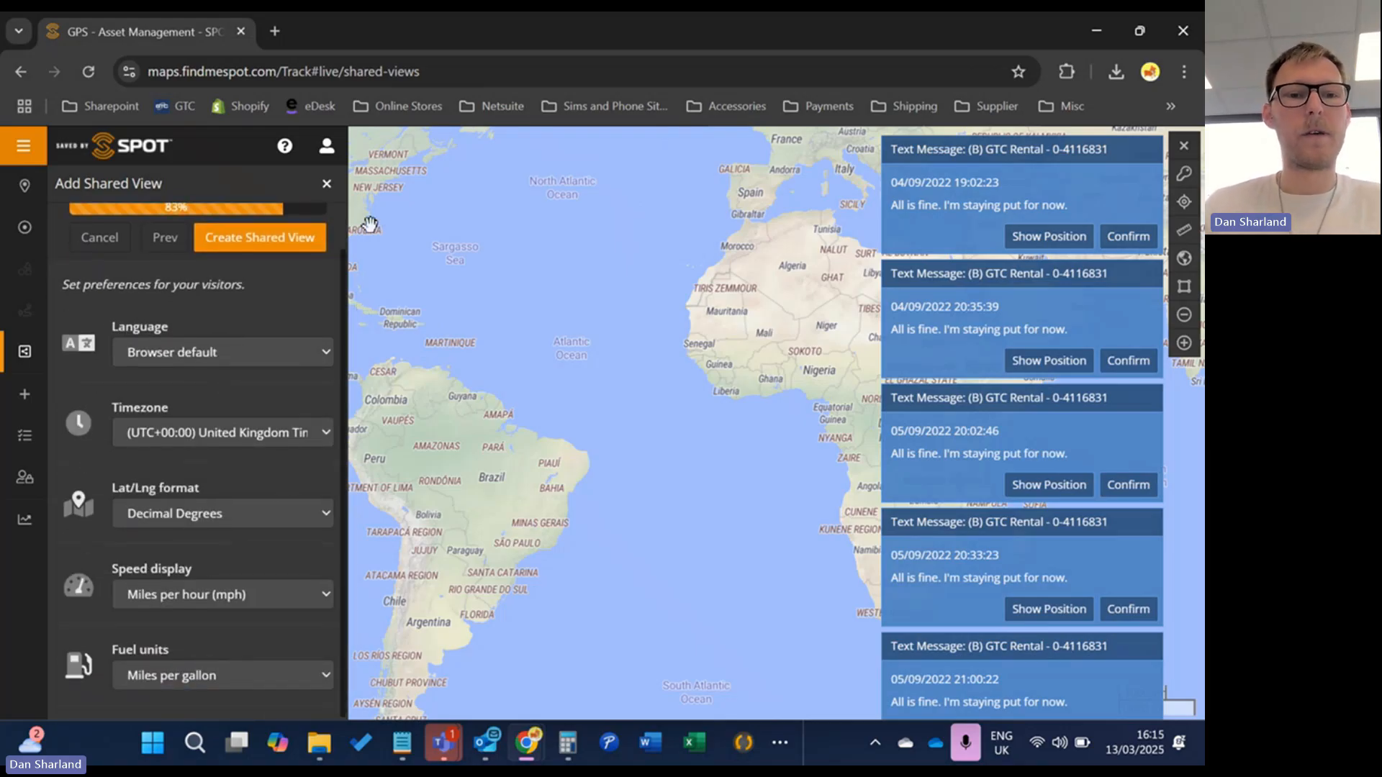
left_click(302, 247)
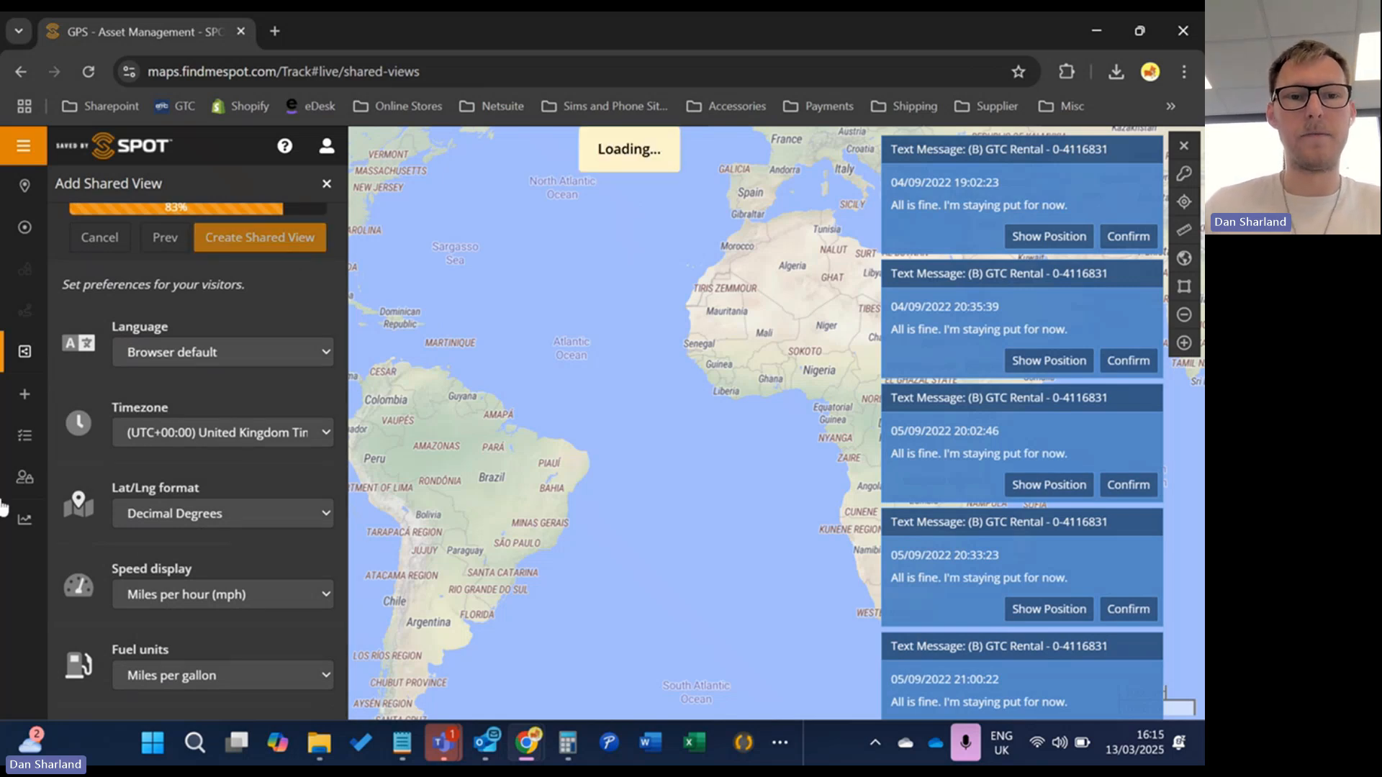
Copy the shared view's public link and open a new browser tab
left_click(168, 452)
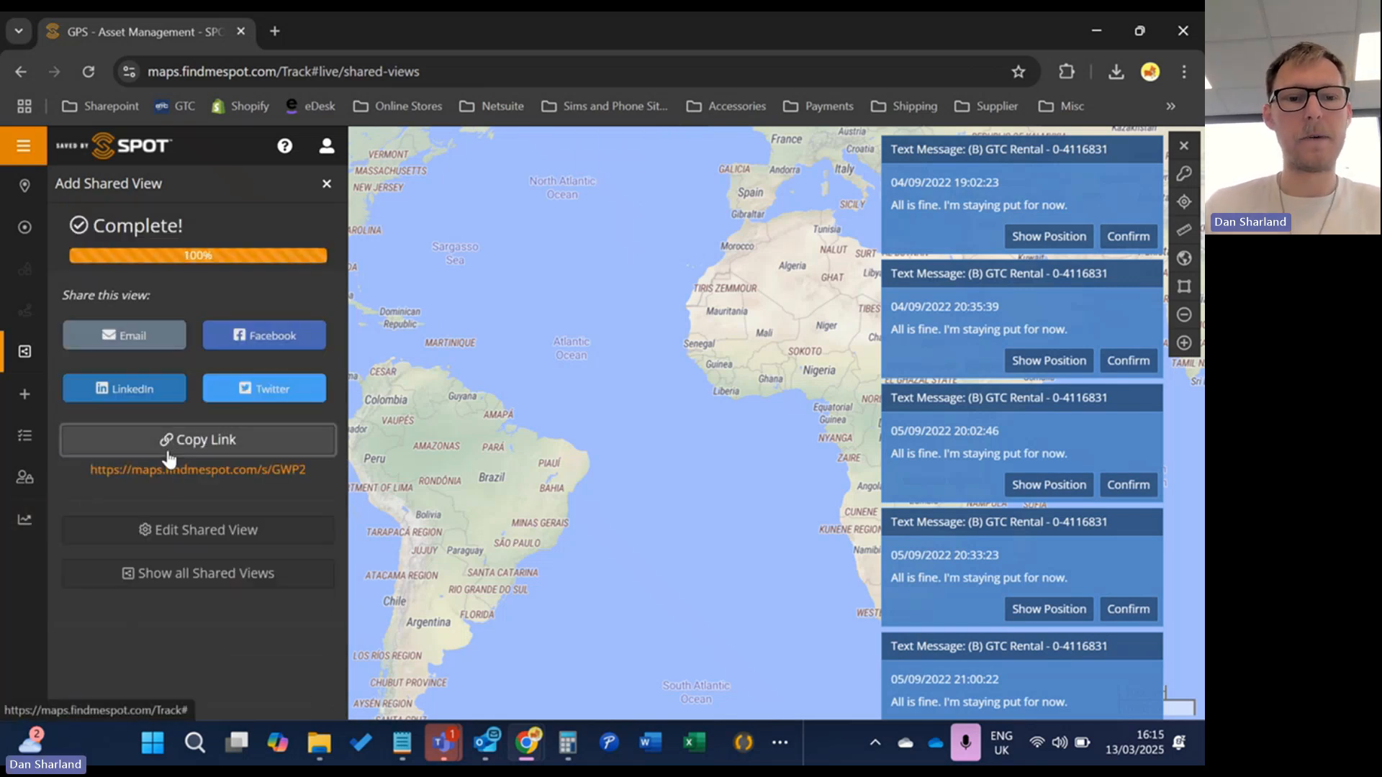
left_click(226, 439)
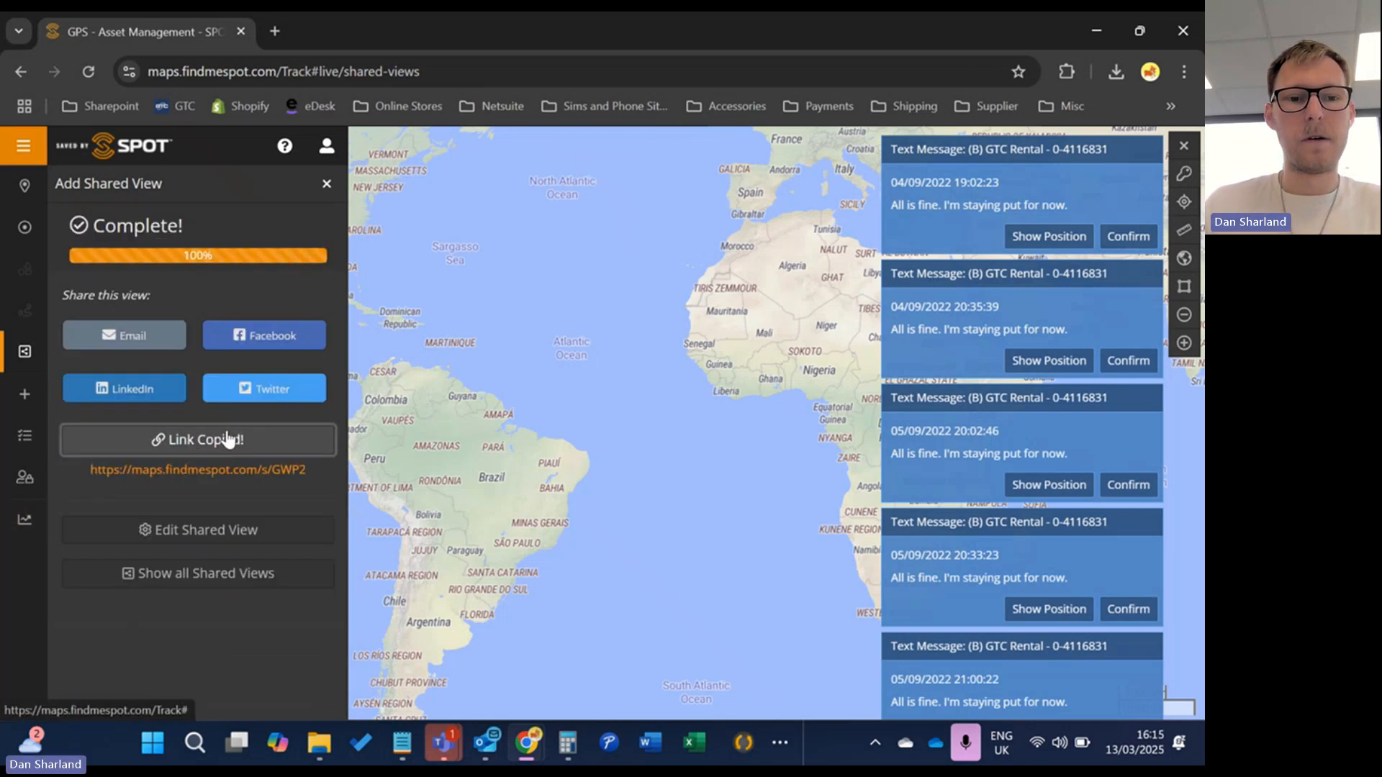
left_click(274, 31)
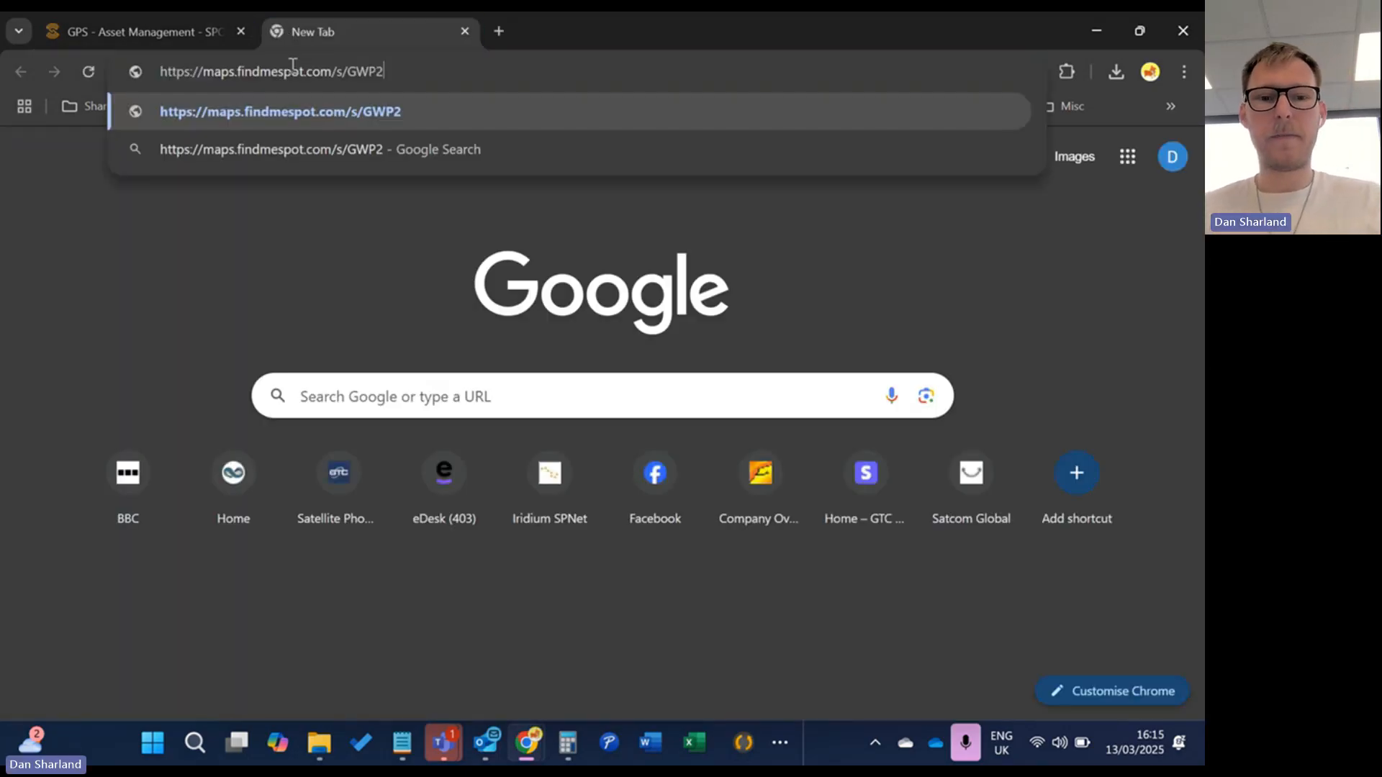
Paste the share link into the new tab and load the Test device shared view
key("Return")
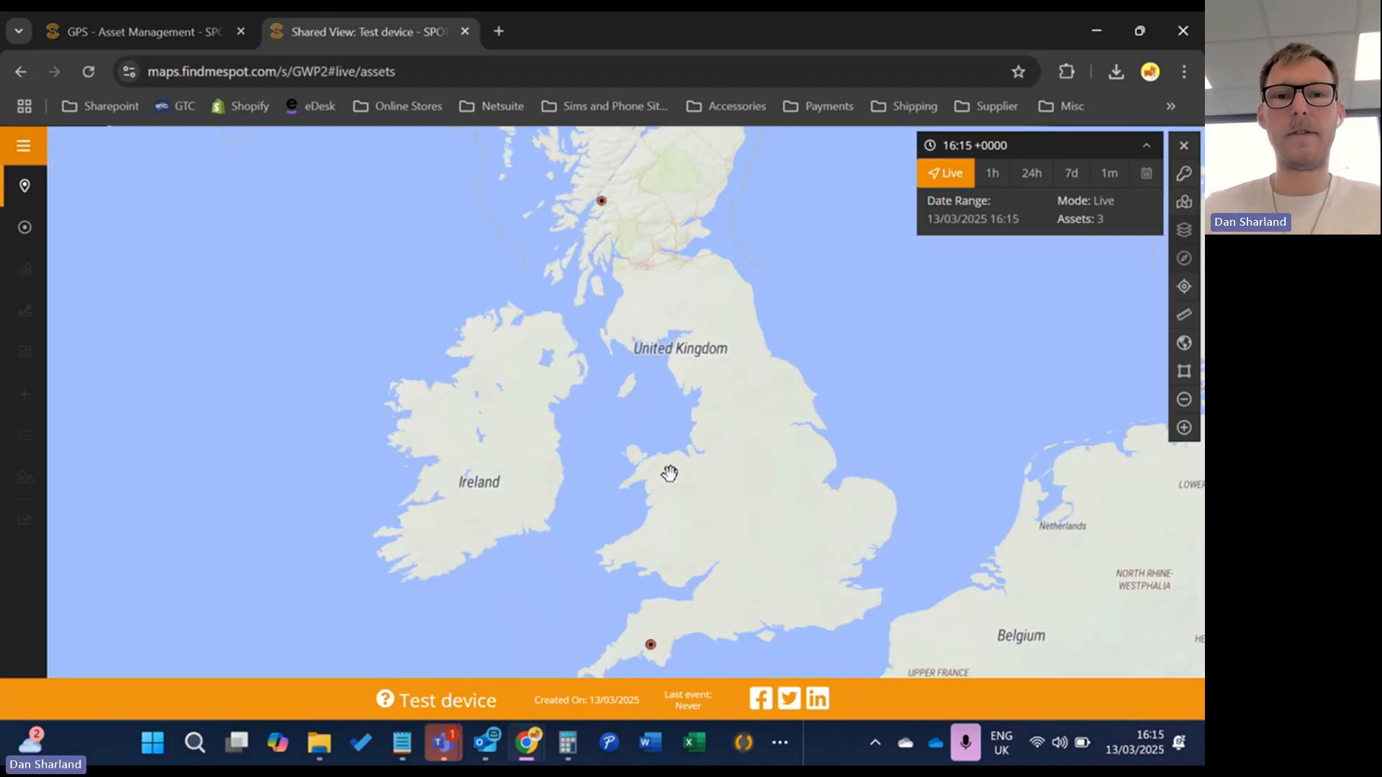
scroll(676, 449, "down", 1)
scroll(713, 474, "down", 1)
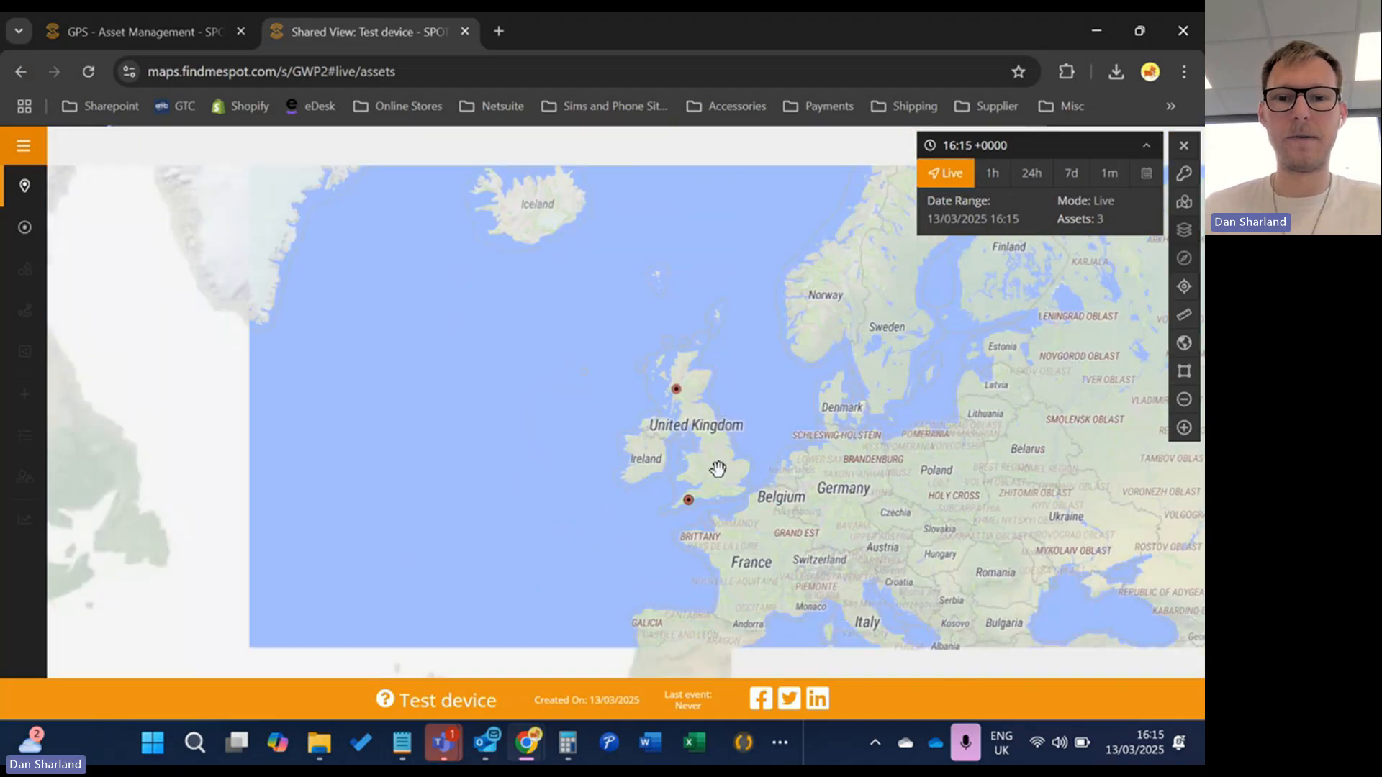
Locate the (D) Rental, (B) and (A) GTC Rental devices, then move the tab before the GPS tab
left_click(24, 186)
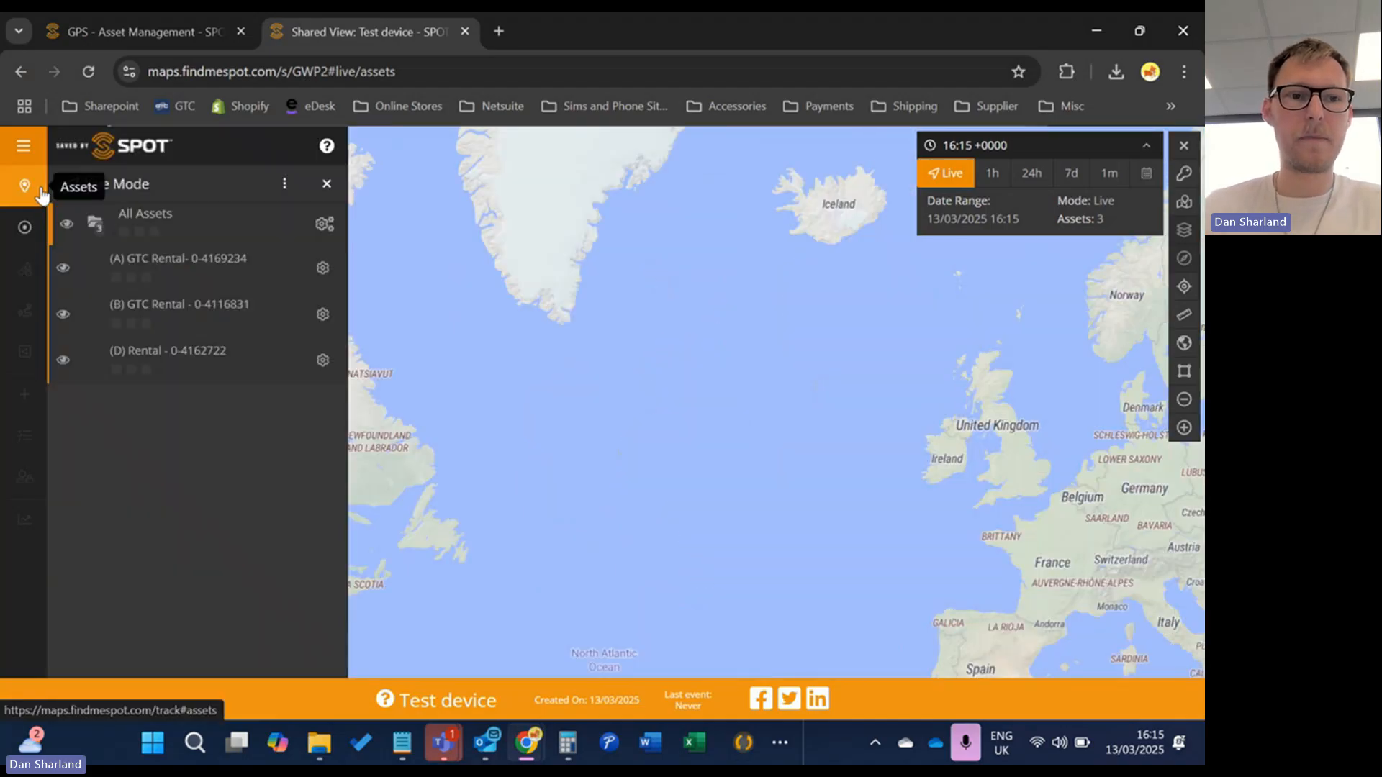
left_click(154, 352)
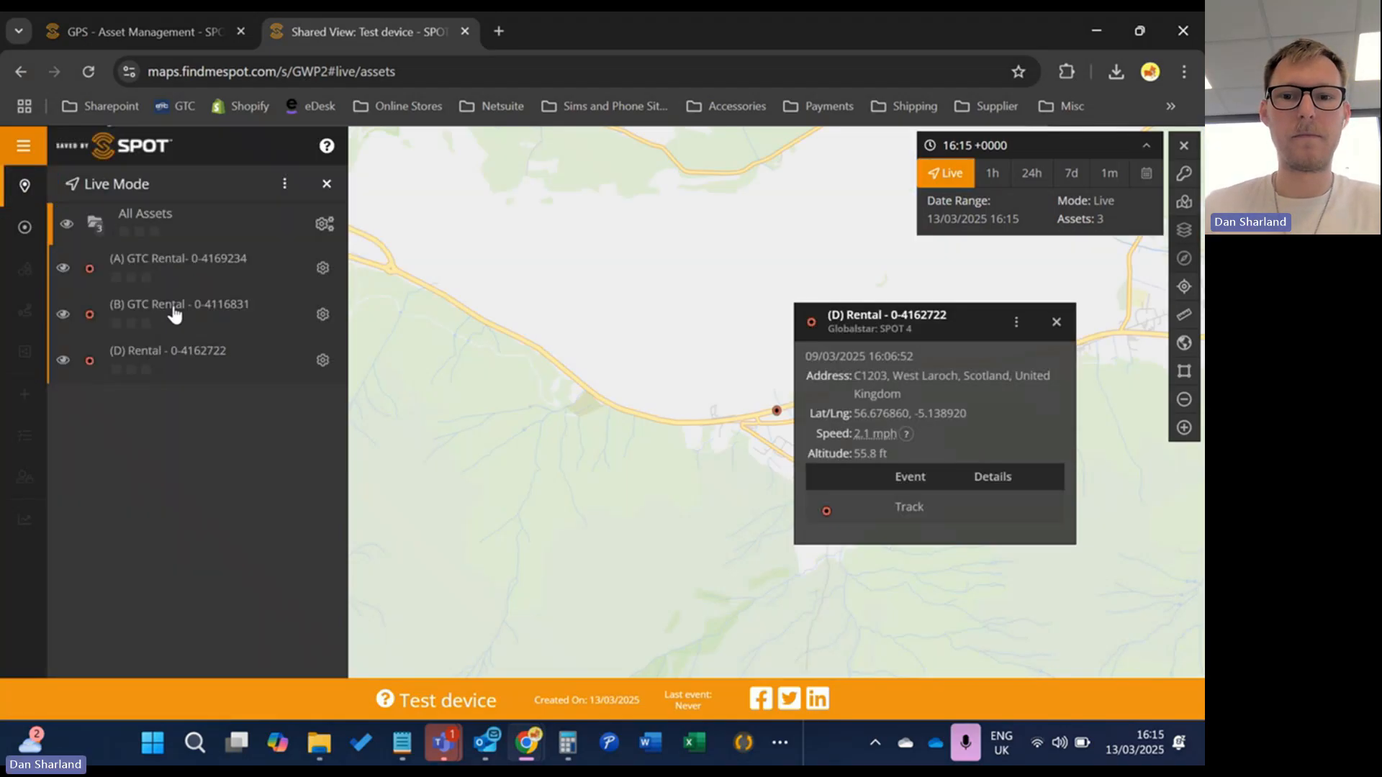
left_click(174, 312)
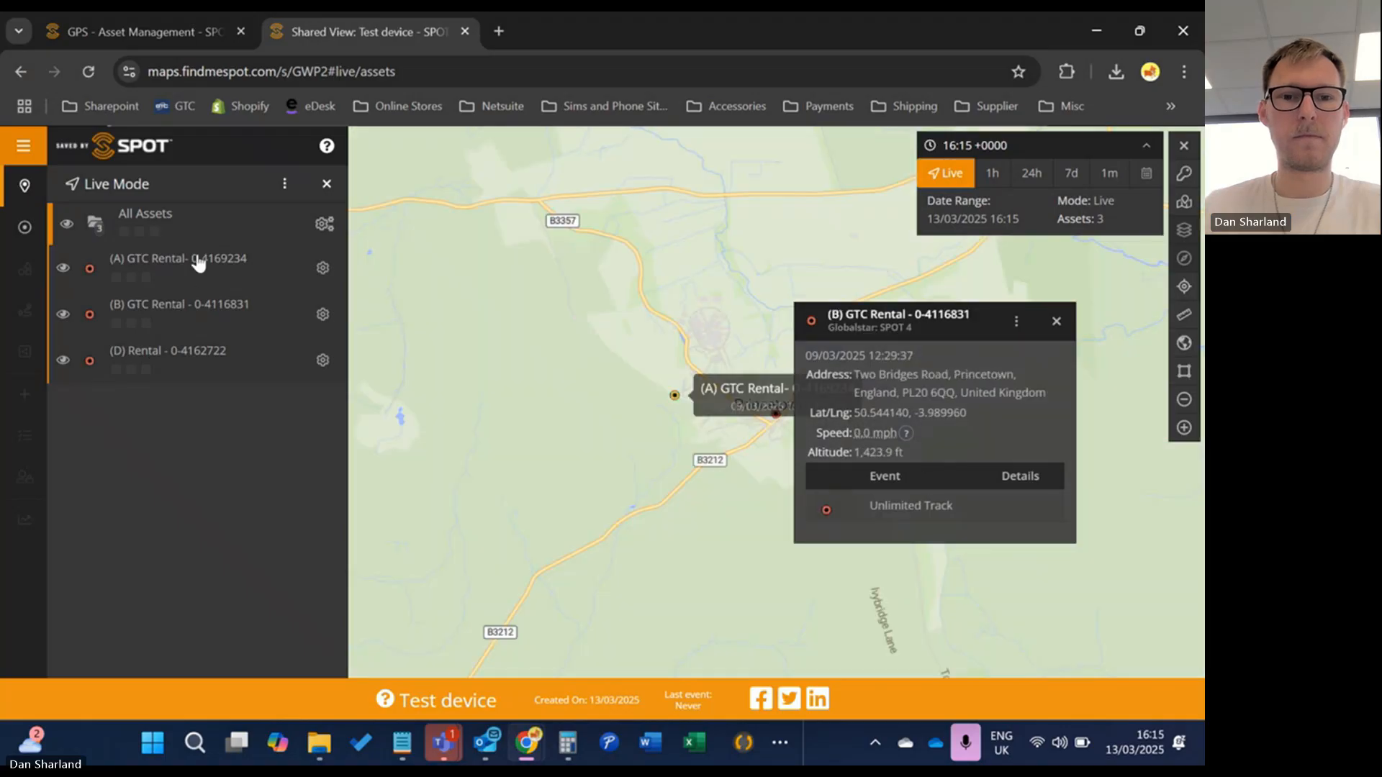
left_click(196, 263)
left_click(326, 183)
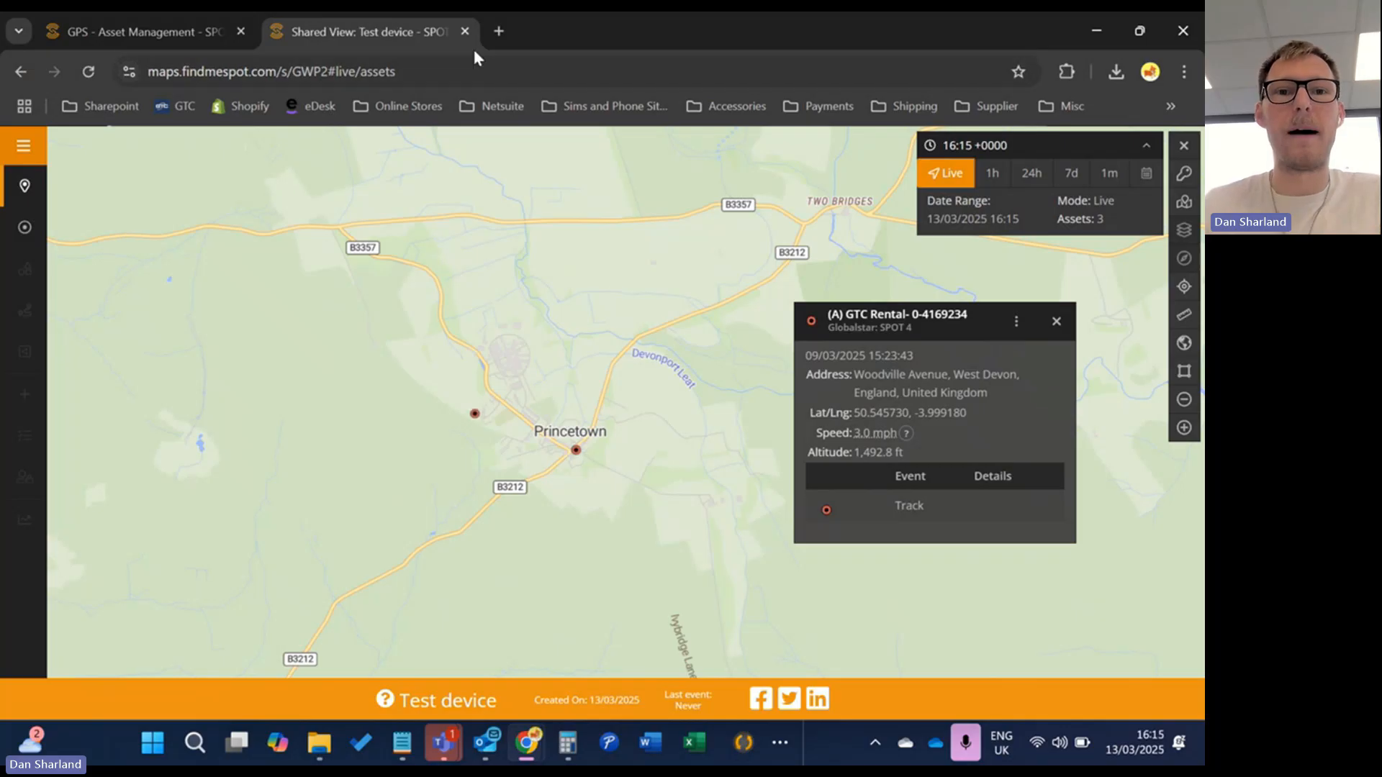
left_click_drag(452, 36, 230, 39)
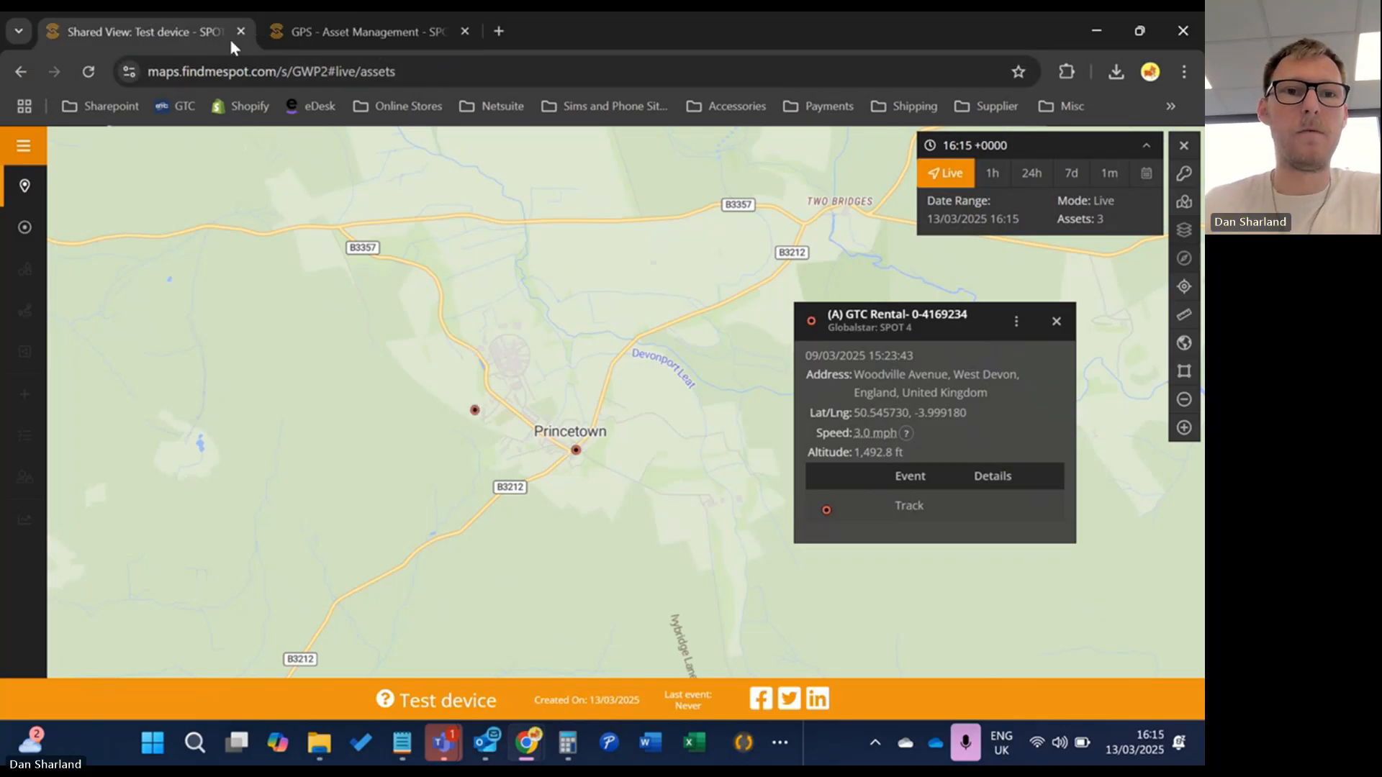
Close the shared view tab, open the Spot bookmark from Accessories, and log in to SPOT My Account
left_click(241, 32)
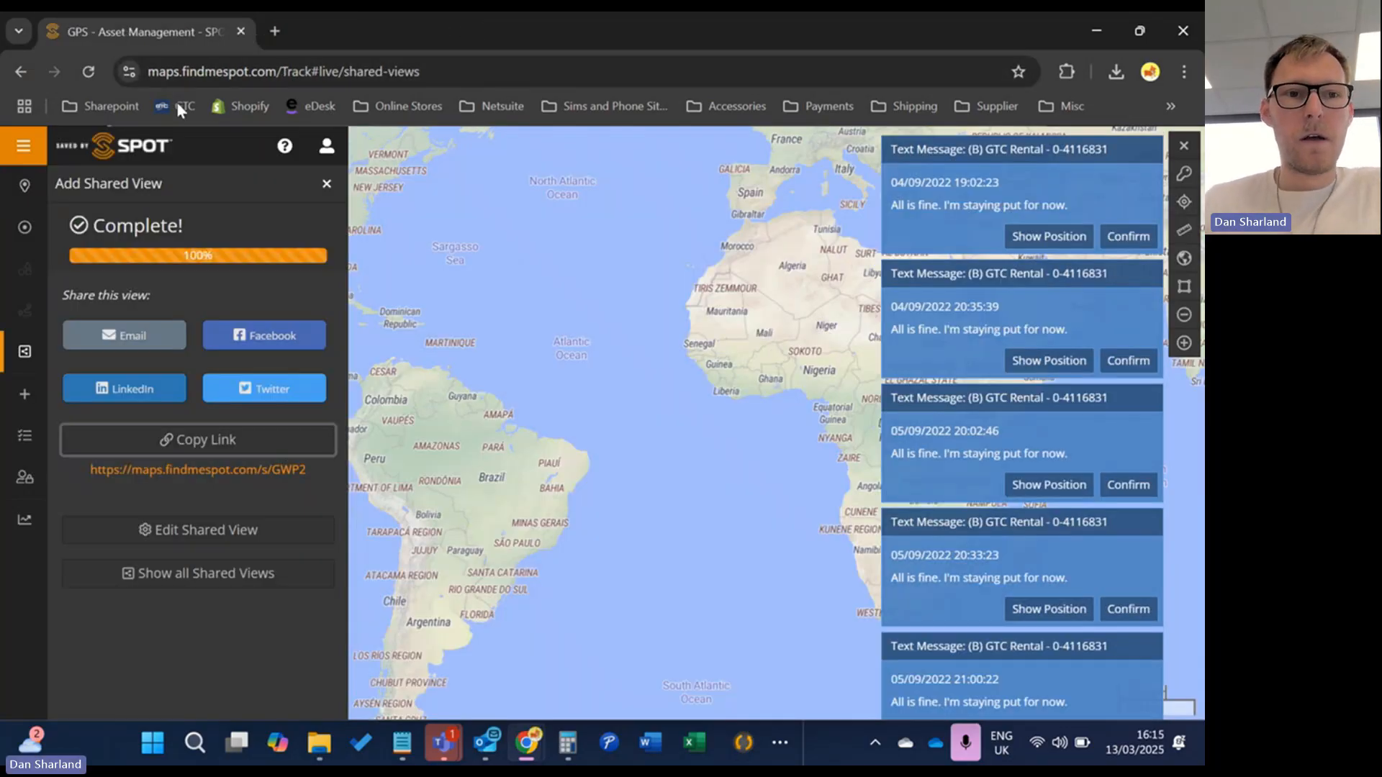
left_click(498, 106)
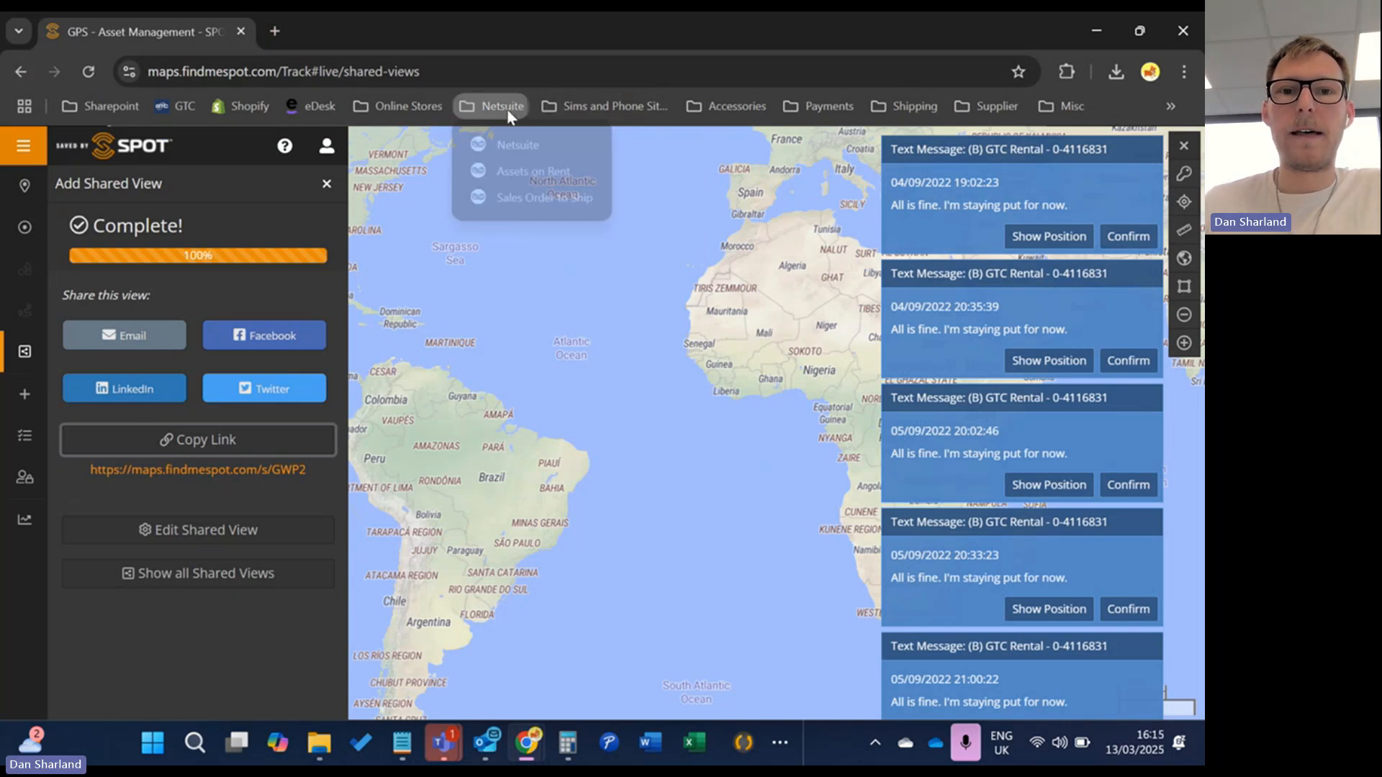
mouse_move(716, 106)
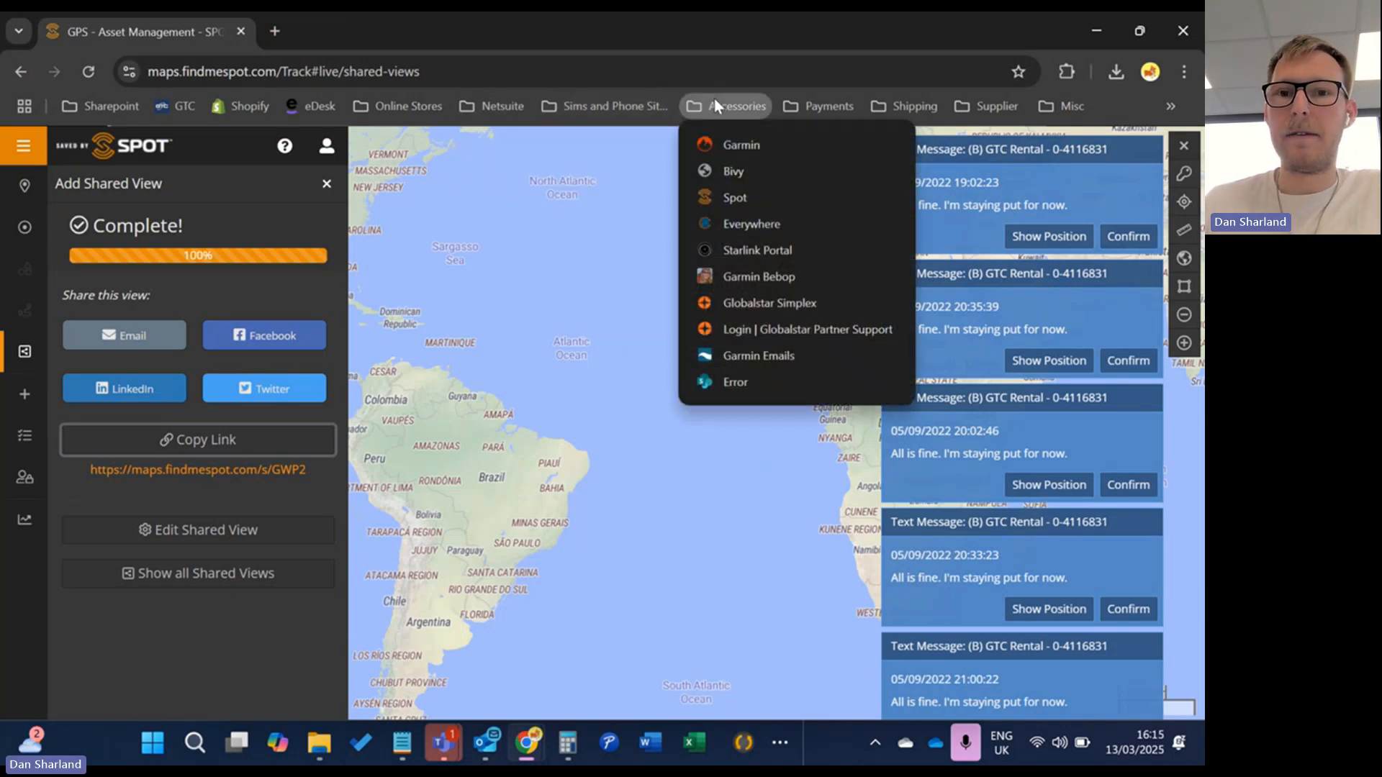
left_click(738, 197)
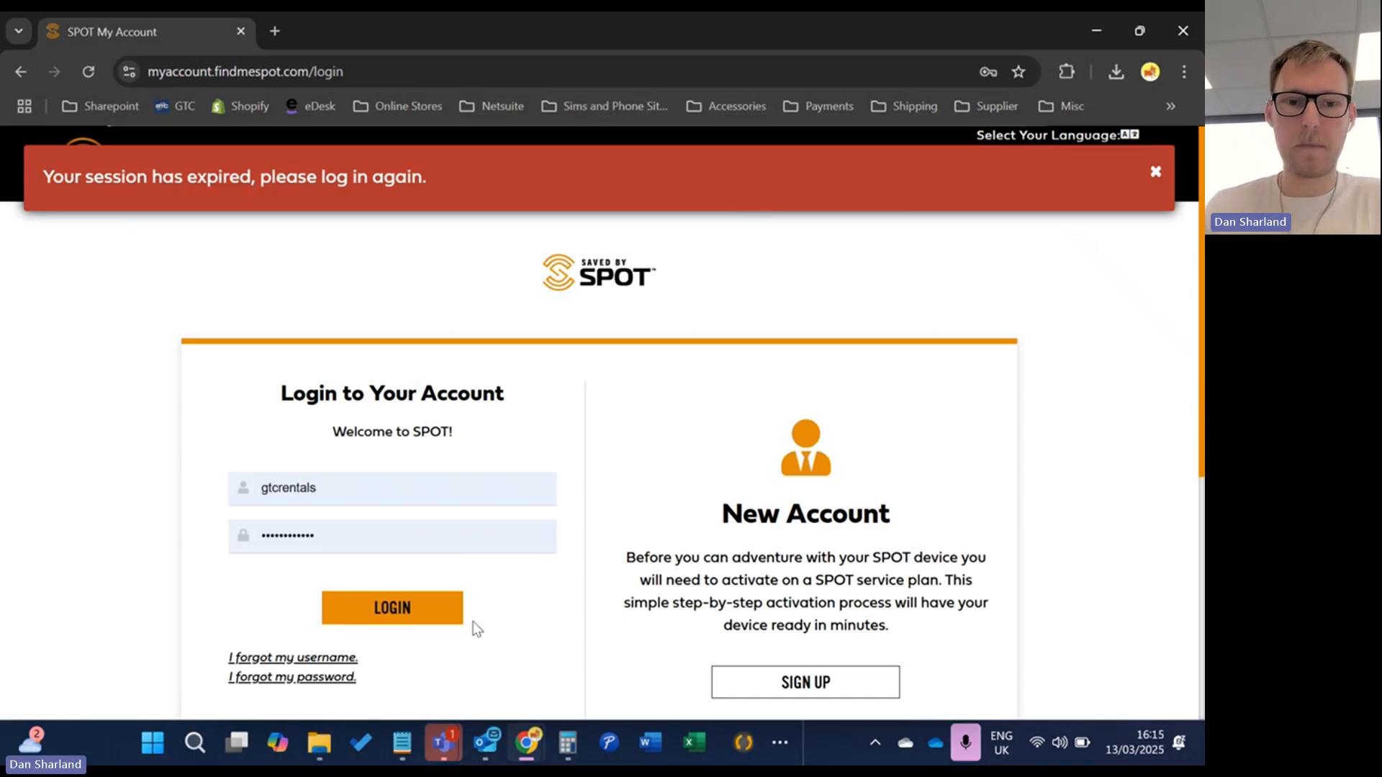
left_click(452, 619)
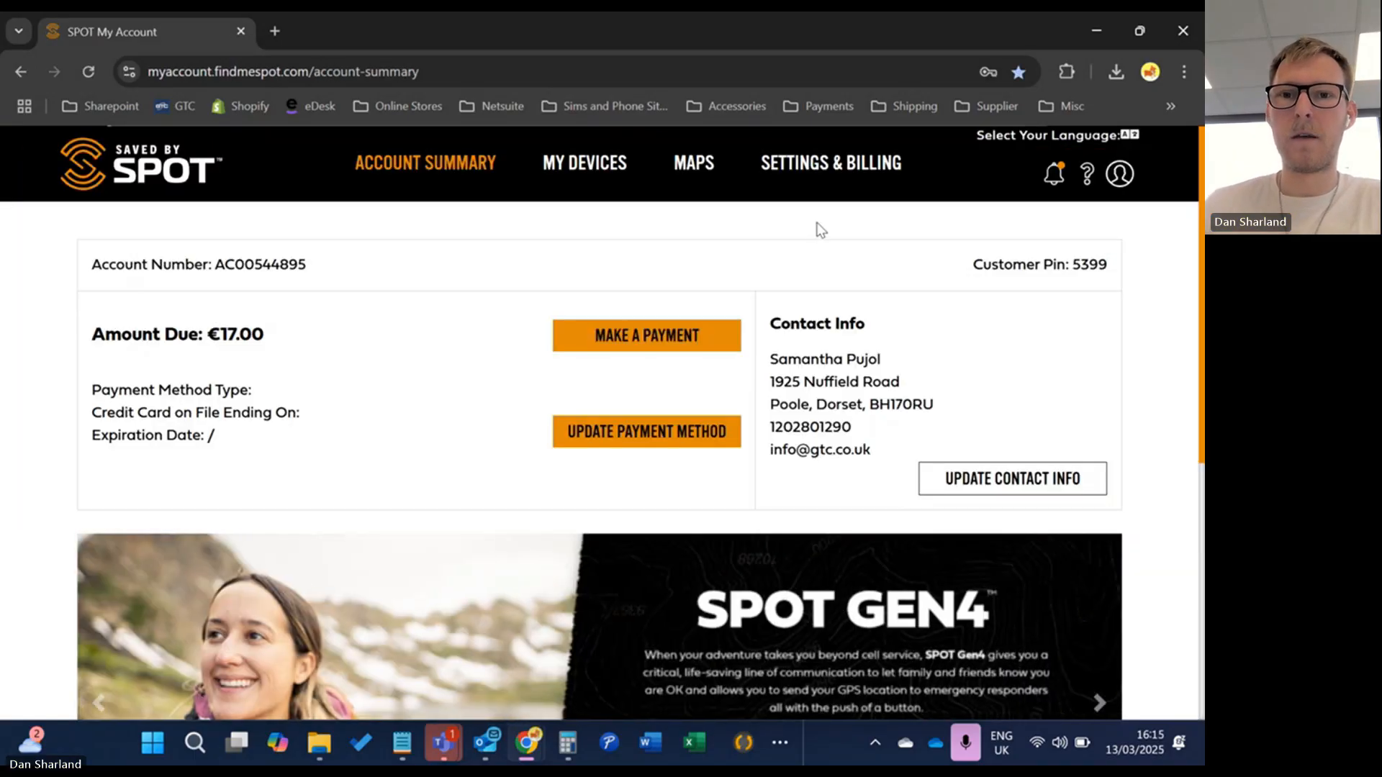
mouse_move(713, 185)
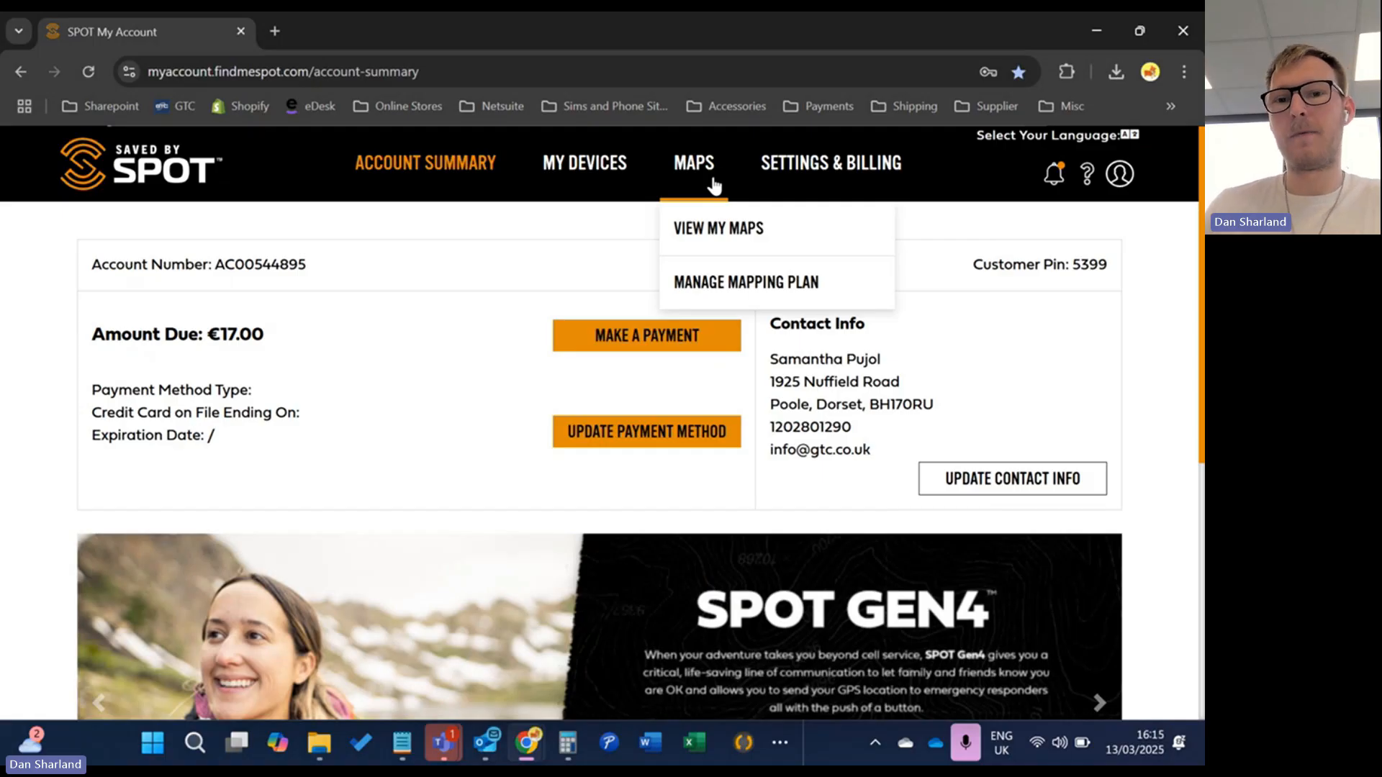
Open the Manage Mapping Plan page and scroll down through the available plans
left_click(728, 281)
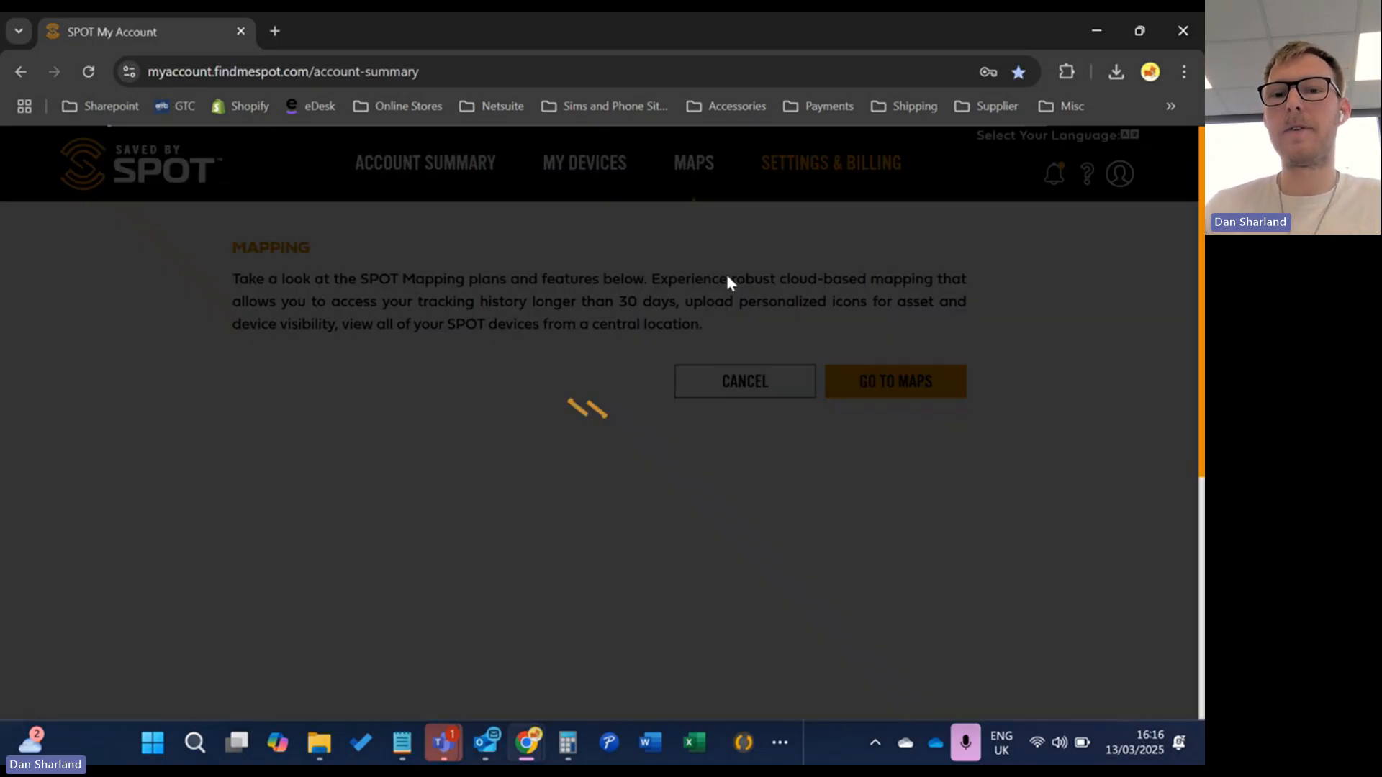
scroll(475, 443, "down", 2)
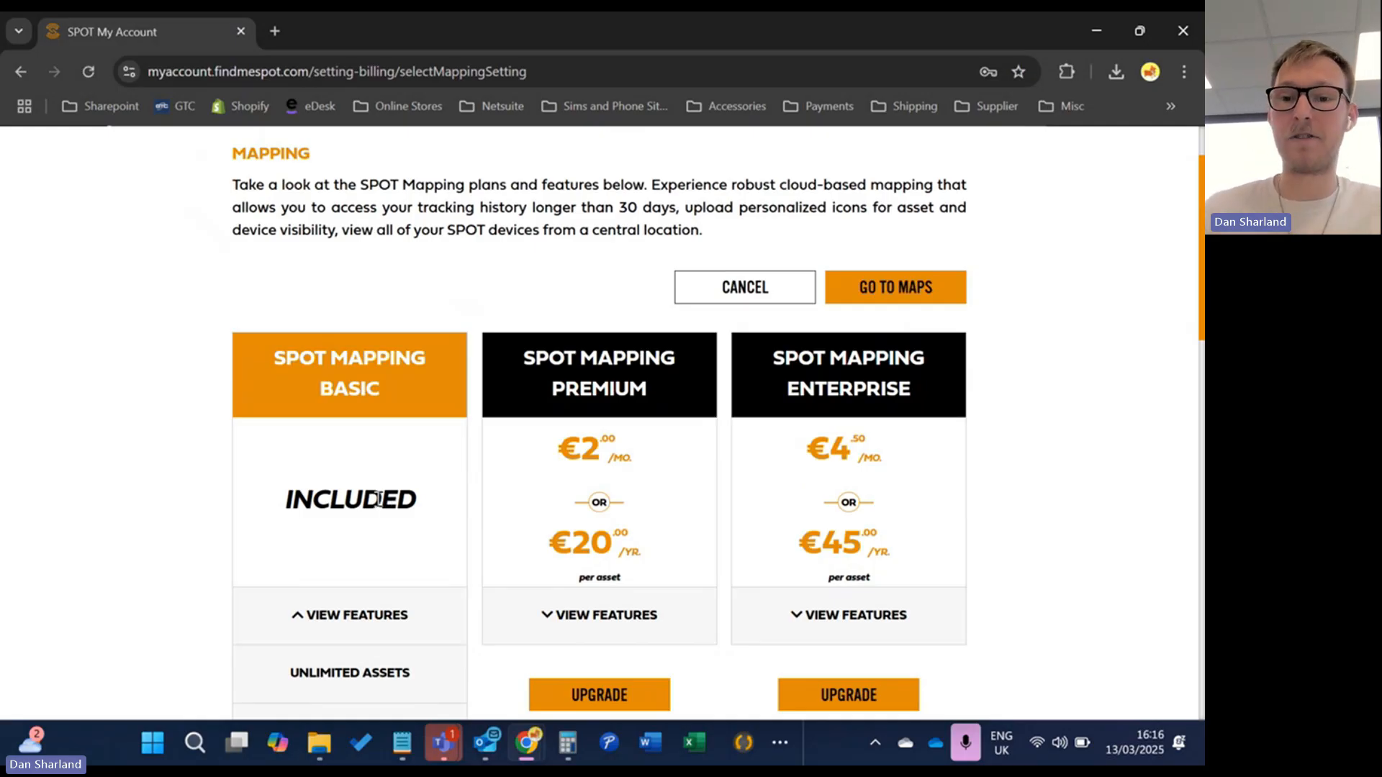
scroll(405, 506, "down", 2)
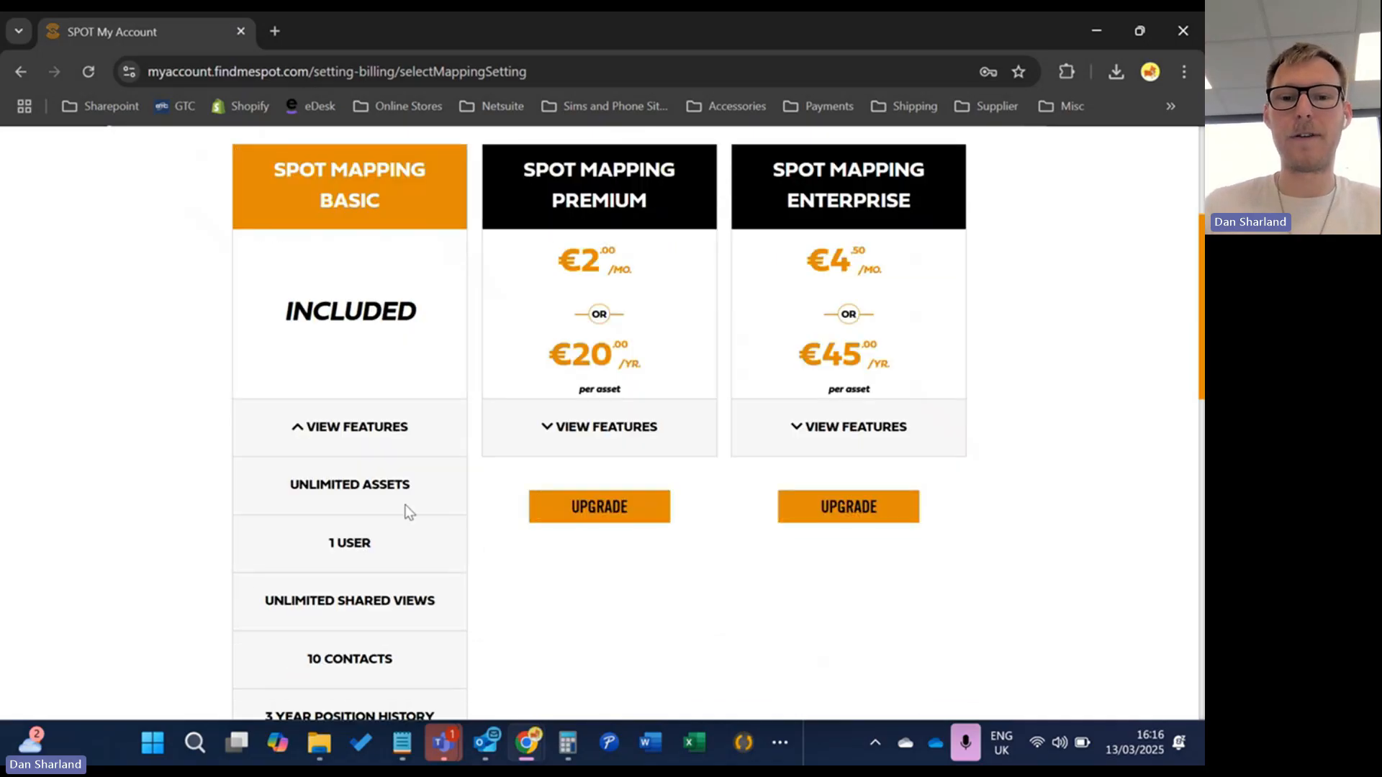
Expand SPOT Mapping Premium's features and compare its €2/mo or €20/yr price with Enterprise's €4.50/mo or €45/yr
left_click(594, 419)
scroll(619, 456, "down", 10)
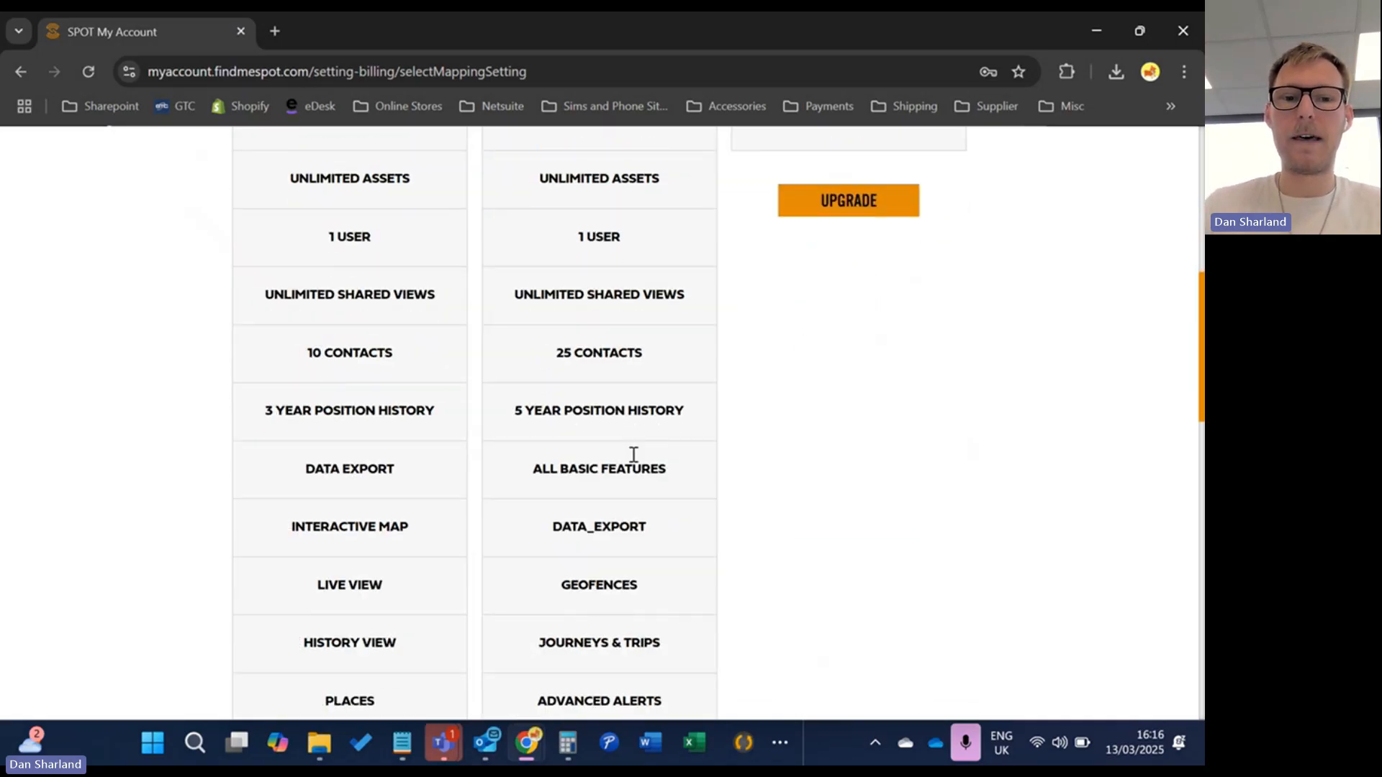
scroll(646, 449, "down", 5)
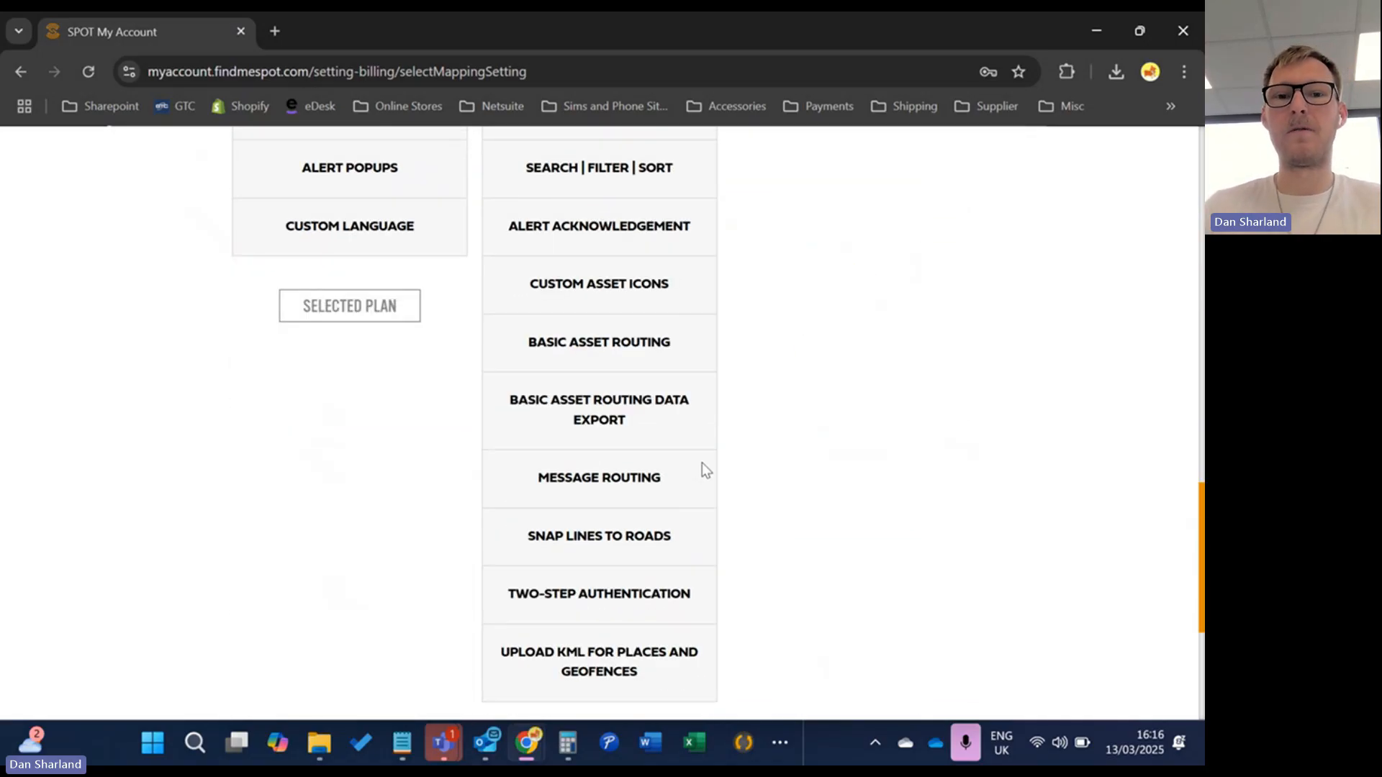
scroll(702, 463, "up", 10)
scroll(719, 511, "up", 9)
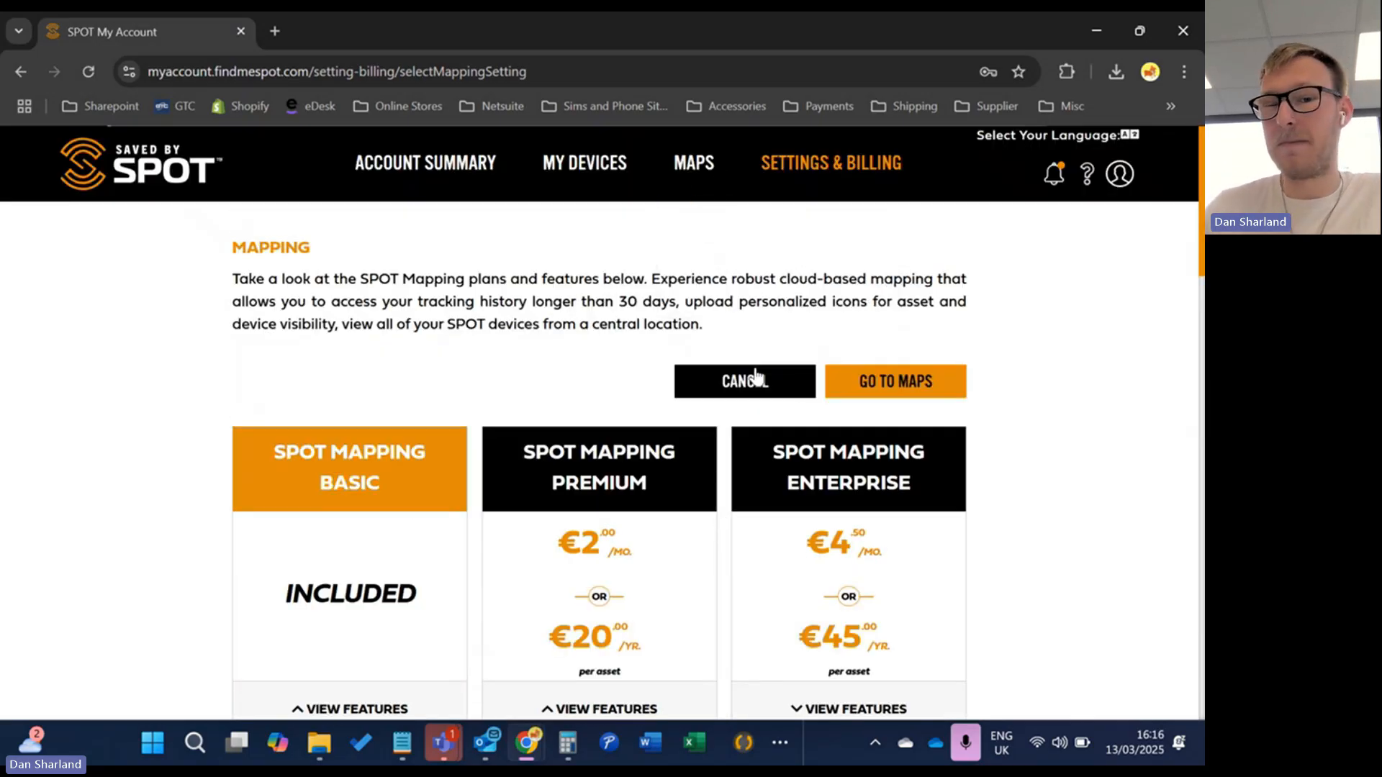
mouse_move(848, 177)
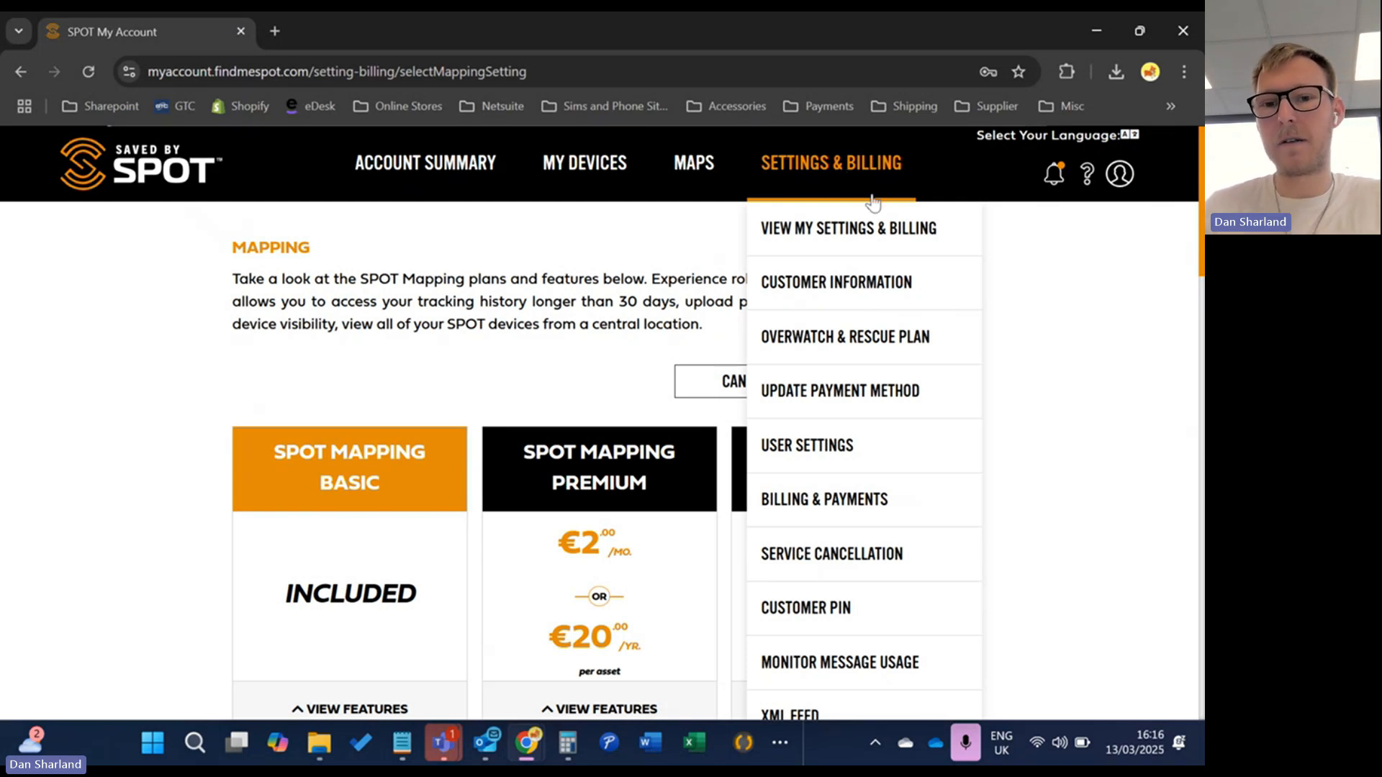
scroll(849, 237, "down", 3)
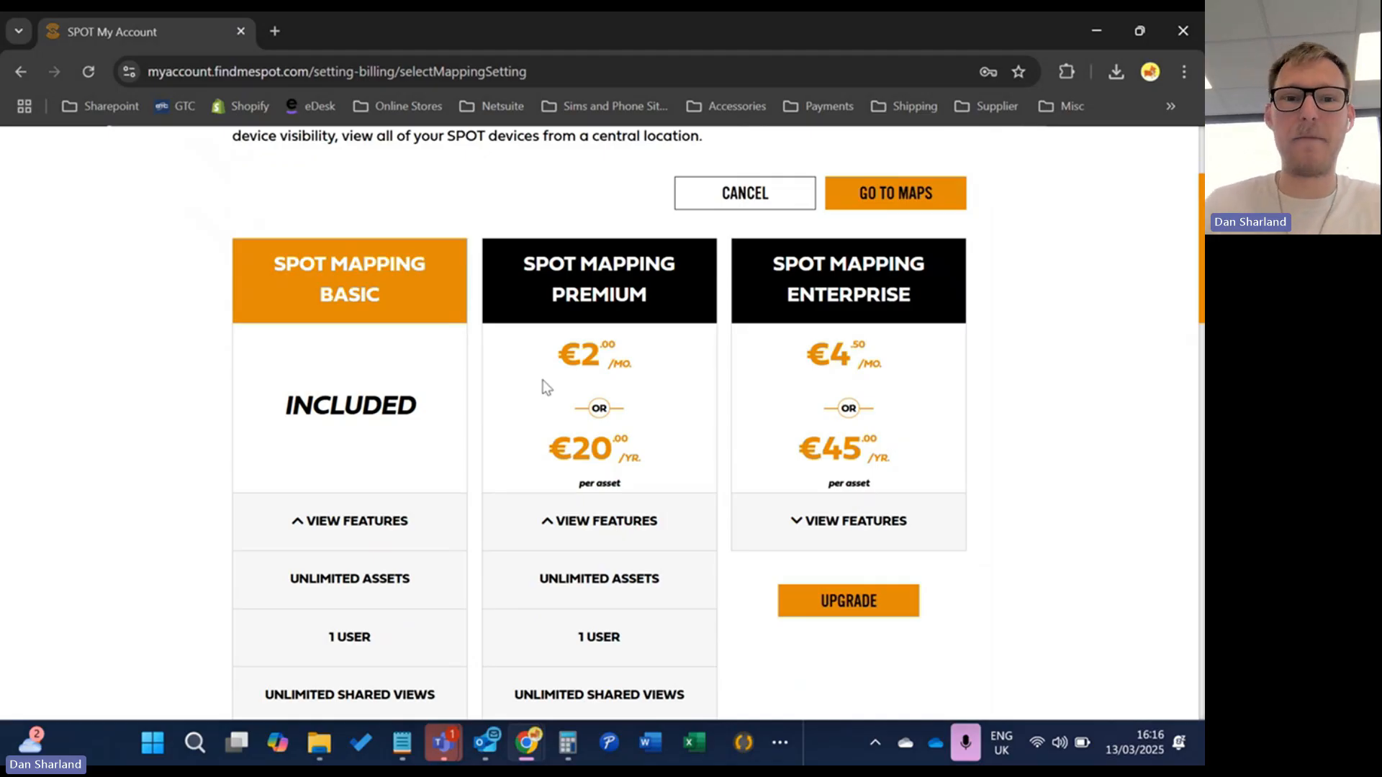
scroll(545, 387, "up", 3)
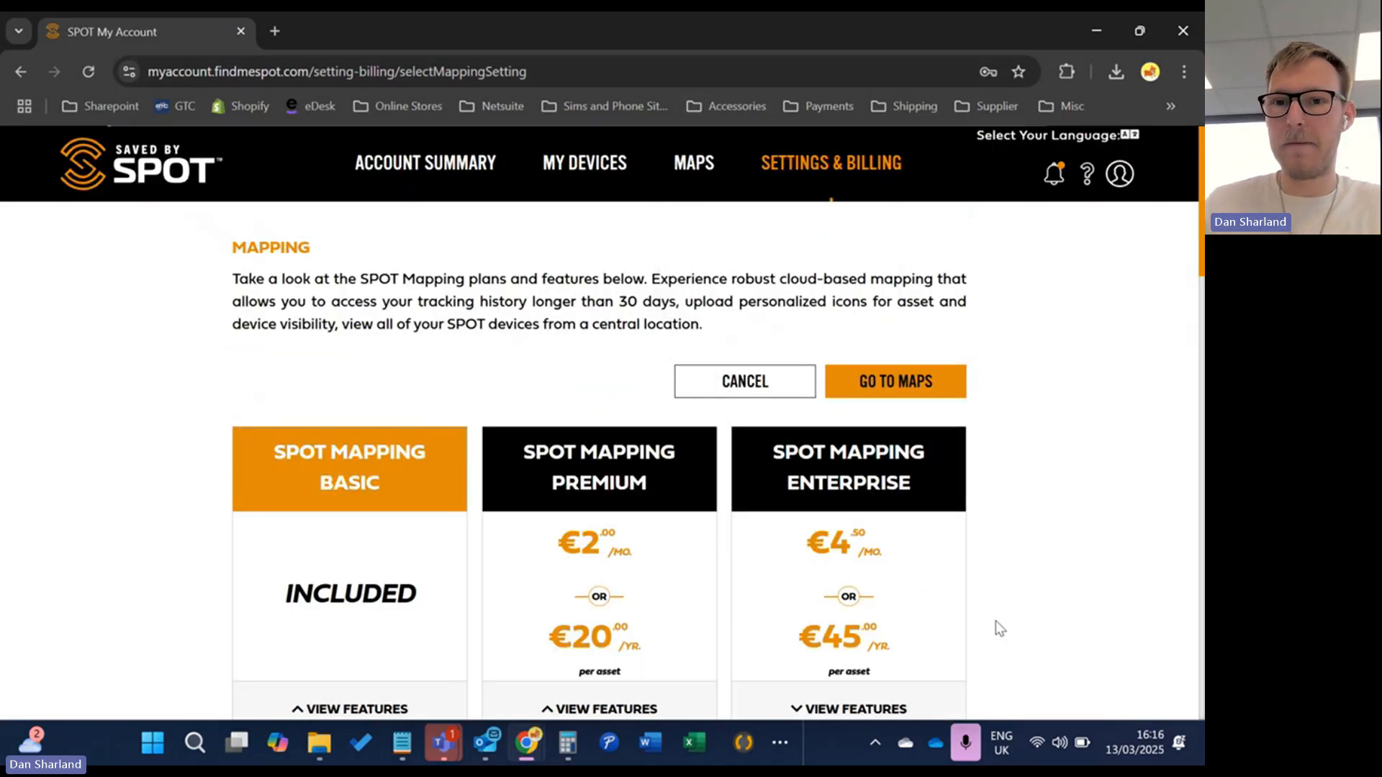